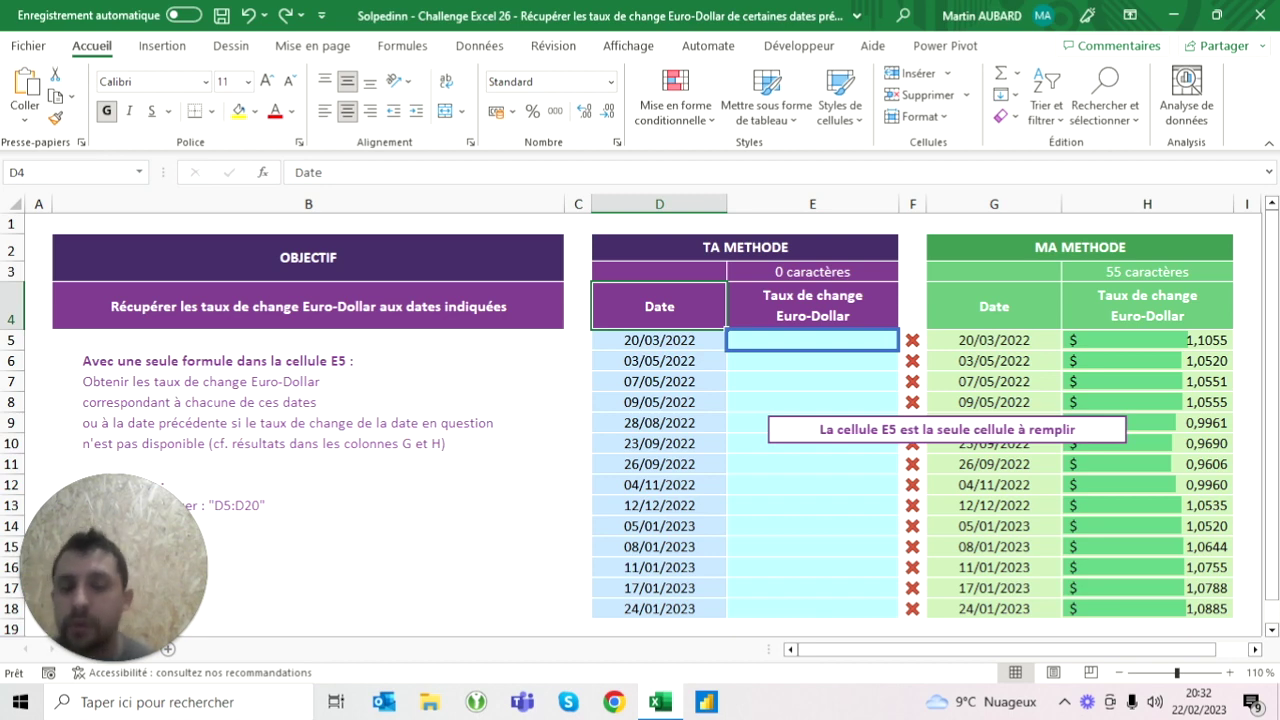
- Review the dates in D5:D18 and the F5 check formula, then pick empty cell J5 for testing
left_click_drag(659, 340, 659, 608)
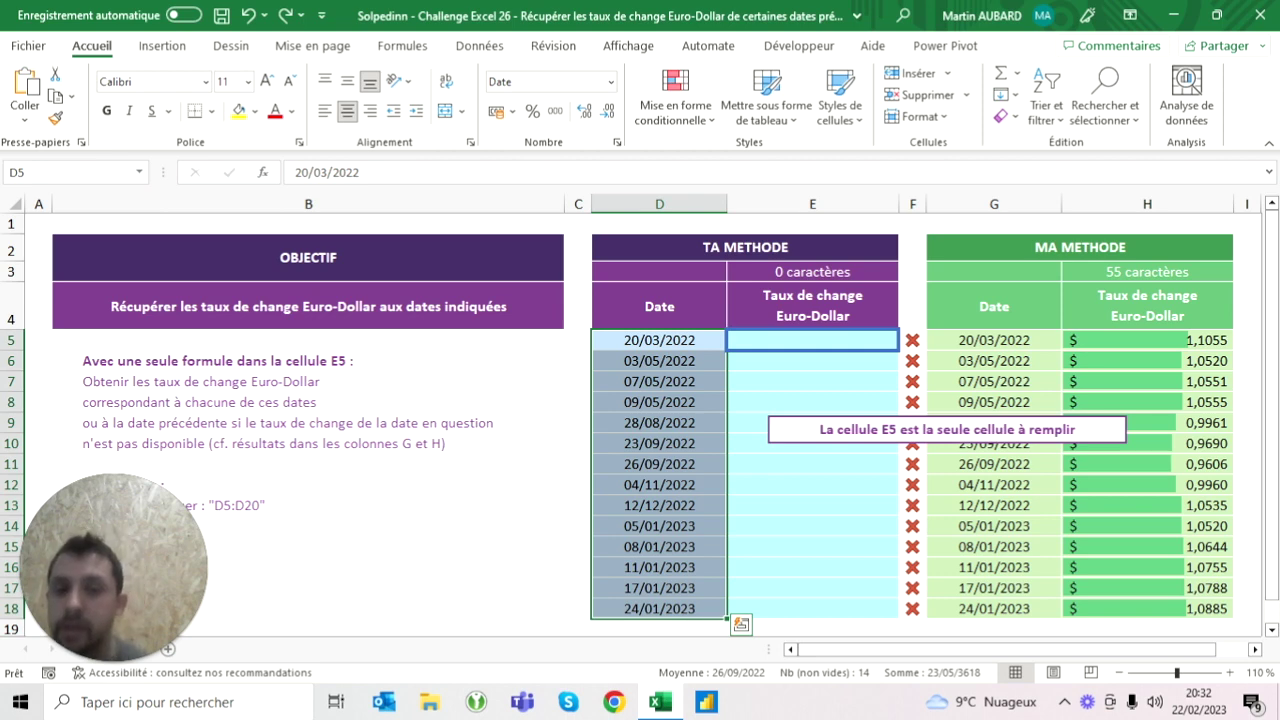
left_click(659, 402)
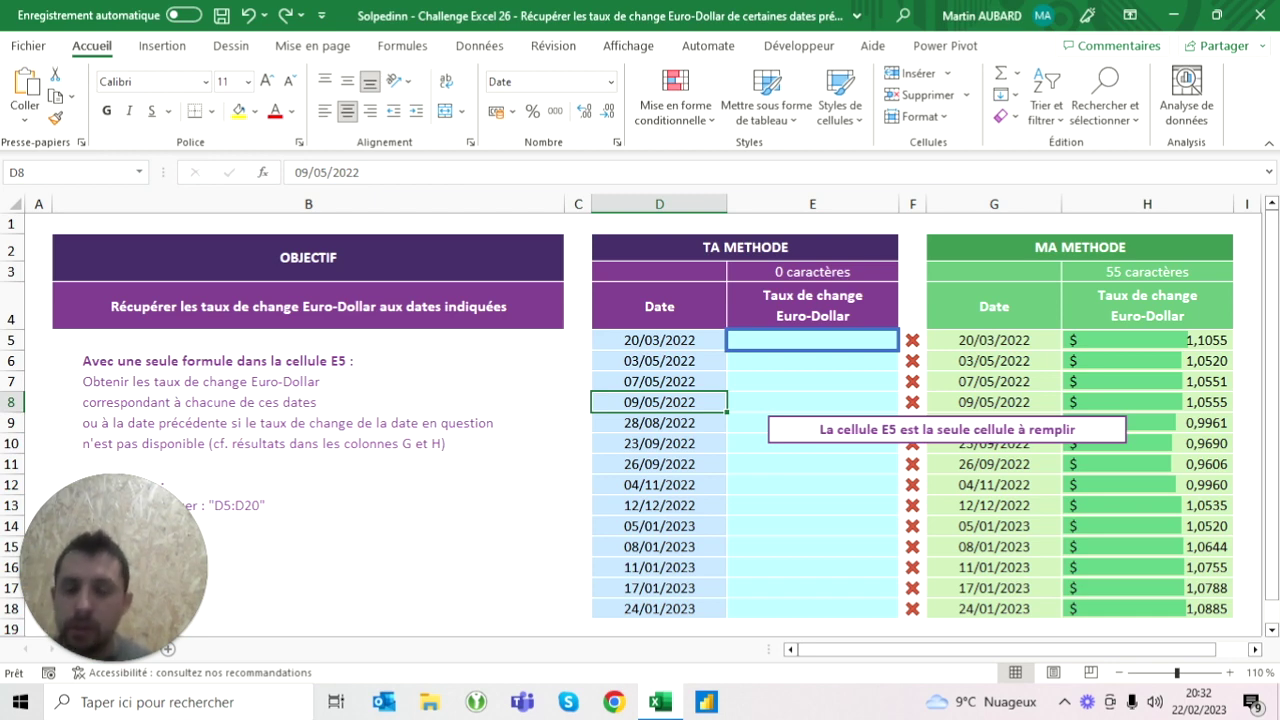
scroll(640, 420, "right", 2)
scroll(640, 420, "right", 2)
scroll(640, 420, "right", 2)
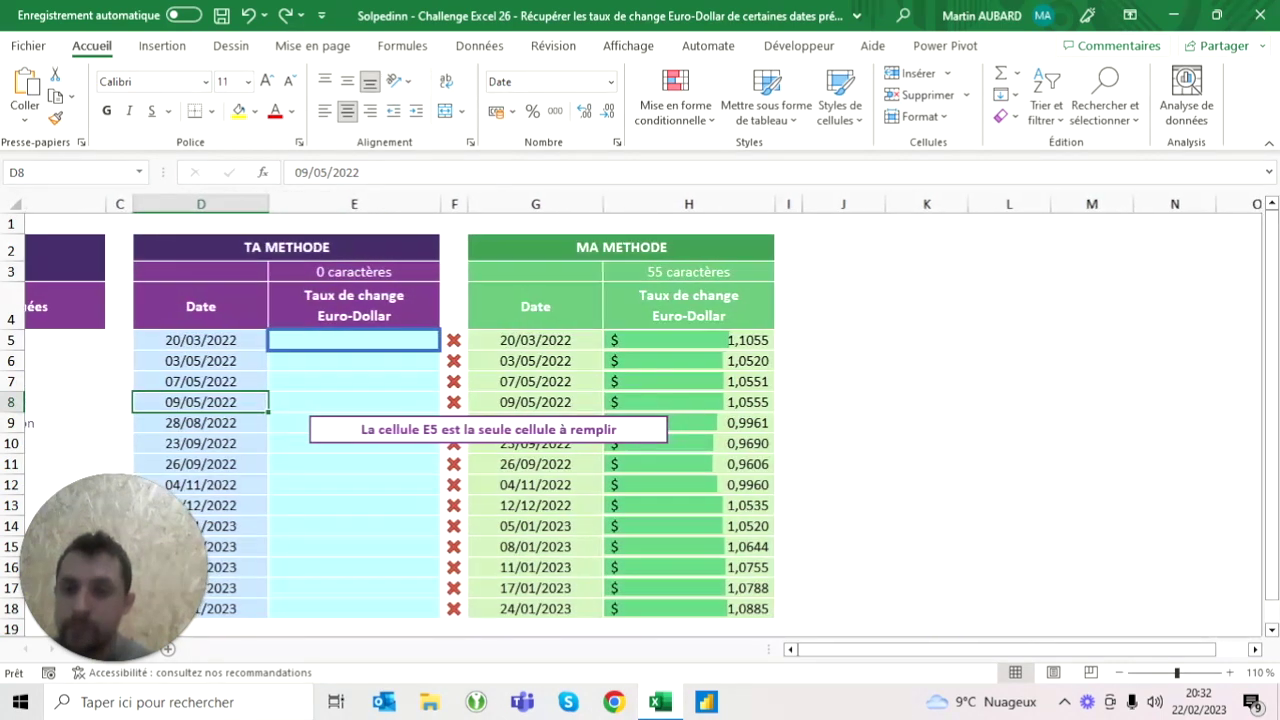
scroll(640, 420, "right", 2)
left_click(774, 340)
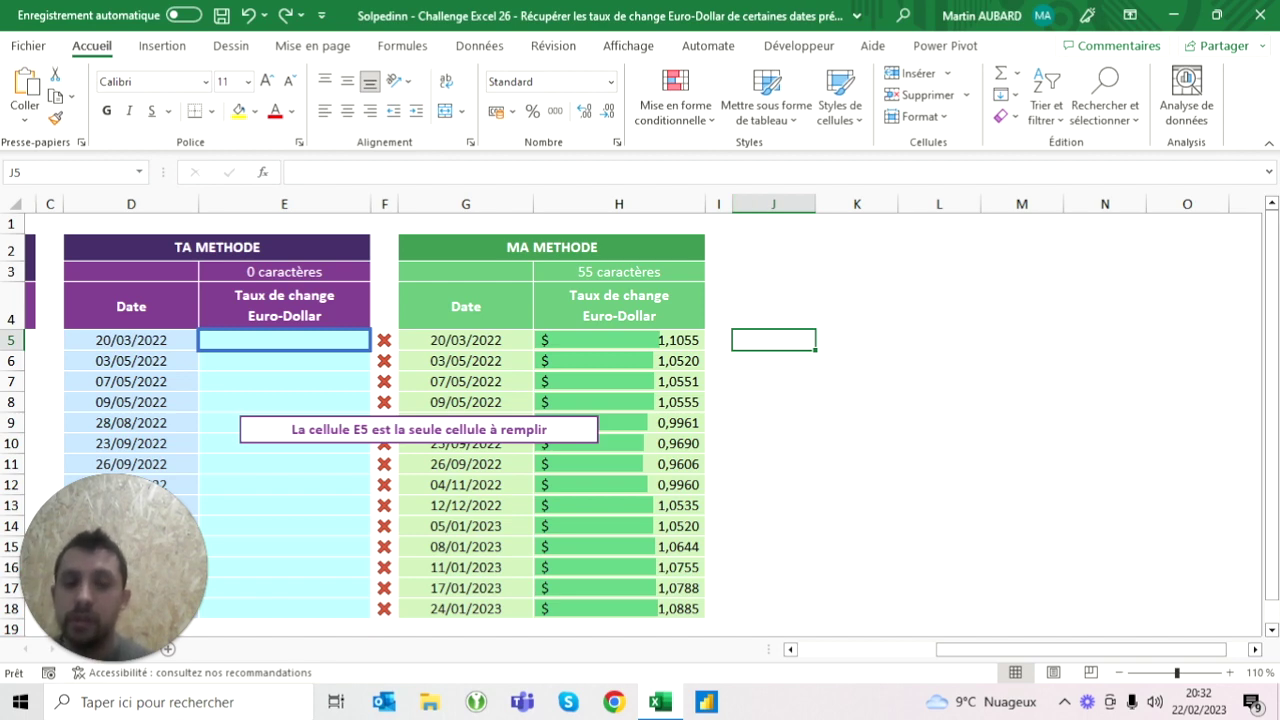
left_click(384, 340)
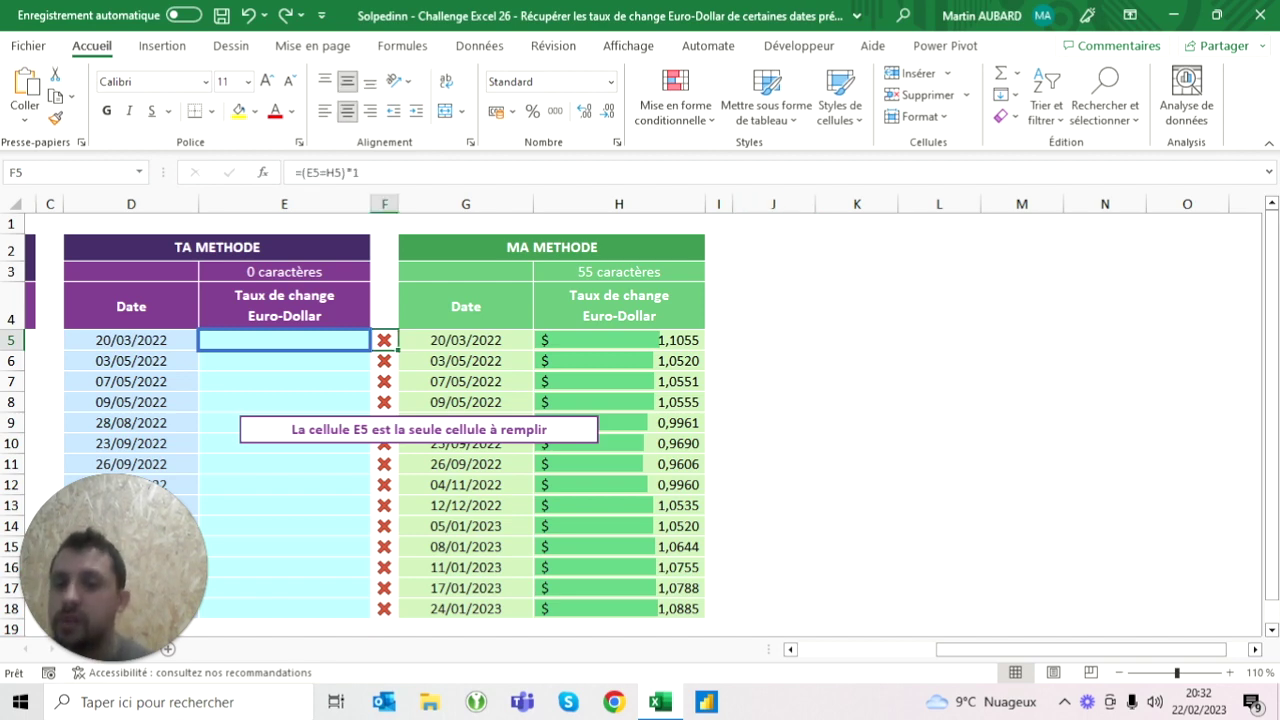
left_click(774, 340)
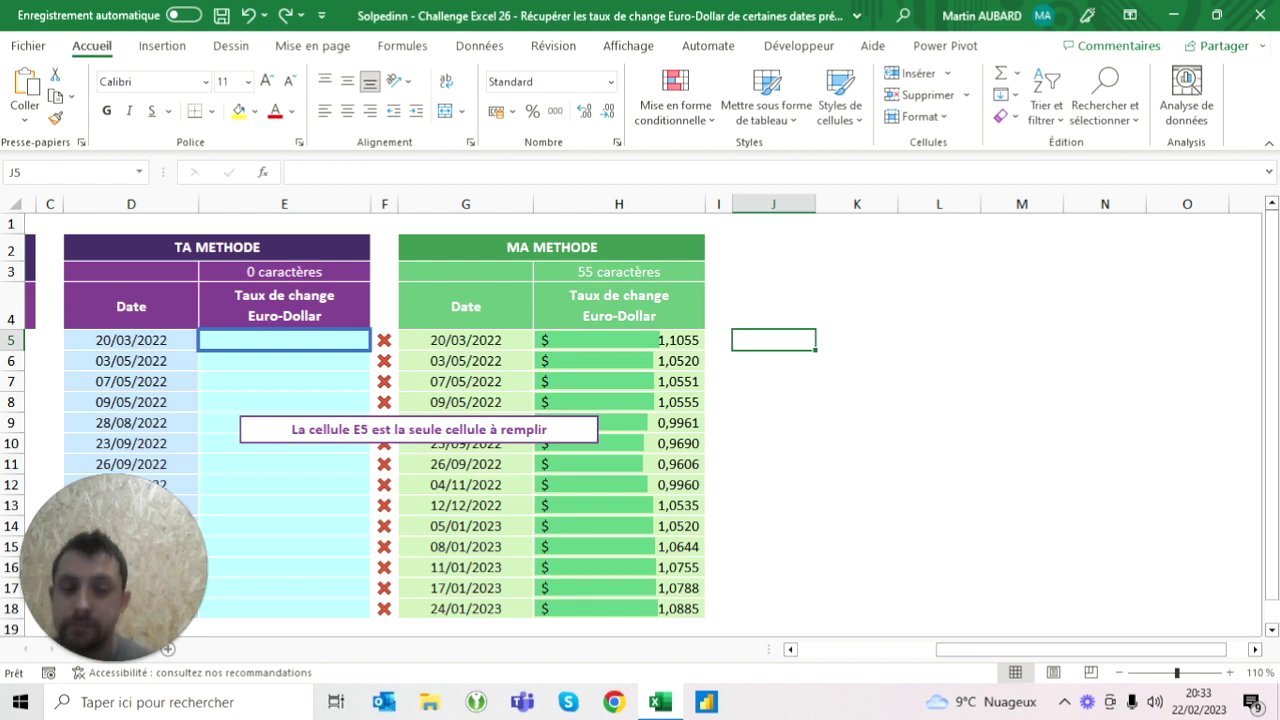
- Enter =HISTORIQUE.ACTIONS("EUR-USD";D5) in J5
type("=historique")
key("Tab")
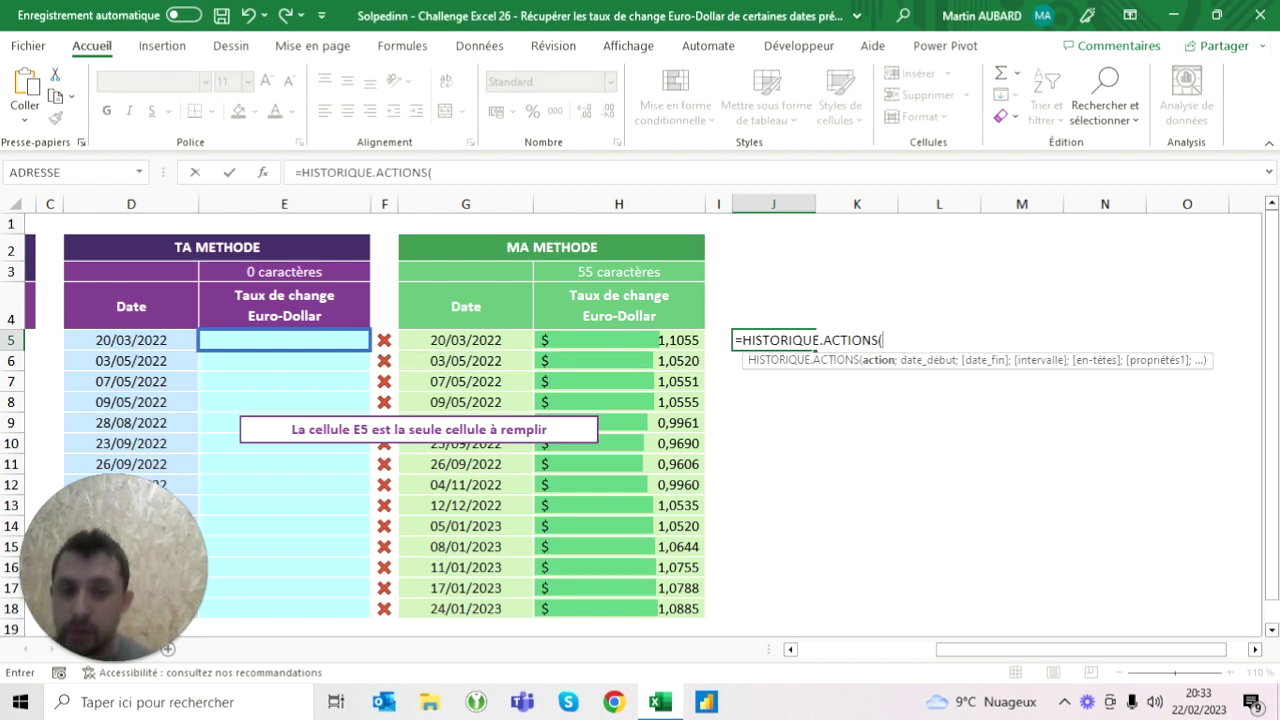
type("EUR6")
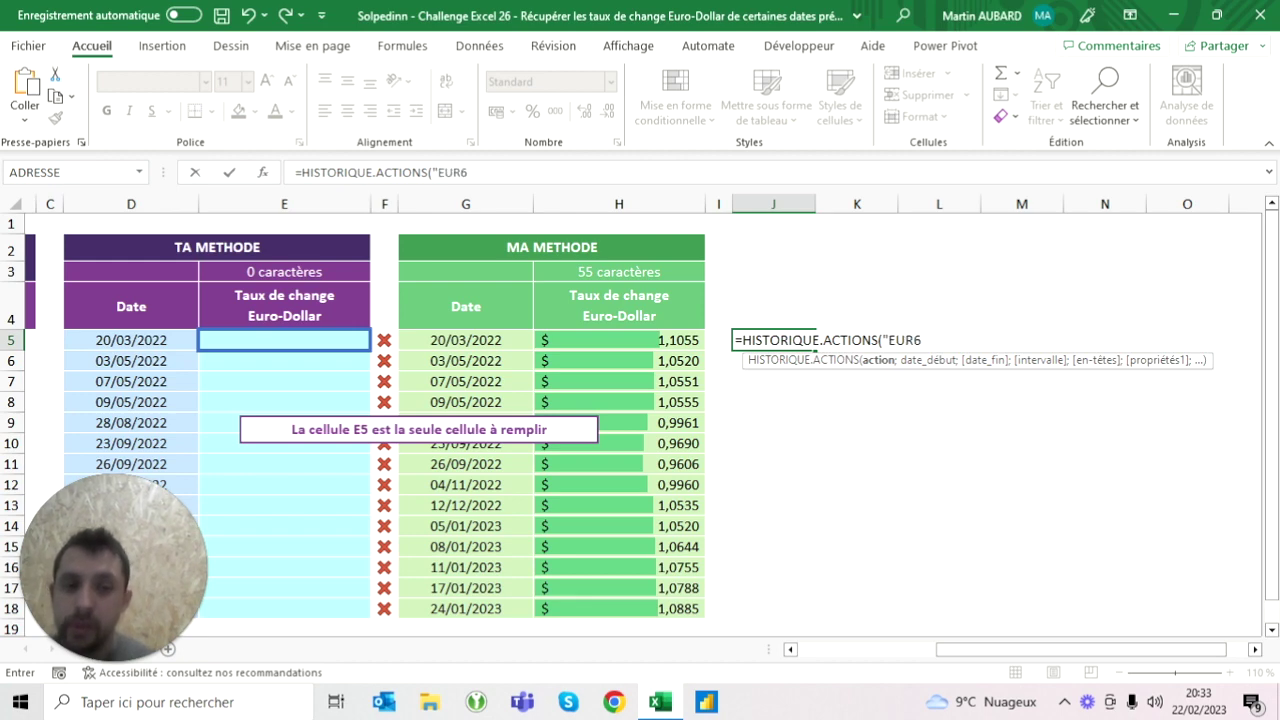
key("BackSpace")
type("-SU")
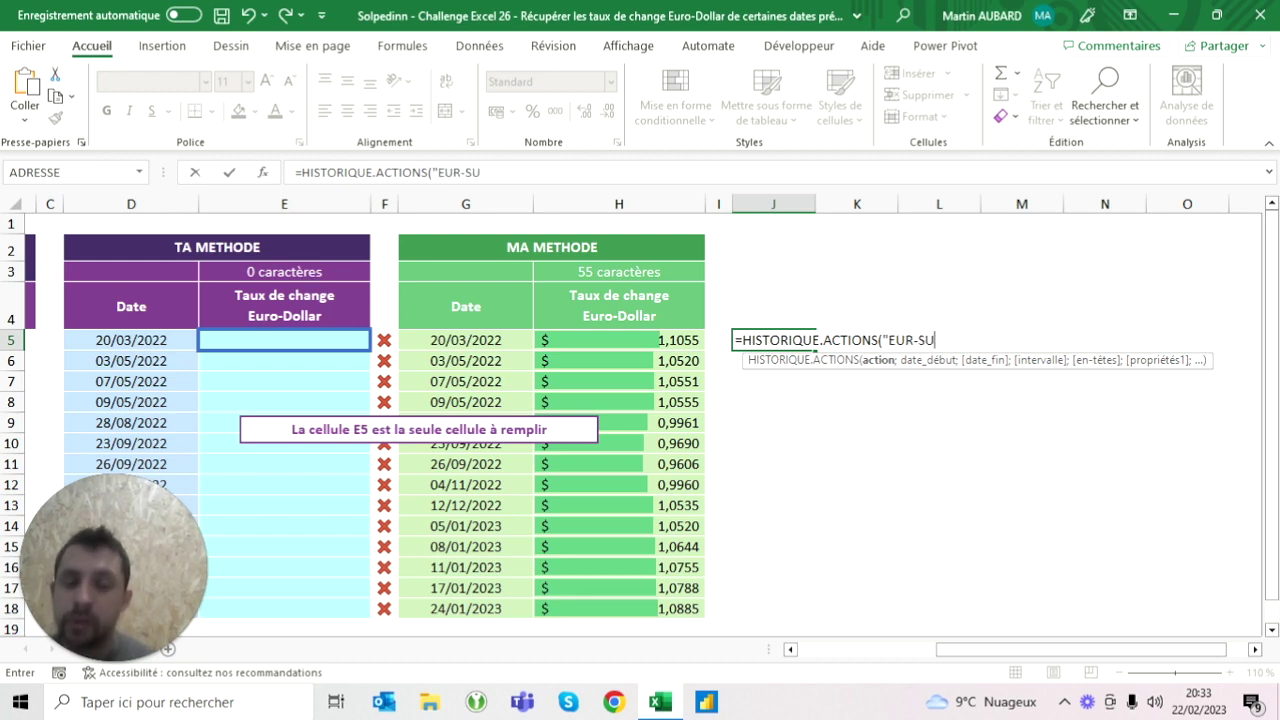
key("BackSpace")
key("BackSpace")
type("U")
key("BackSpace")
type("USD\"")
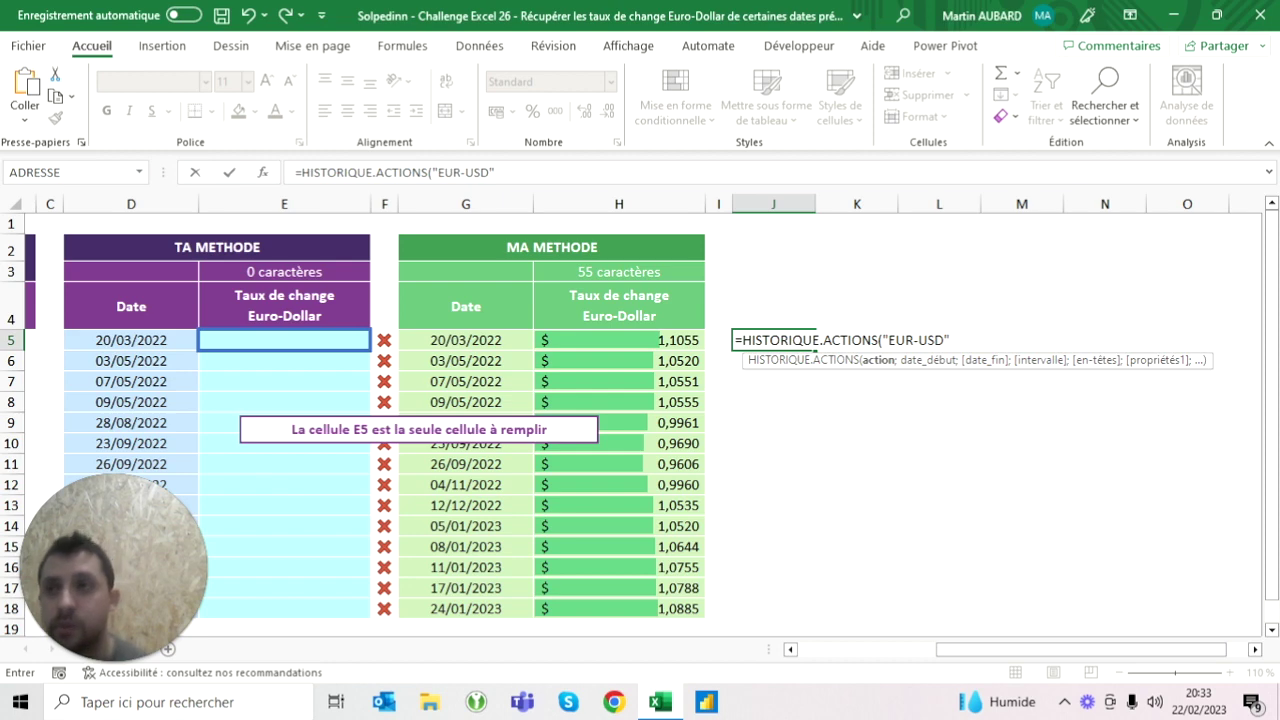
type(";")
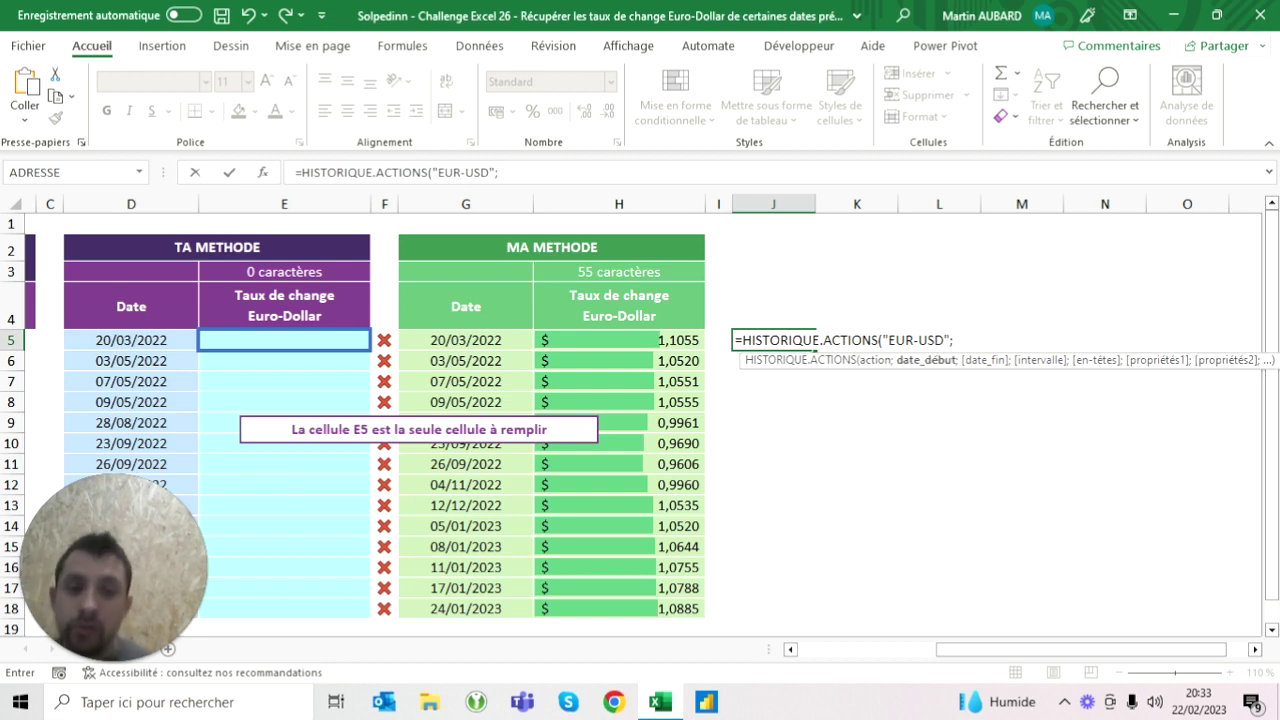
left_click(131, 340)
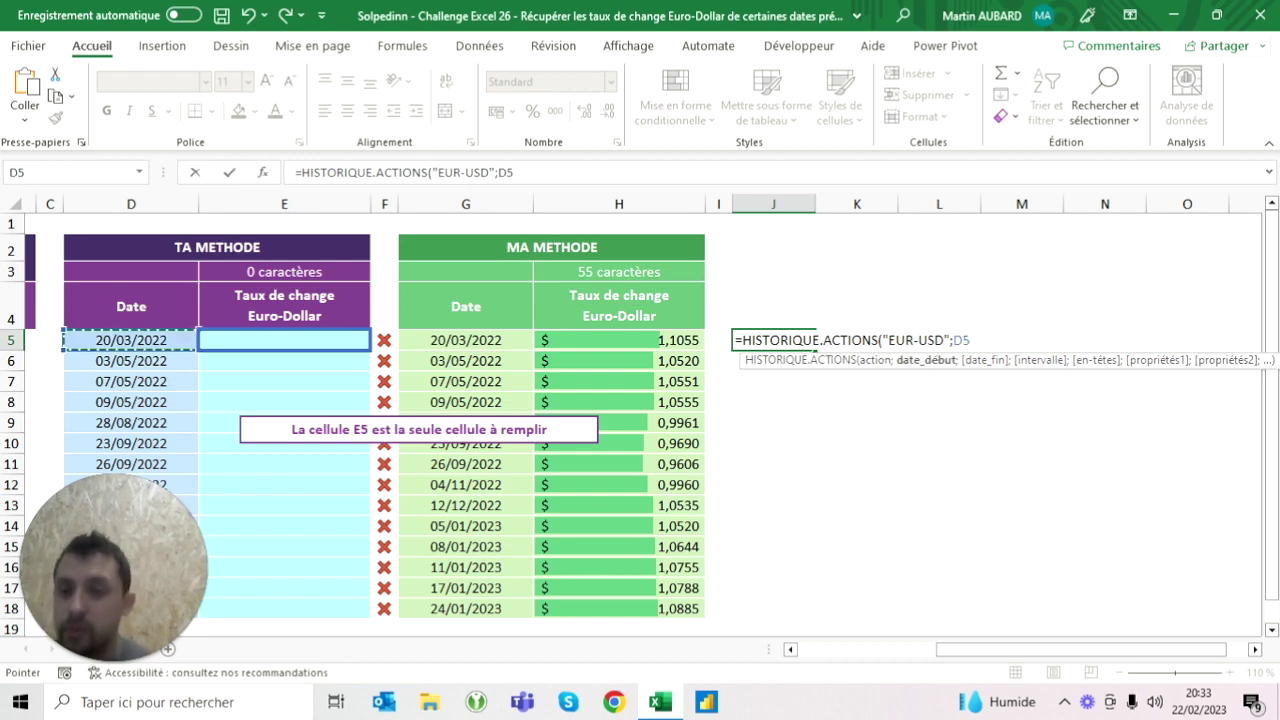
type(")")
key("ctrl+Return")
- Point the J5 formula at D6 and check its 03/05/2022 closing rate of 1,05
key("F2")
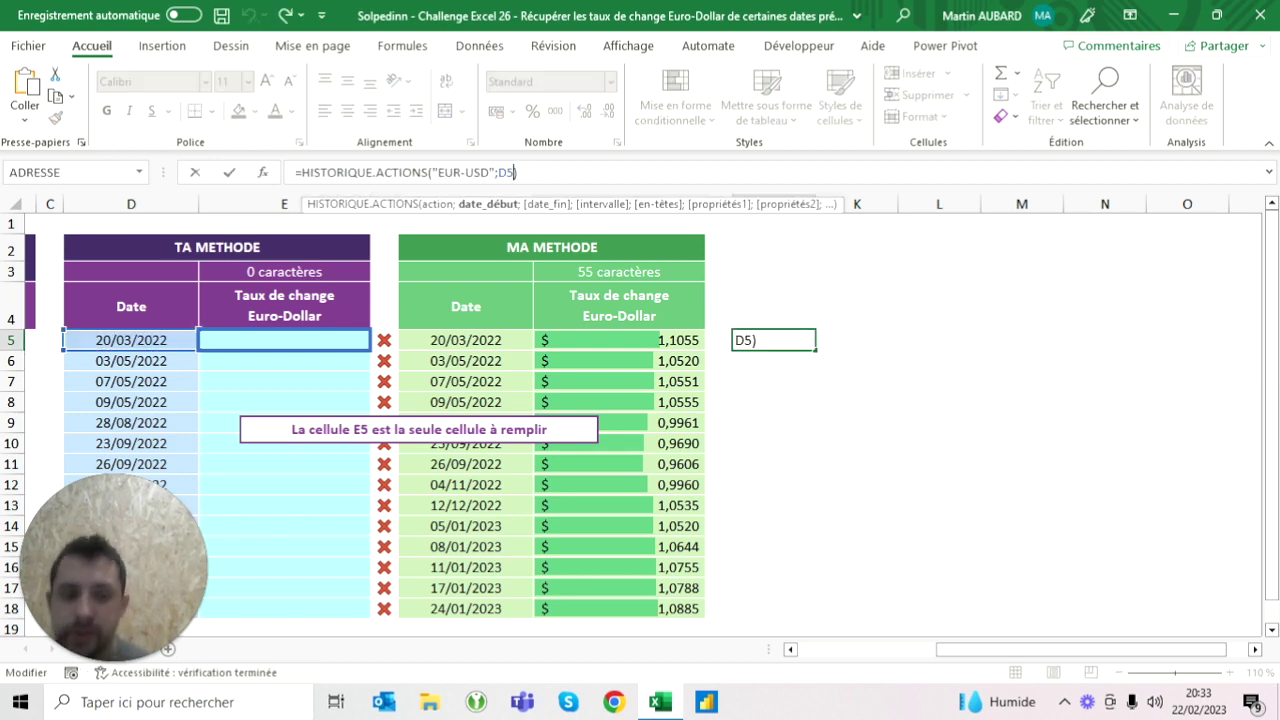
key("BackSpace")
type("6")
key("Return")
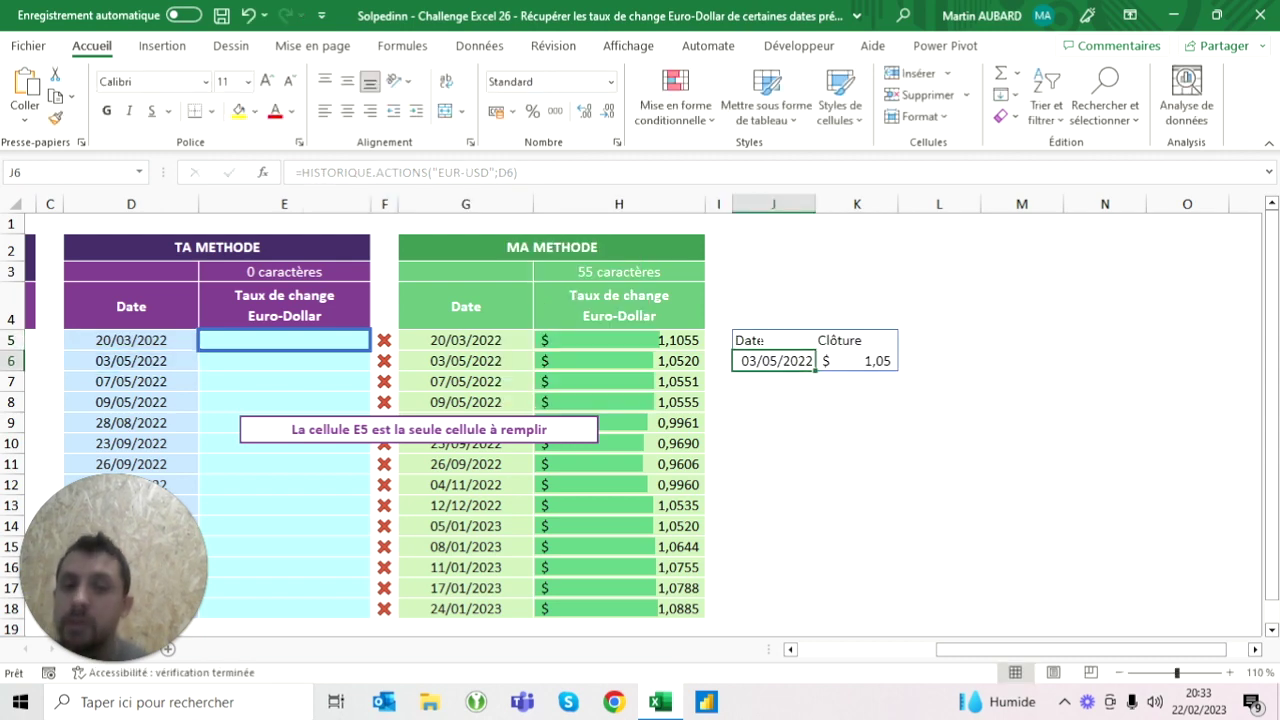
left_click(131, 361)
left_click(857, 361)
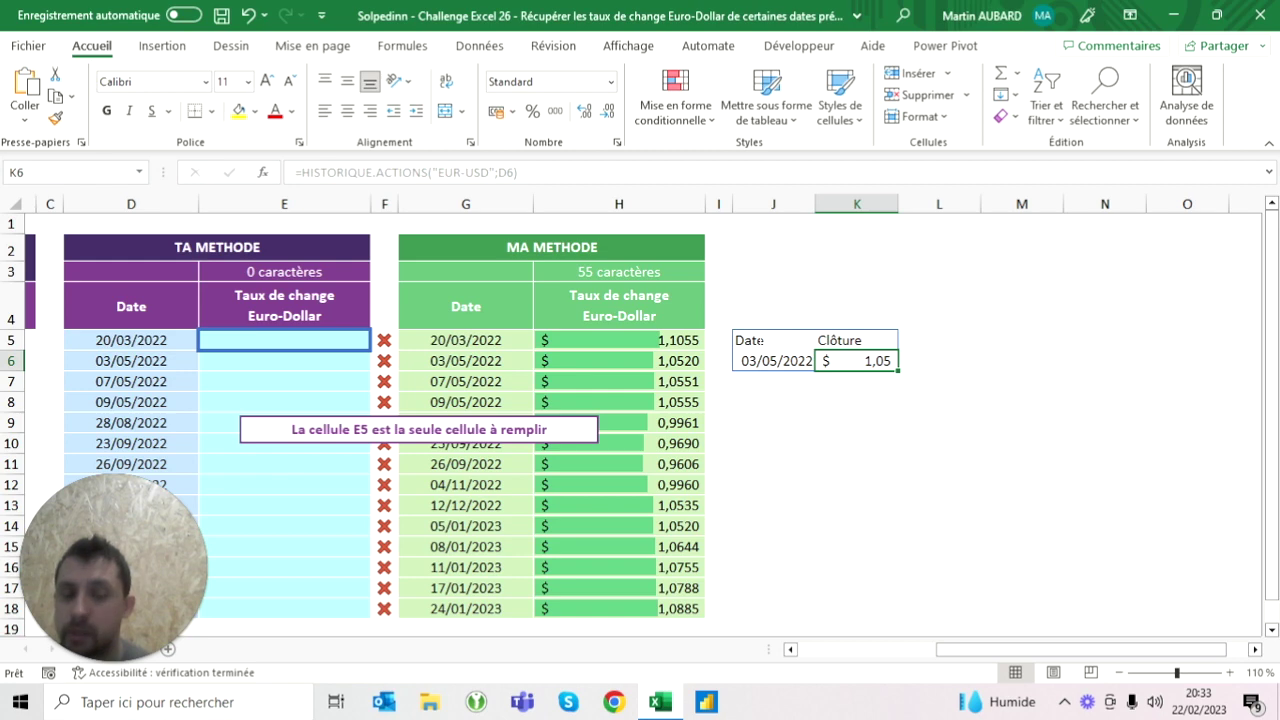
left_click(762, 341)
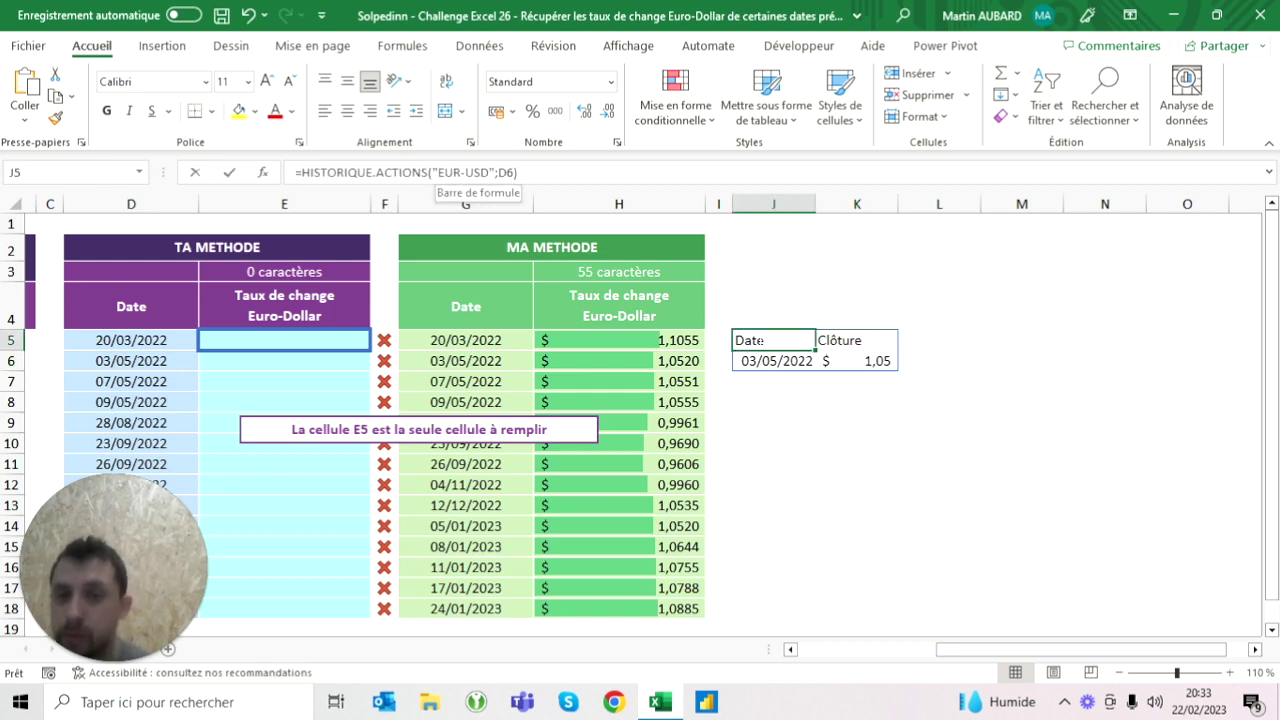
- Change the date reference to D8, returning $ 1,06 for 09/05/2022, then reopen the reference
left_click(512, 172)
key("BackSpace")
type("8")
key("ctrl+Return")
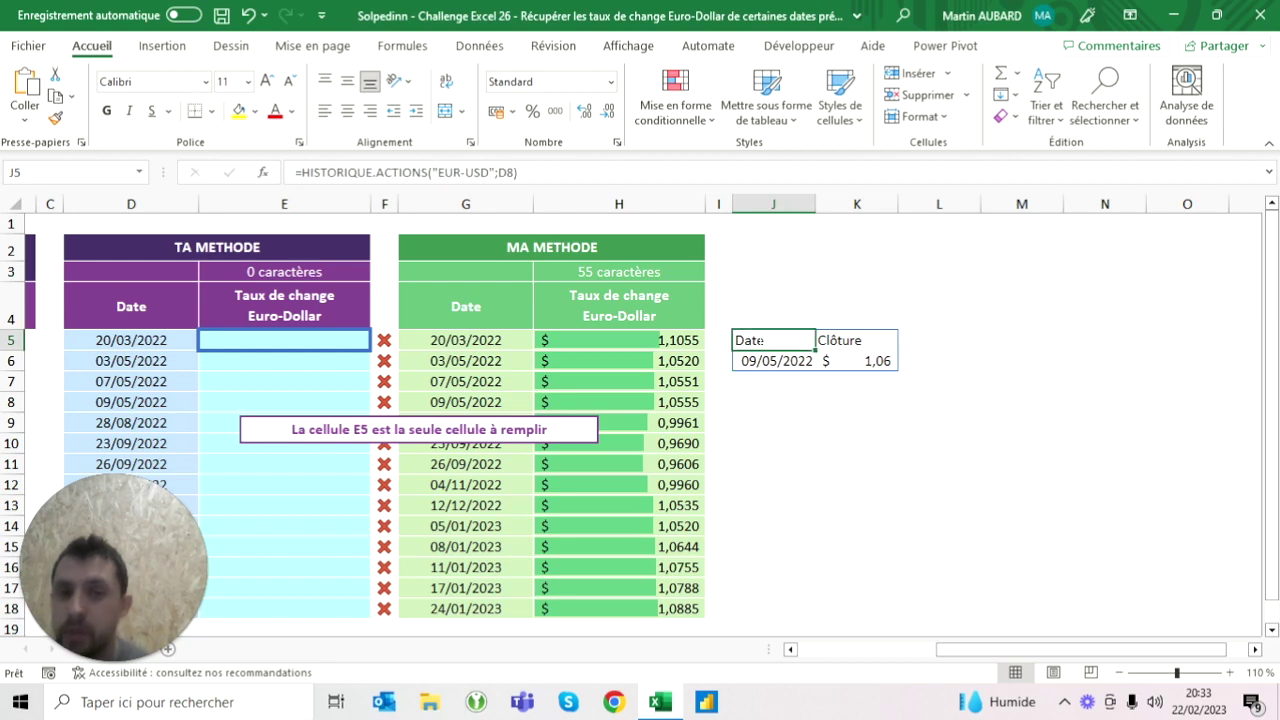
left_click(512, 172)
key("BackSpace")
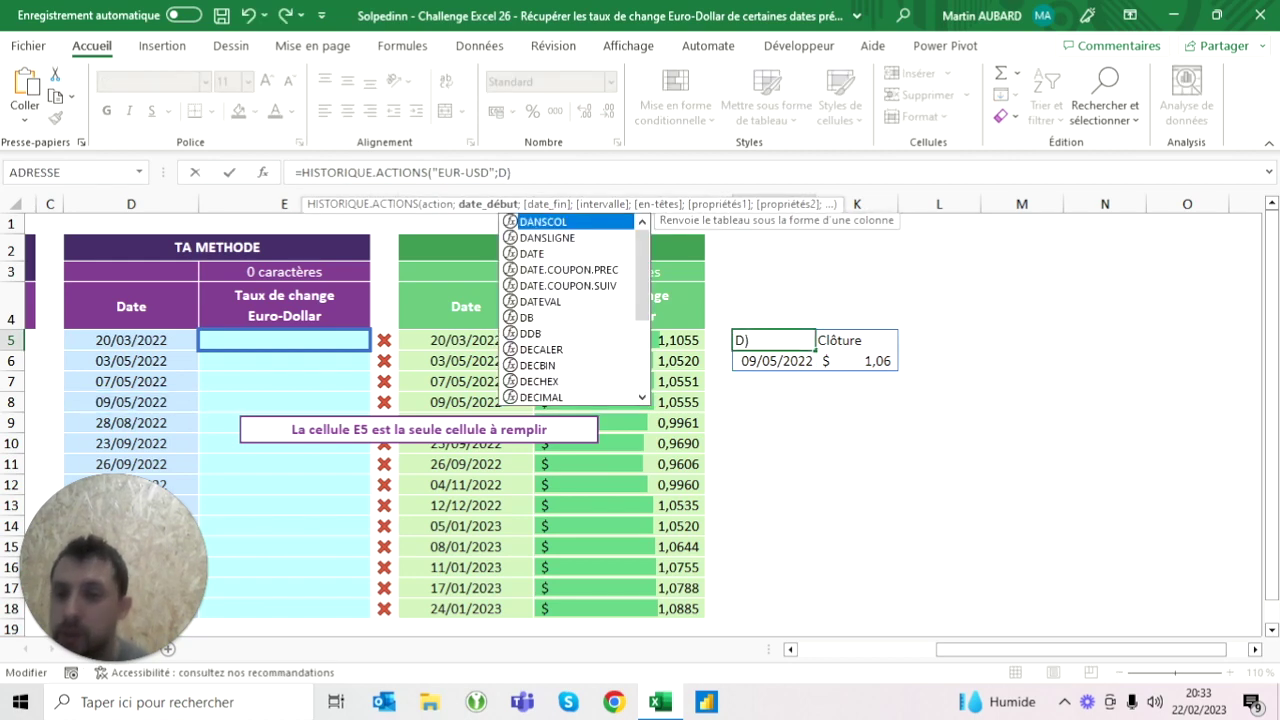
- Point J5 back at D5, giving #VALEUR! for 20/03/2022, and check D5's number format
type("5")
key("ctrl+Return")
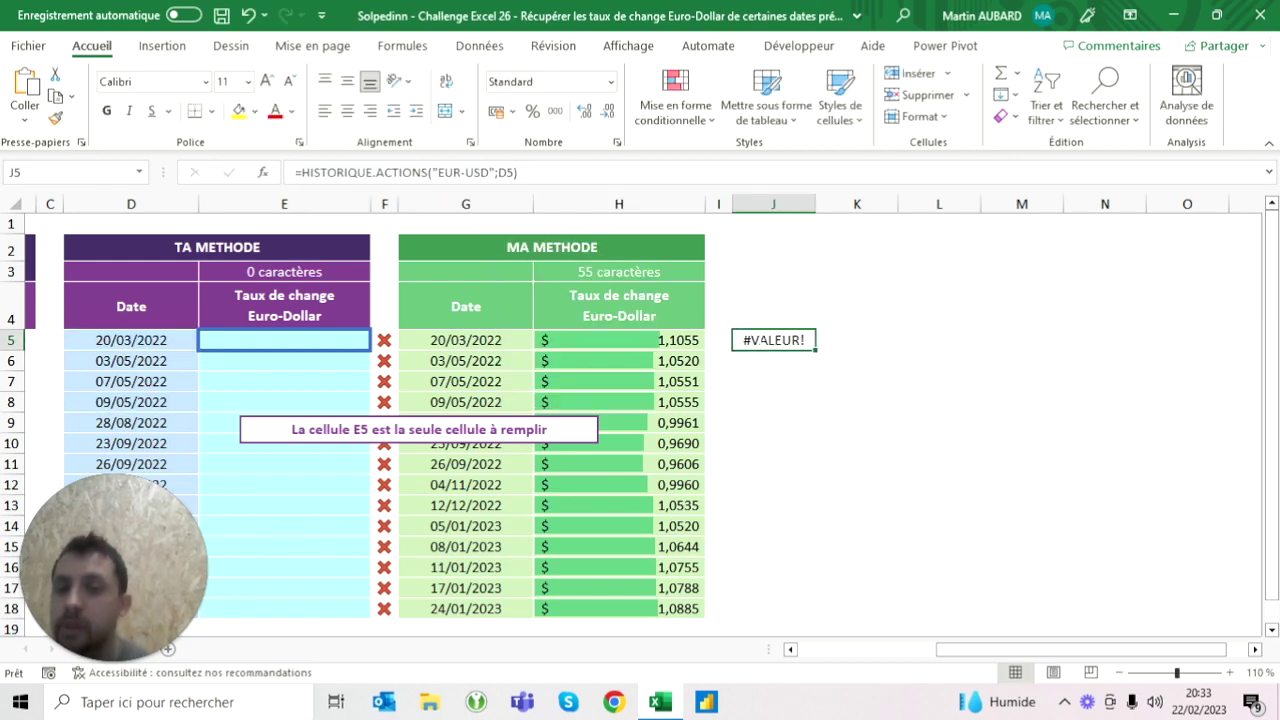
left_click(131, 340)
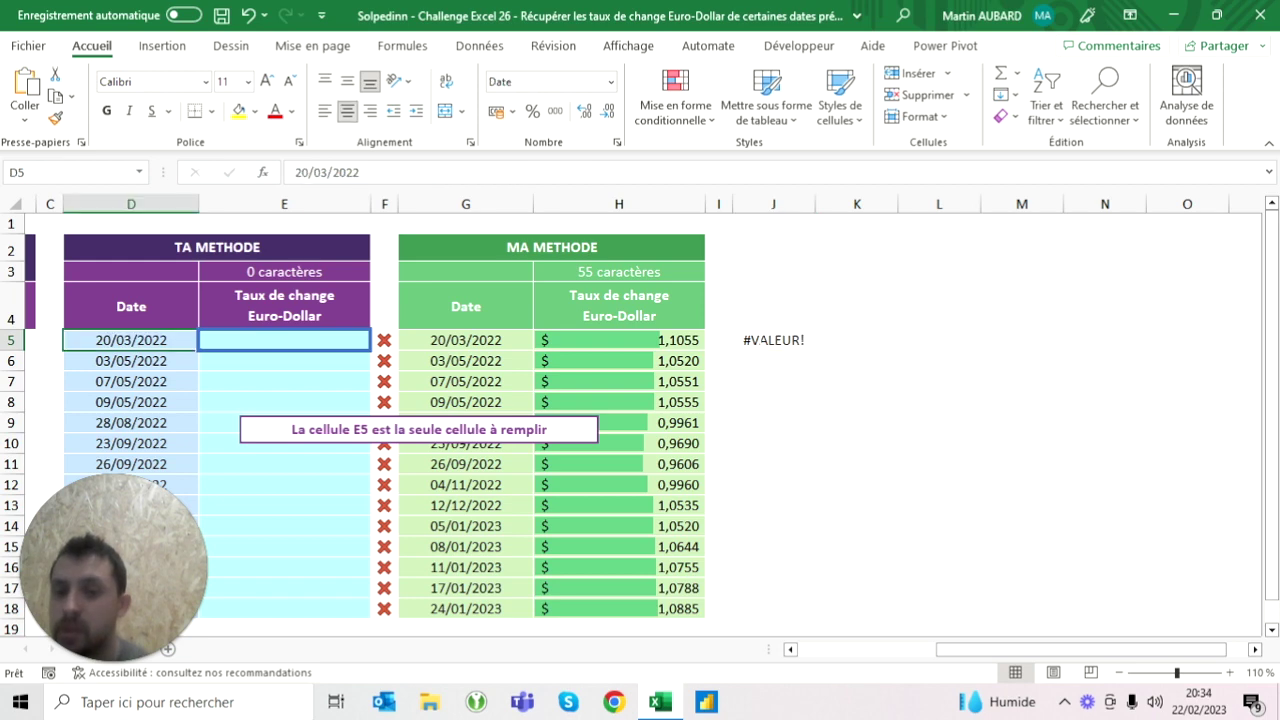
left_click(609, 84)
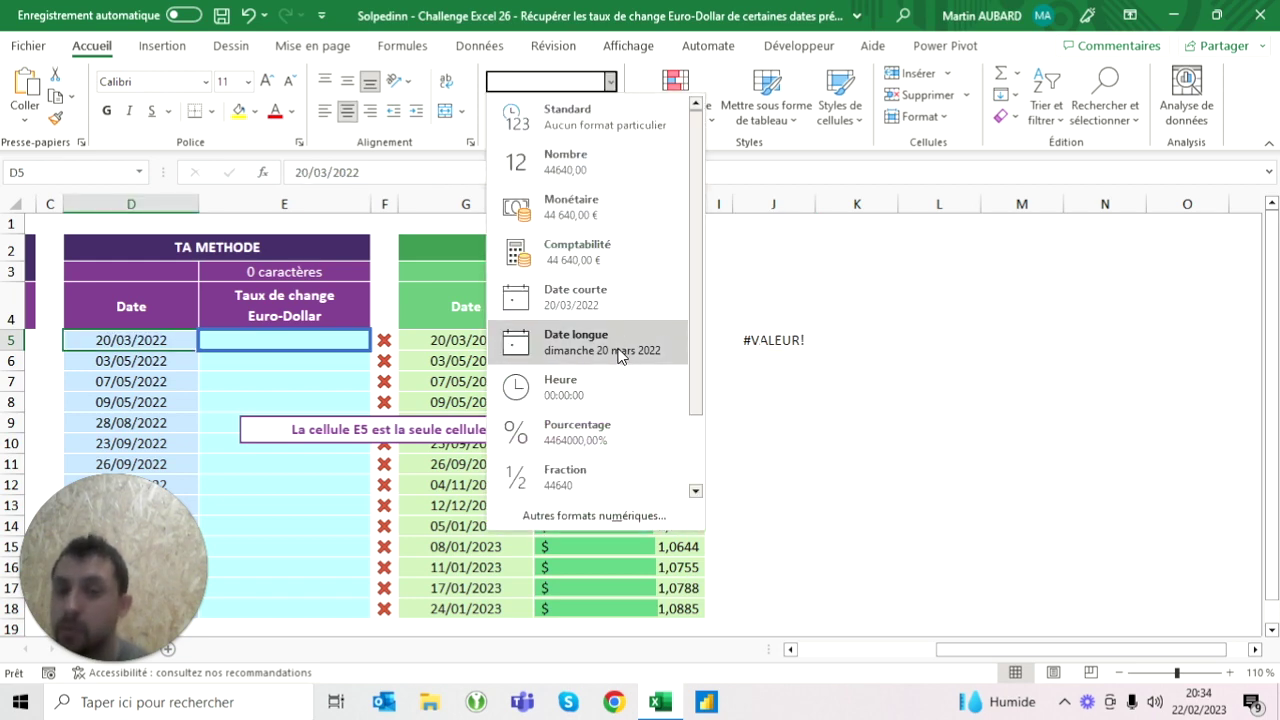
key("Escape")
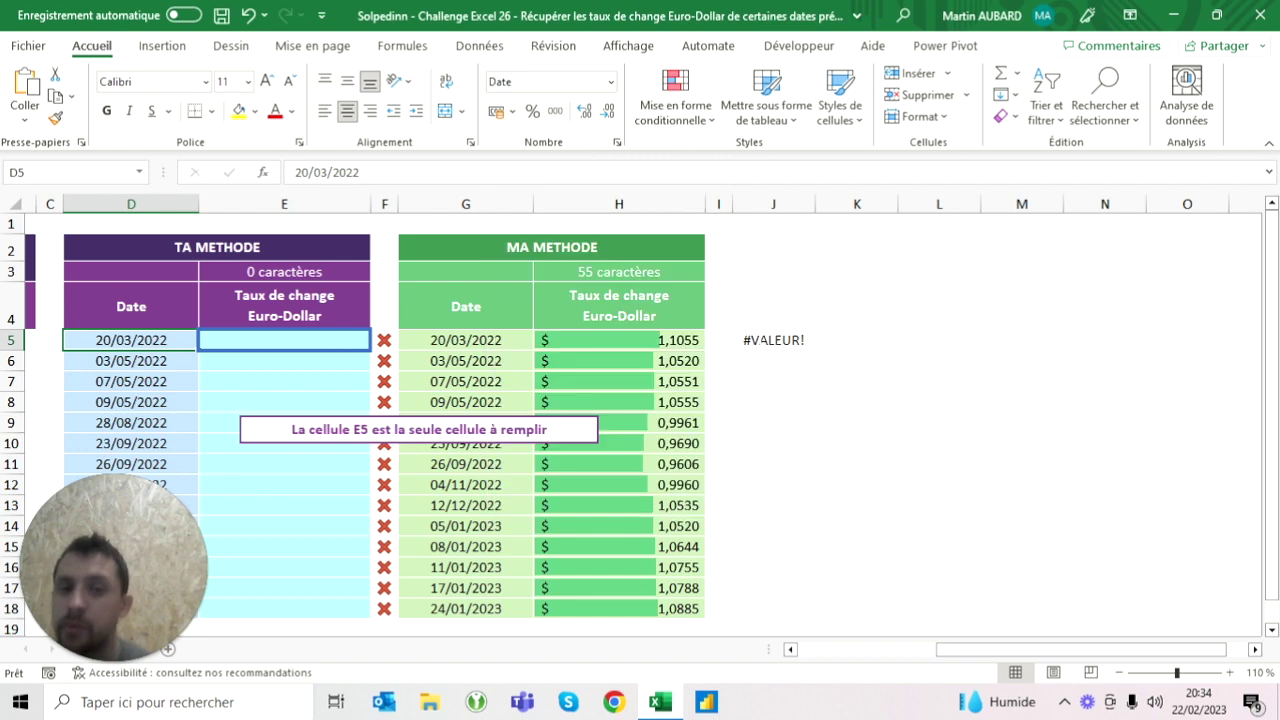
left_click(773, 340)
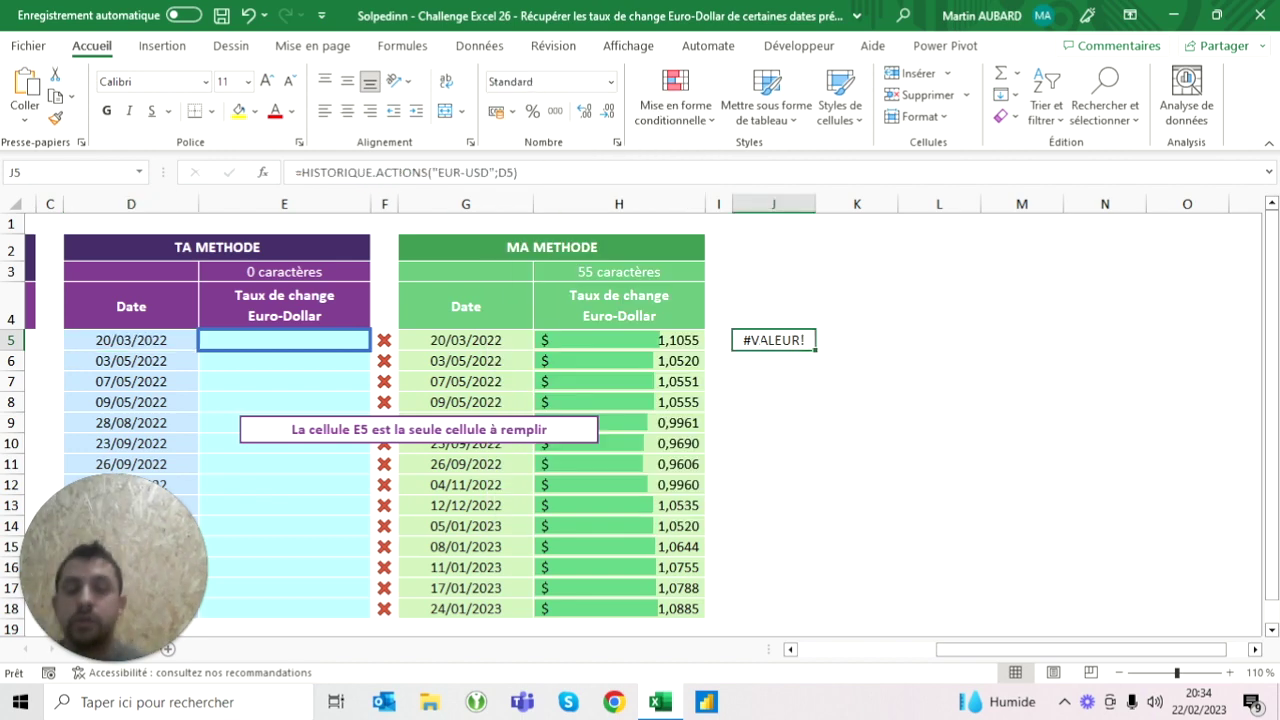
- Change J5 to =HISTORIQUE.ACTIONS("EUR-USD";AUJOURDHUI()-1000;AUJOURDHUI()) and browse the spilled history rows
key("F2")
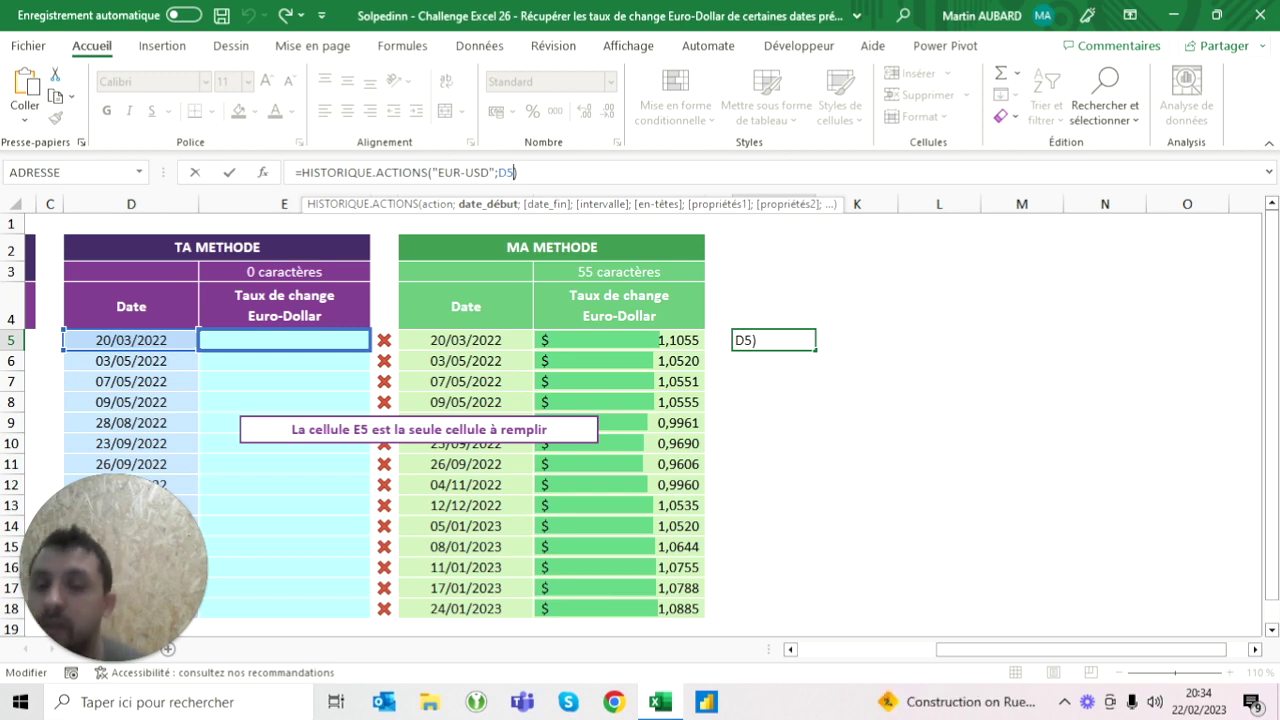
key("BackSpace")
key("BackSpace")
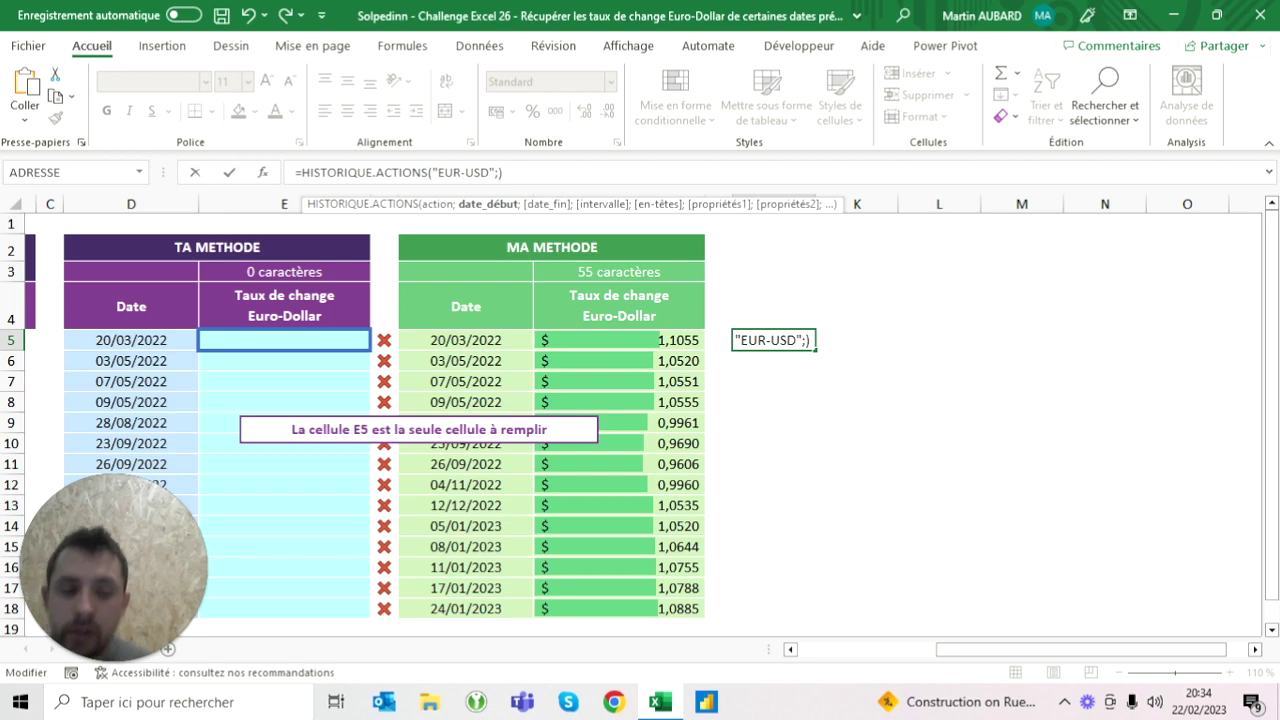
type("aujourdhui()-")
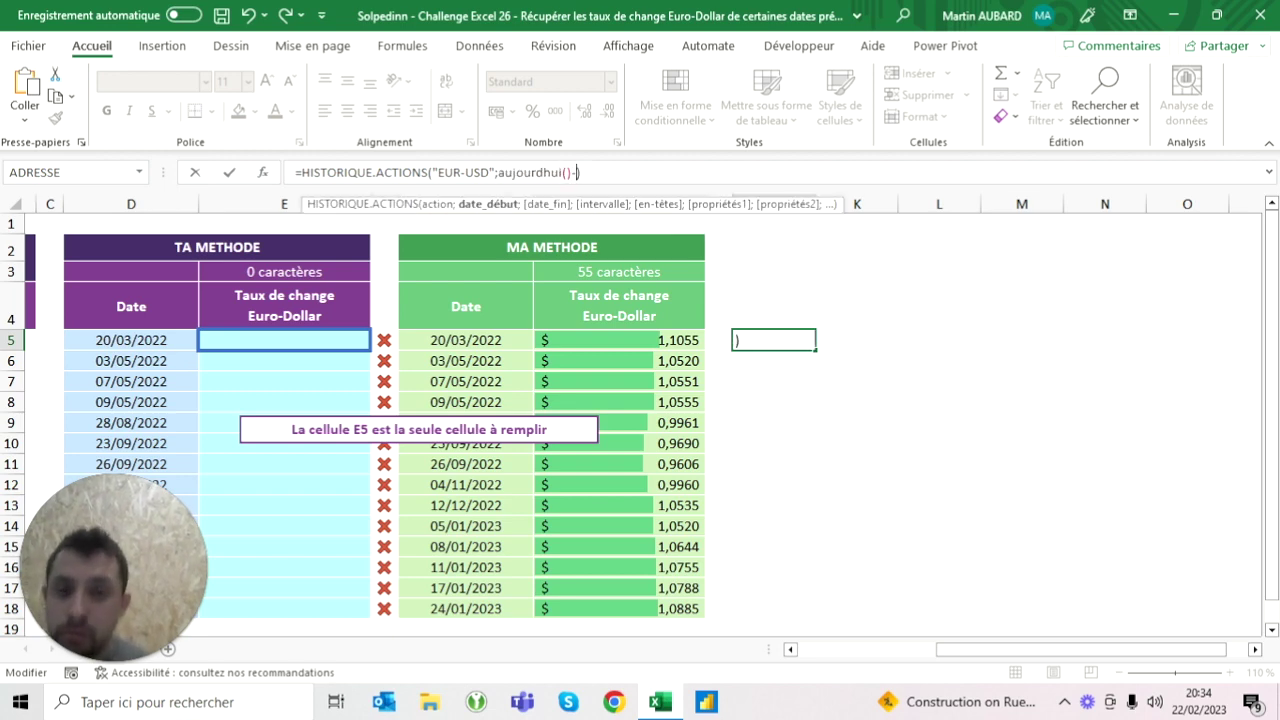
type("10000")
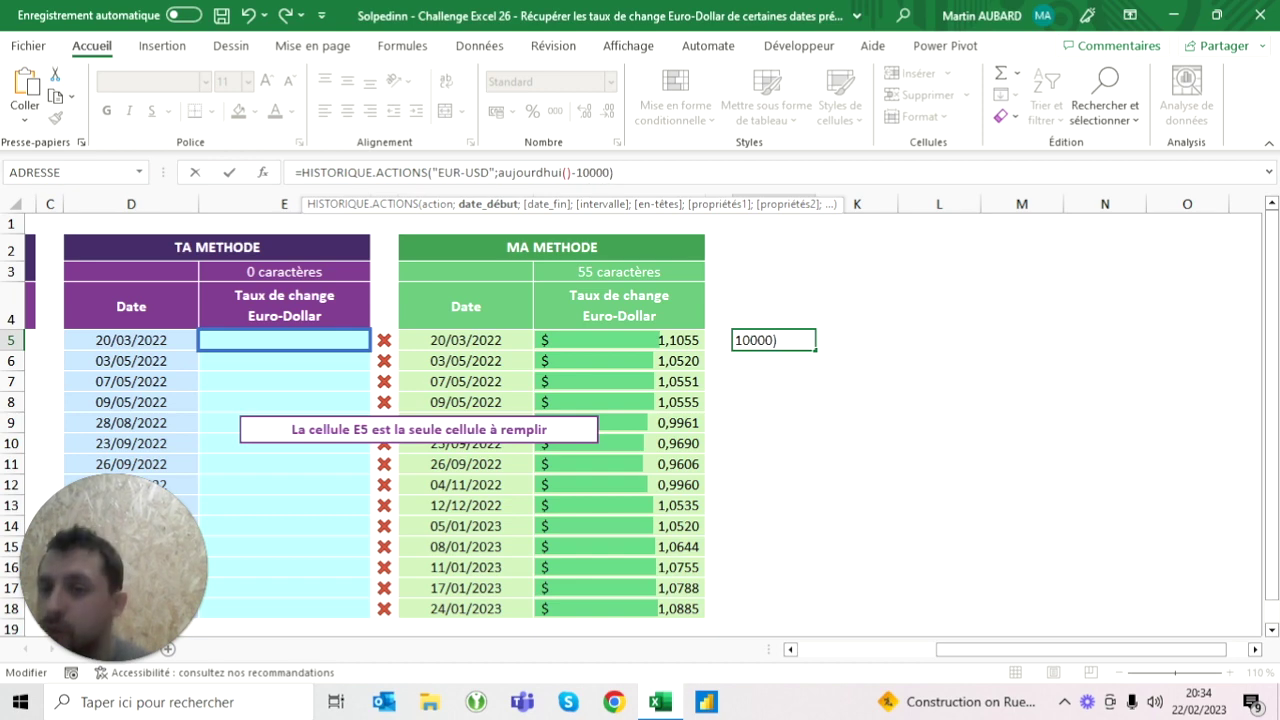
key("BackSpace")
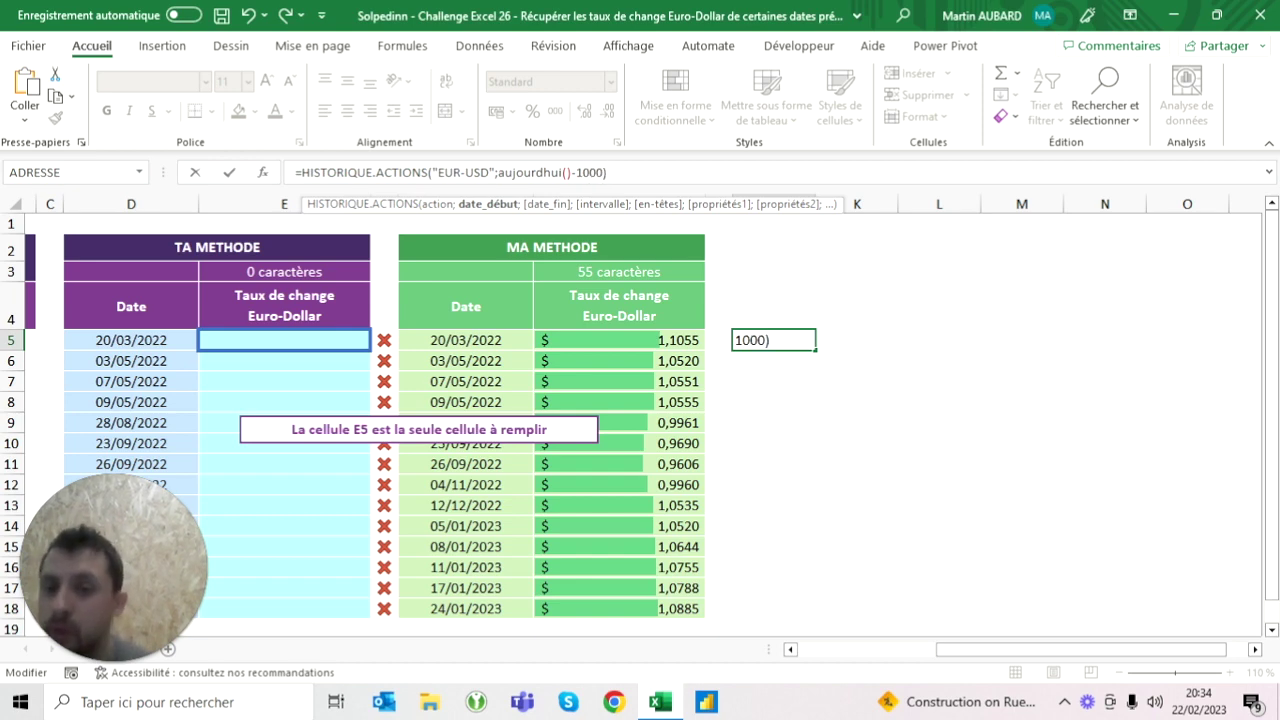
type(";aujourdhui()")
key("Return")
key("Down")
key("Down")
key("Down")
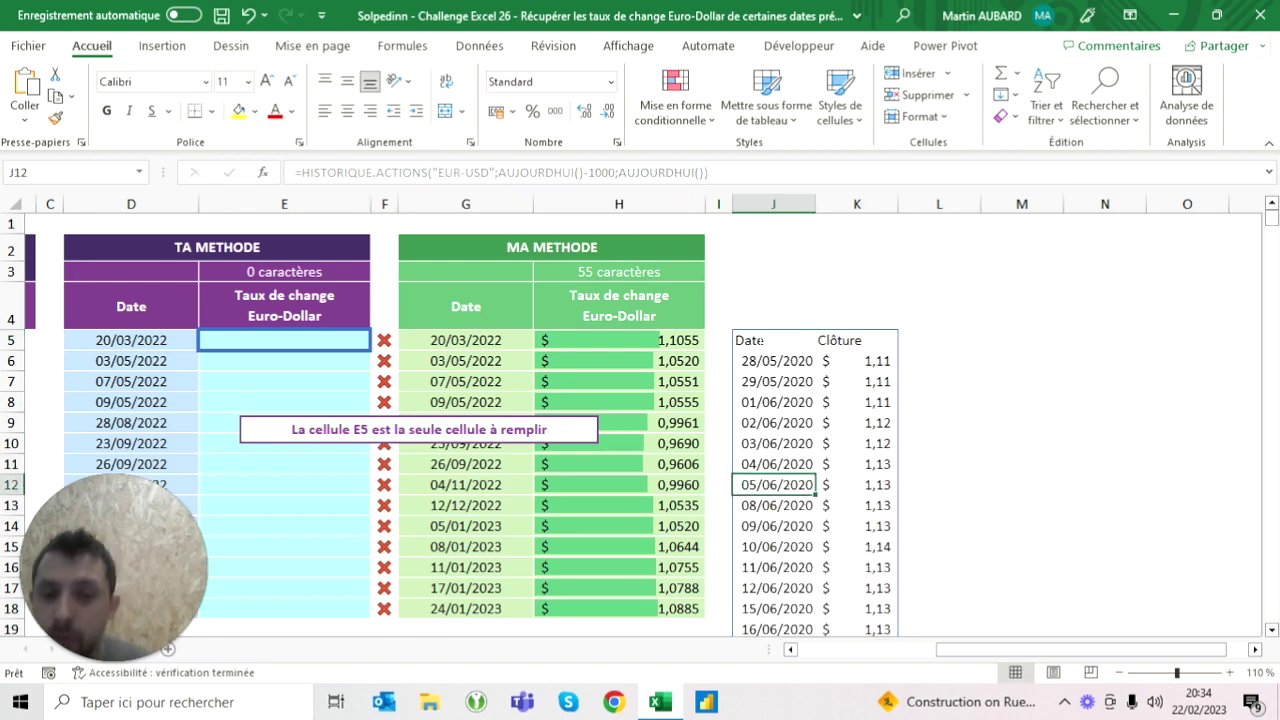
key("Down")
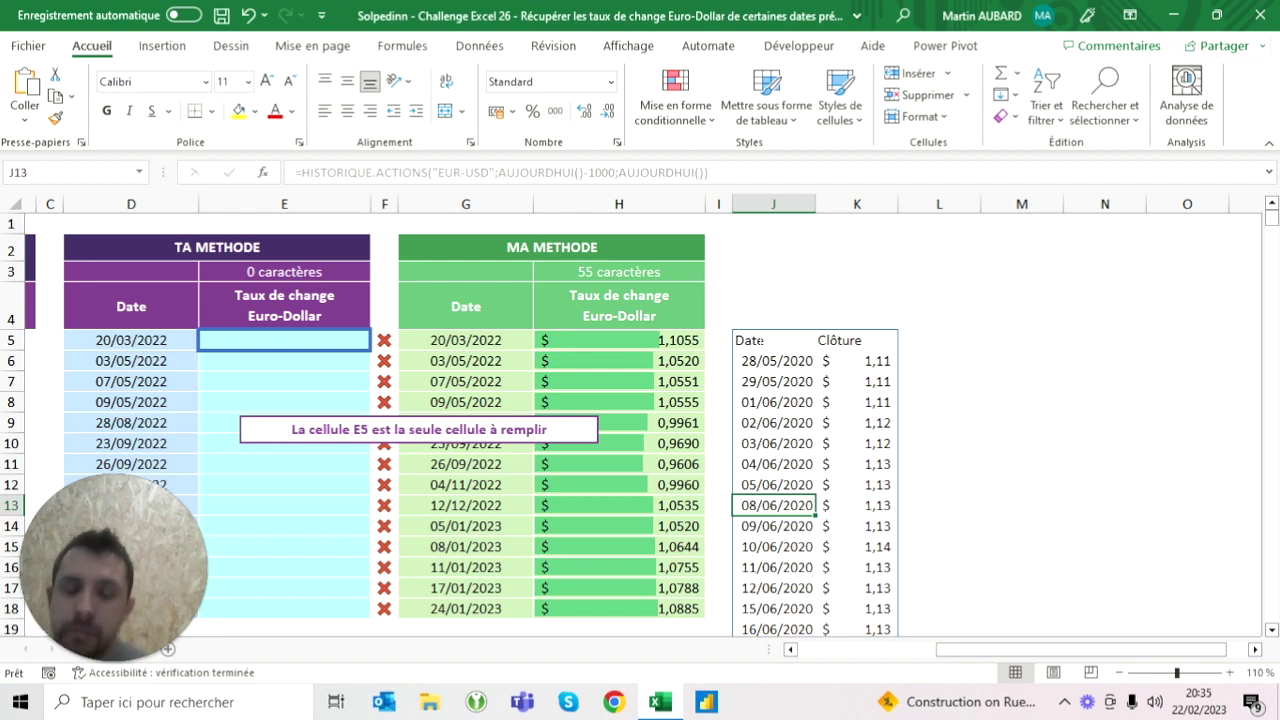
key("Up")
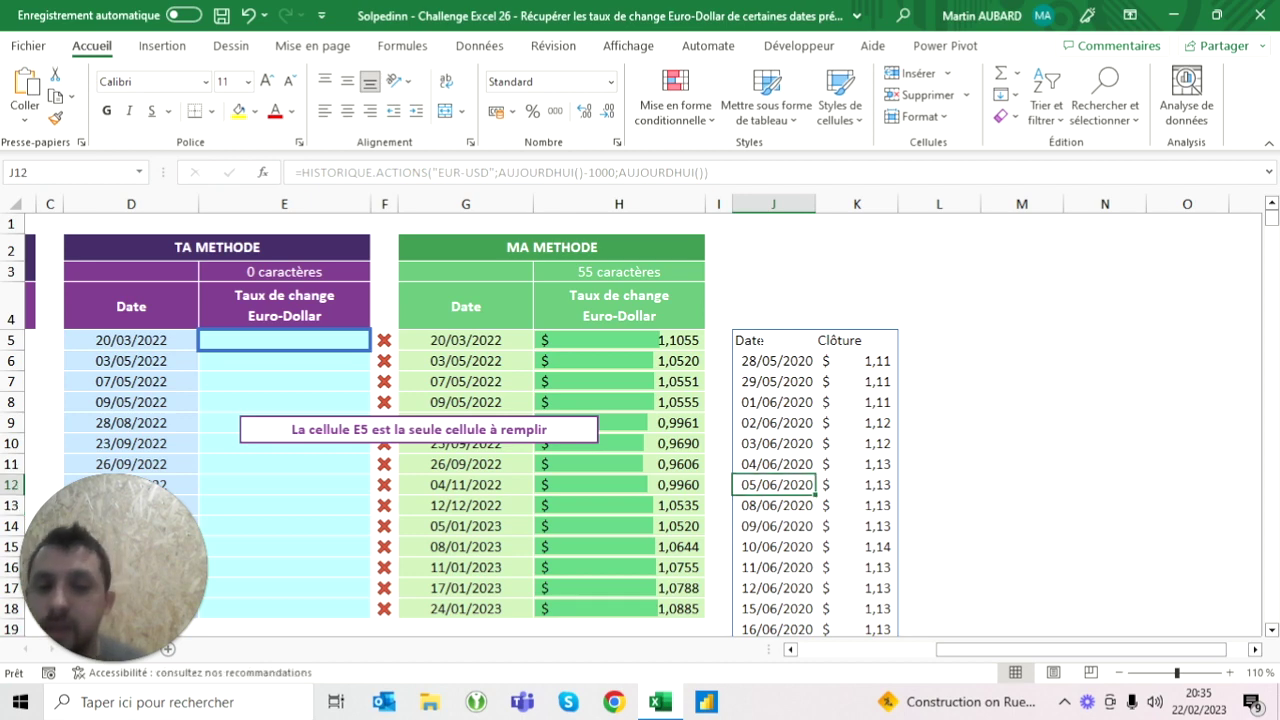
left_click(762, 341)
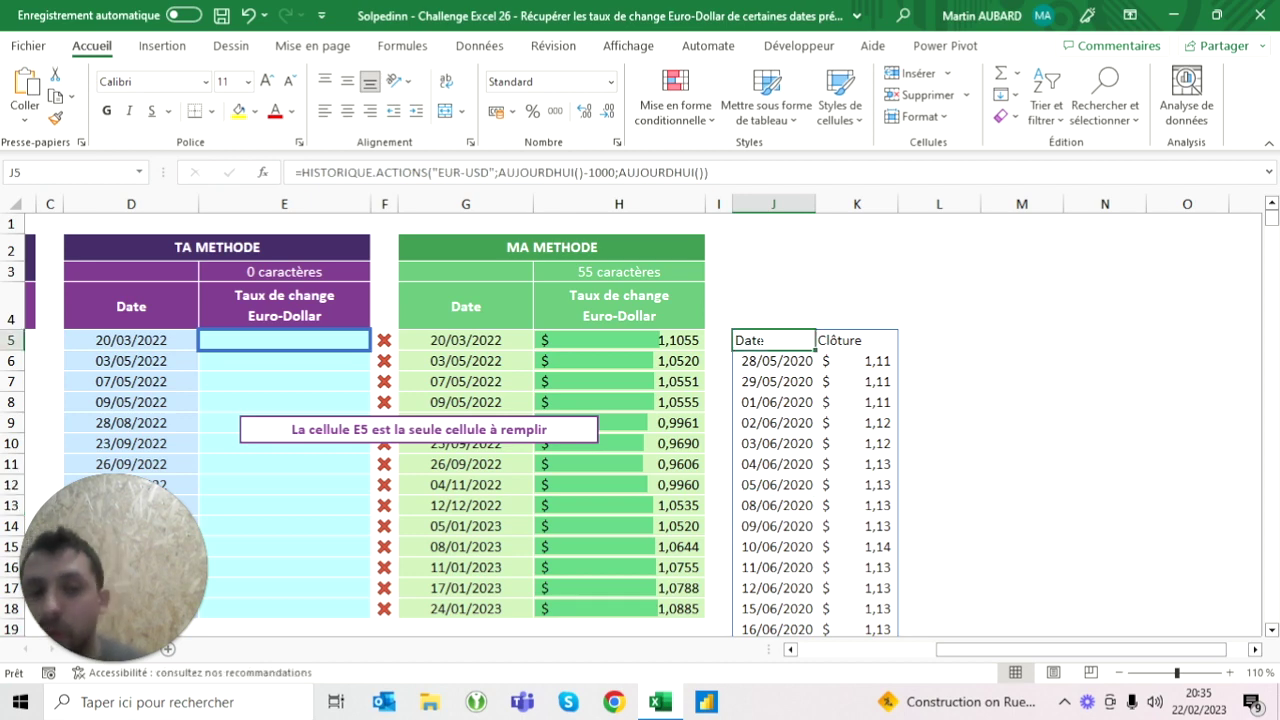
- Wrap J5 as =RECHERCHEV(D5;HISTORIQUE.ACTIONS(...);2) to get $ 1,11, then undo to see the full history
double_click(762, 341)
type("recherche")
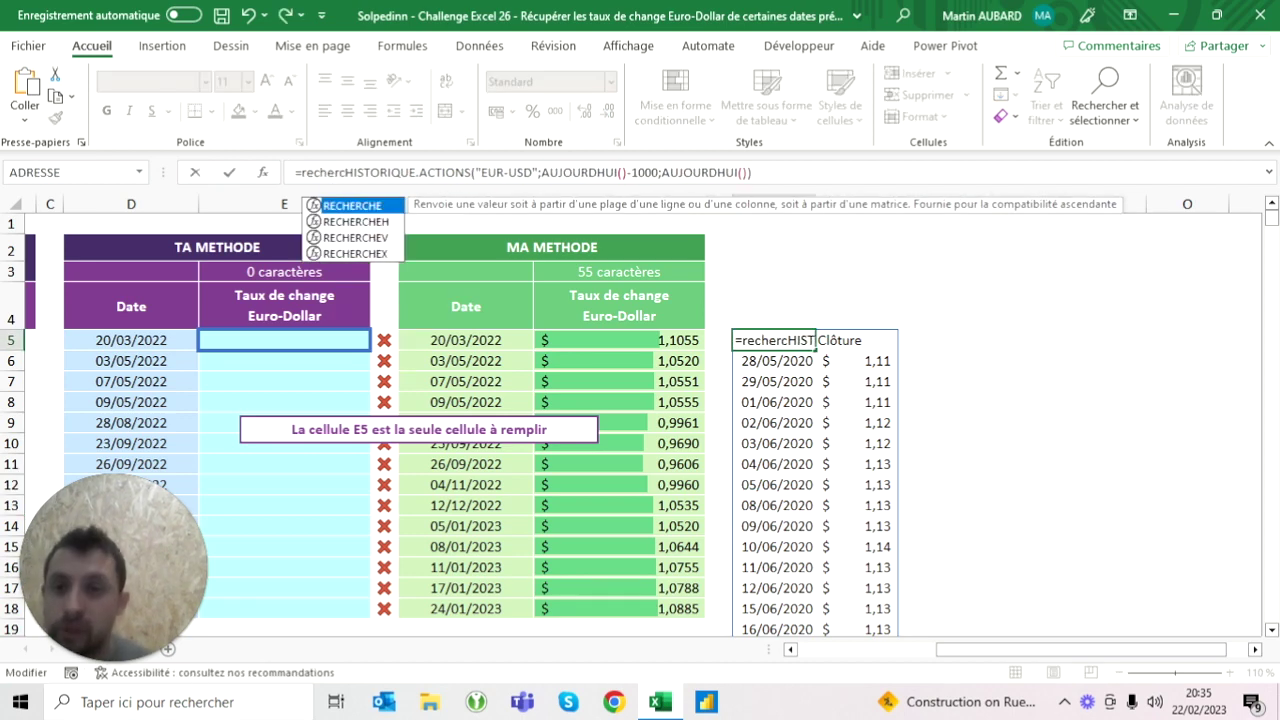
type("v(")
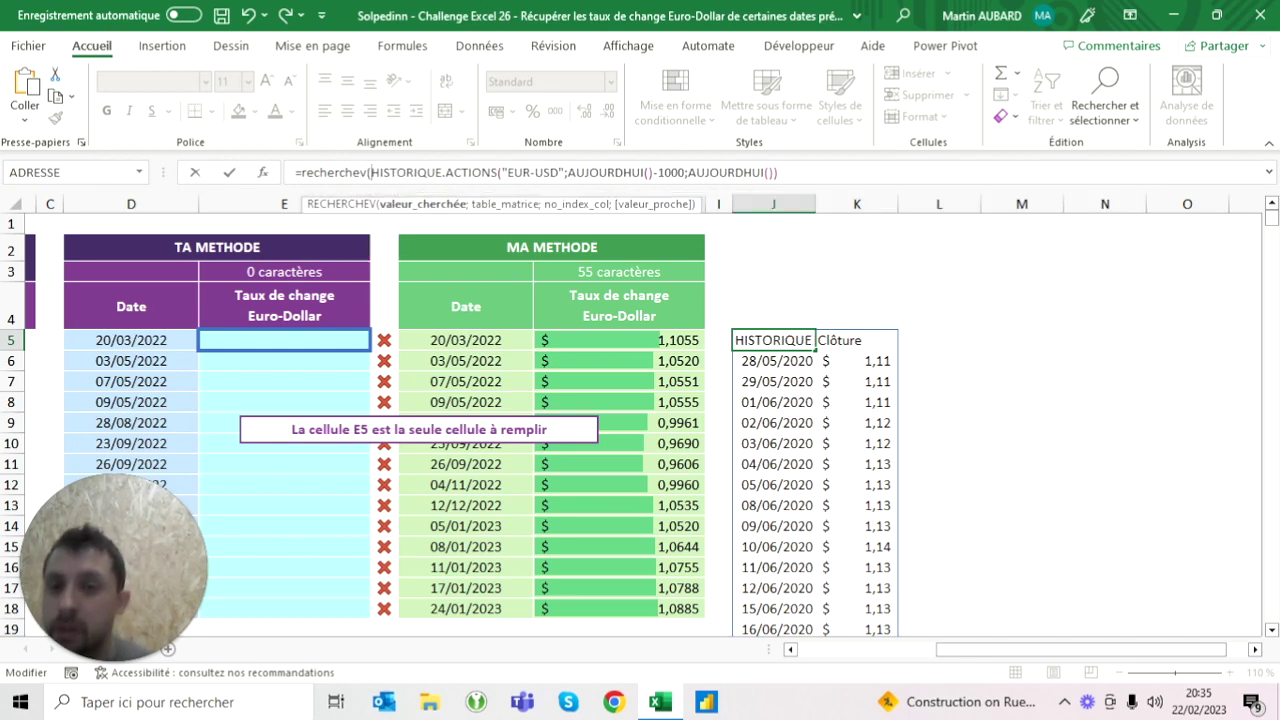
left_click(131, 340)
type(";")
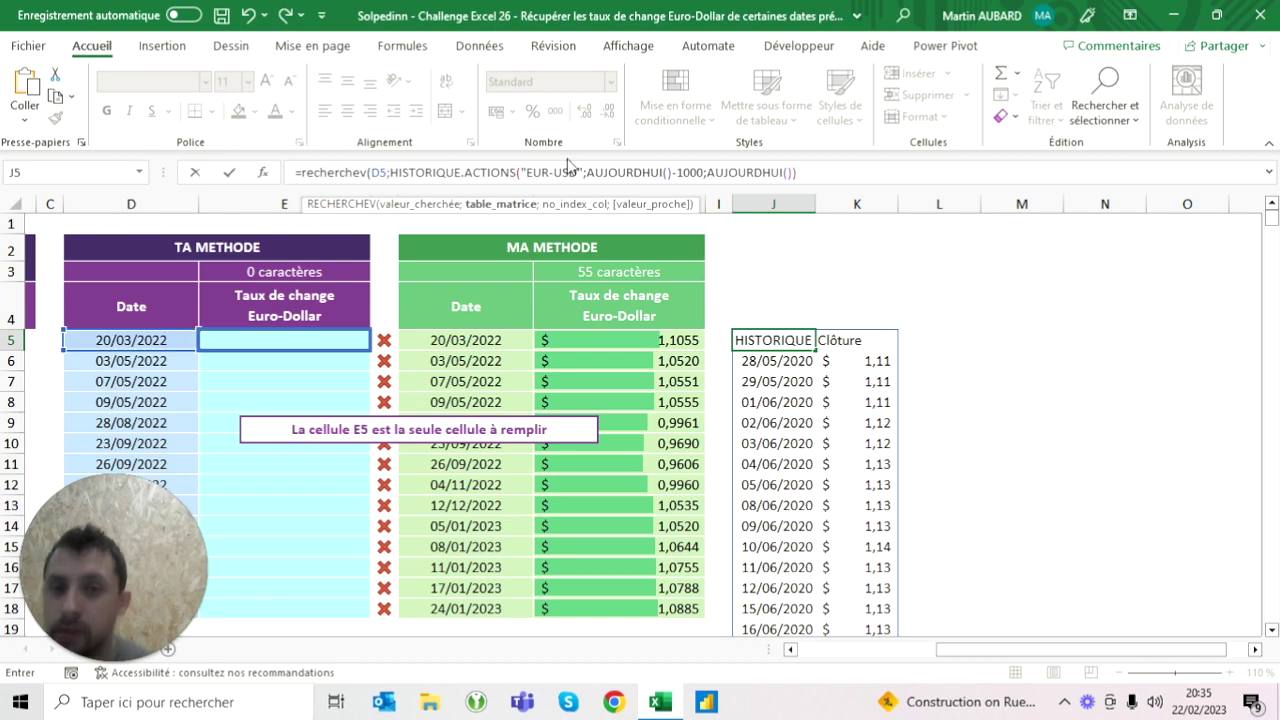
type(";")
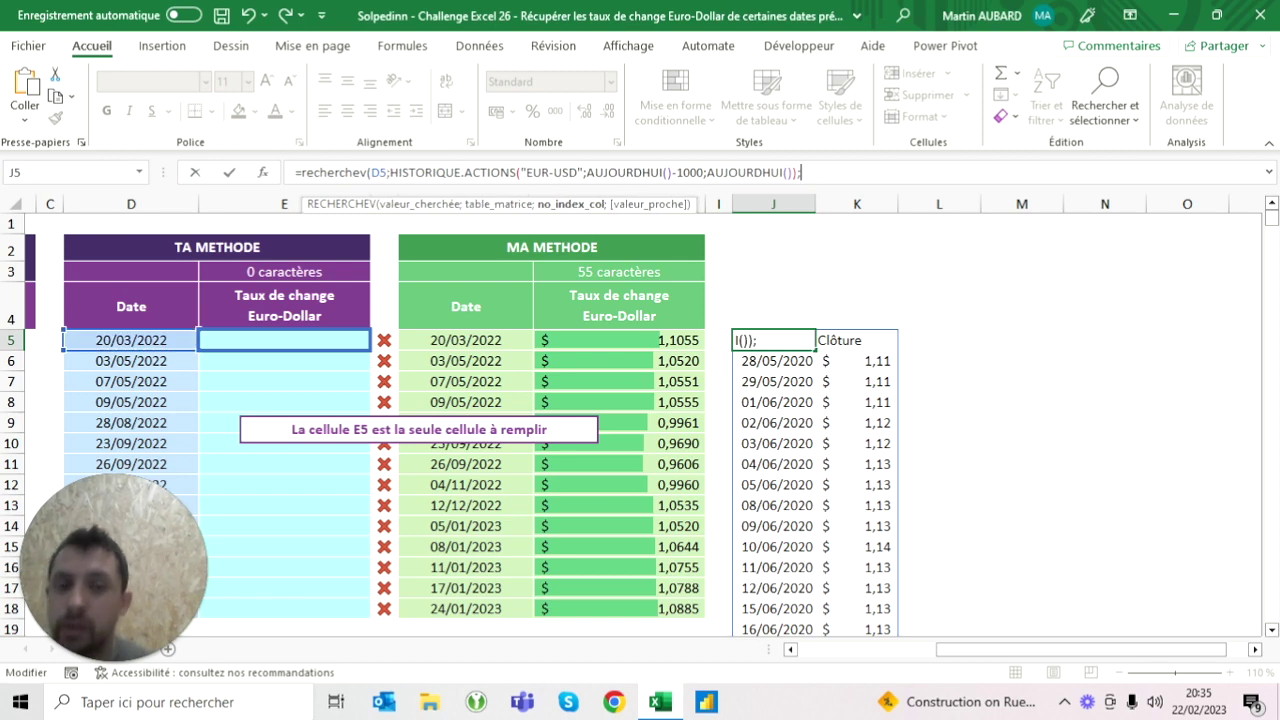
type("2)")
key("ctrl+Return")
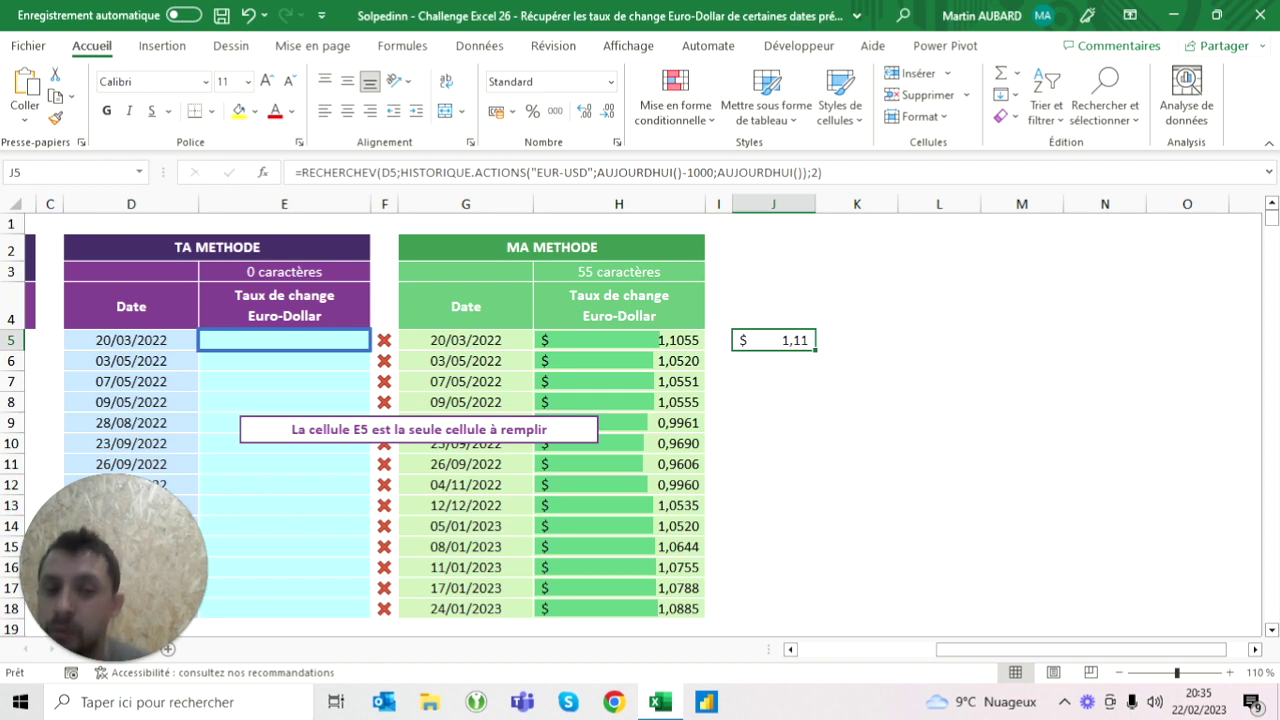
left_click(247, 15)
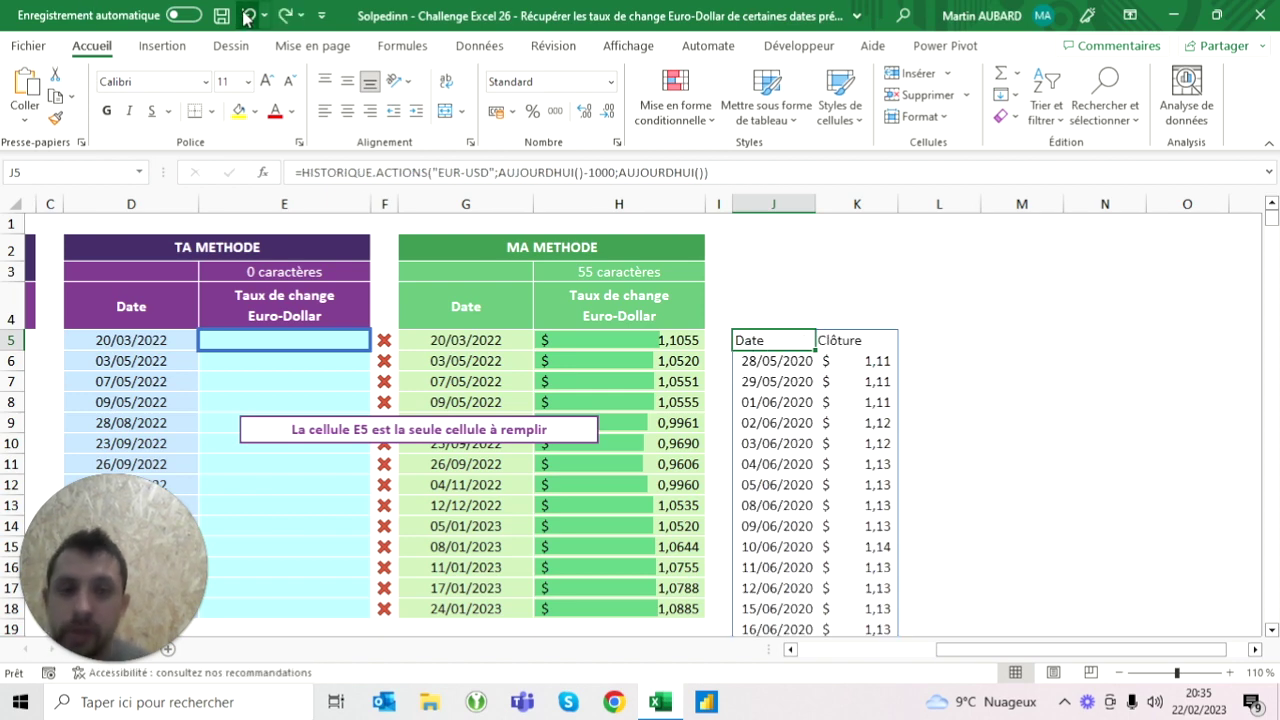
- Compare the history's 18/03/2022 and 21/03/2022 entries, confirming the 18/03/2022 close is 1,11
left_click(131, 340)
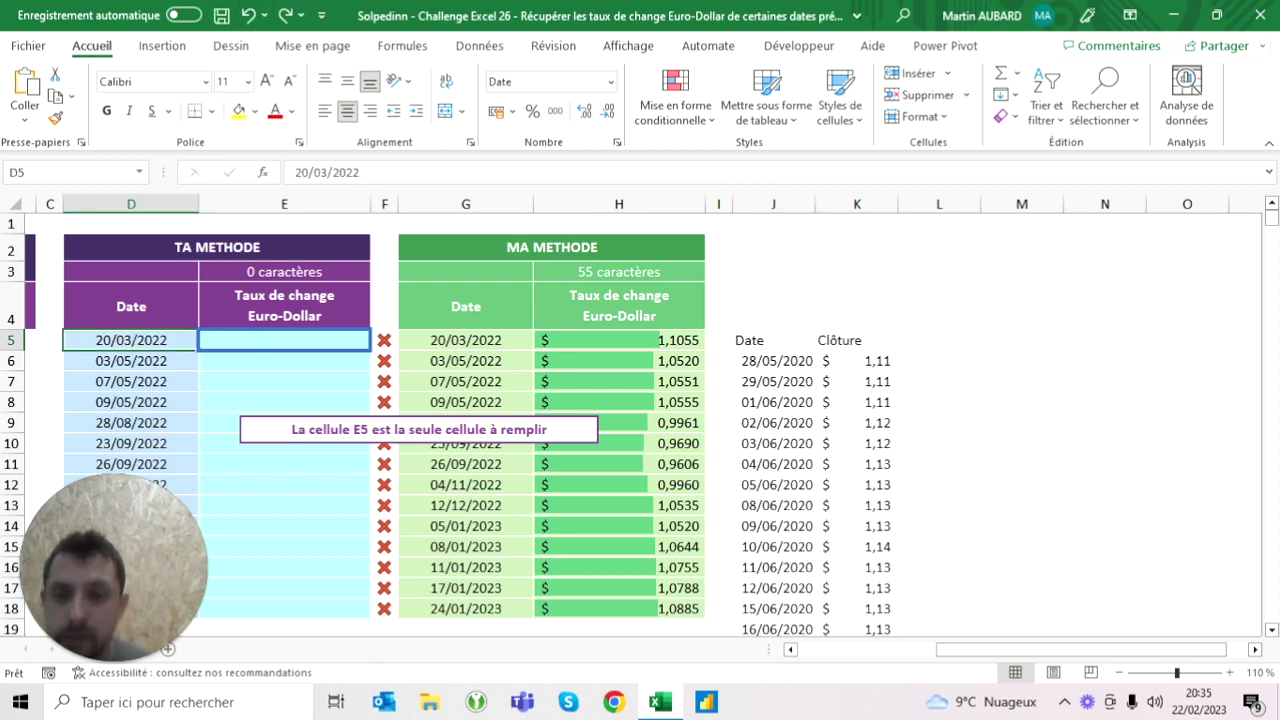
scroll(640, 420, "down", 20)
scroll(640, 420, "down", 20)
left_click(779, 319)
left_click(779, 340)
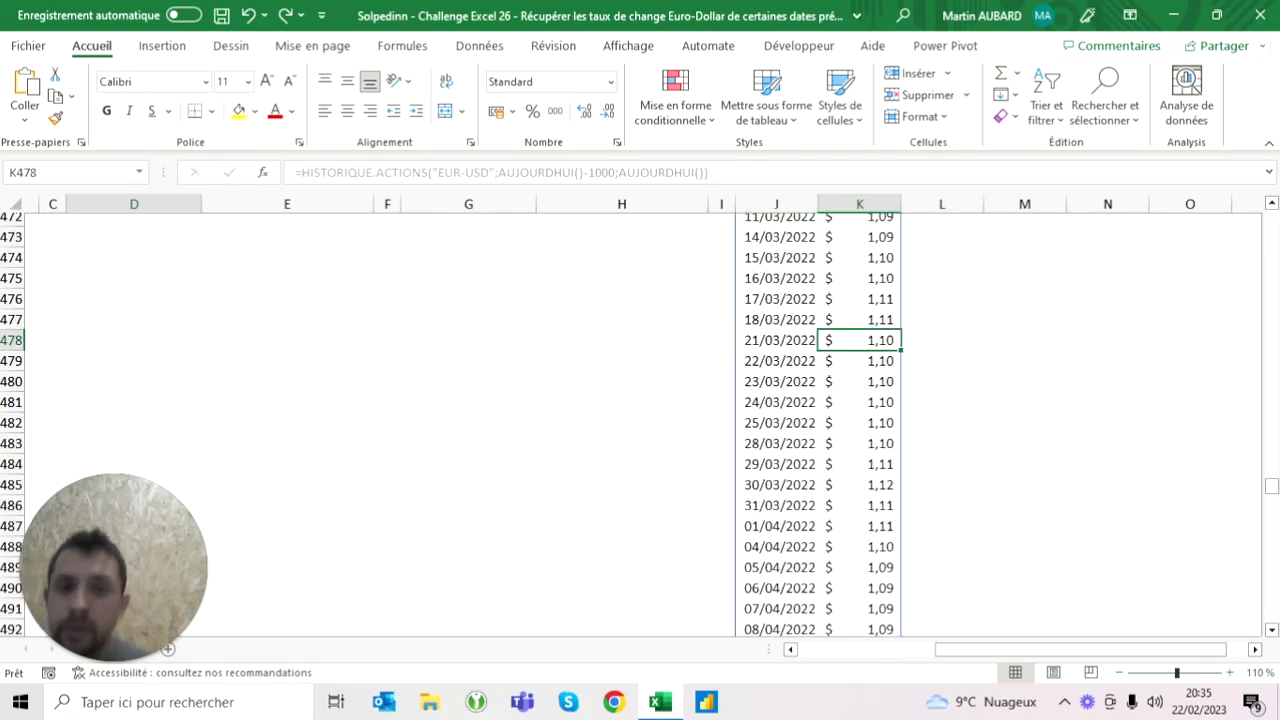
left_click(779, 319)
left_click(779, 340)
left_click(779, 319)
left_click(779, 340)
left_click(779, 319)
left_click(860, 319)
left_click(779, 319)
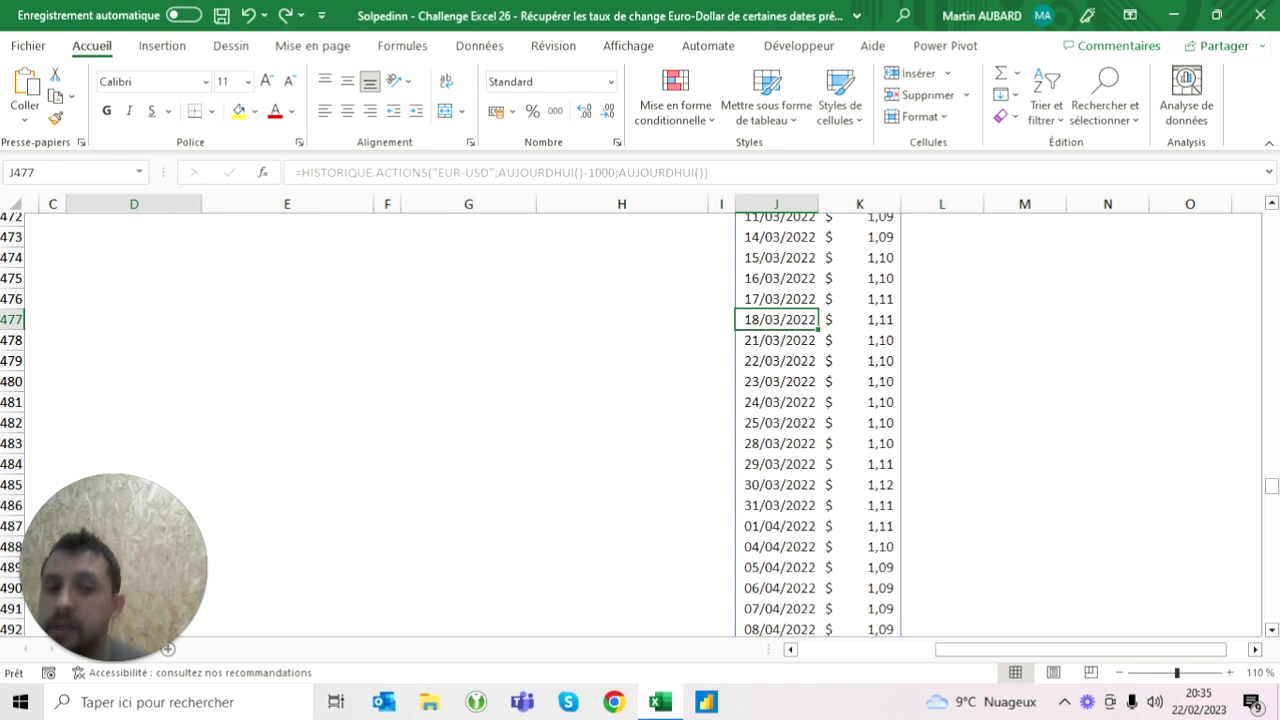
left_click(860, 319)
- Return to the top of the history, redo the J5 lookup formula, and begin editing its lookup value
key("Left")
key("ctrl+Up")
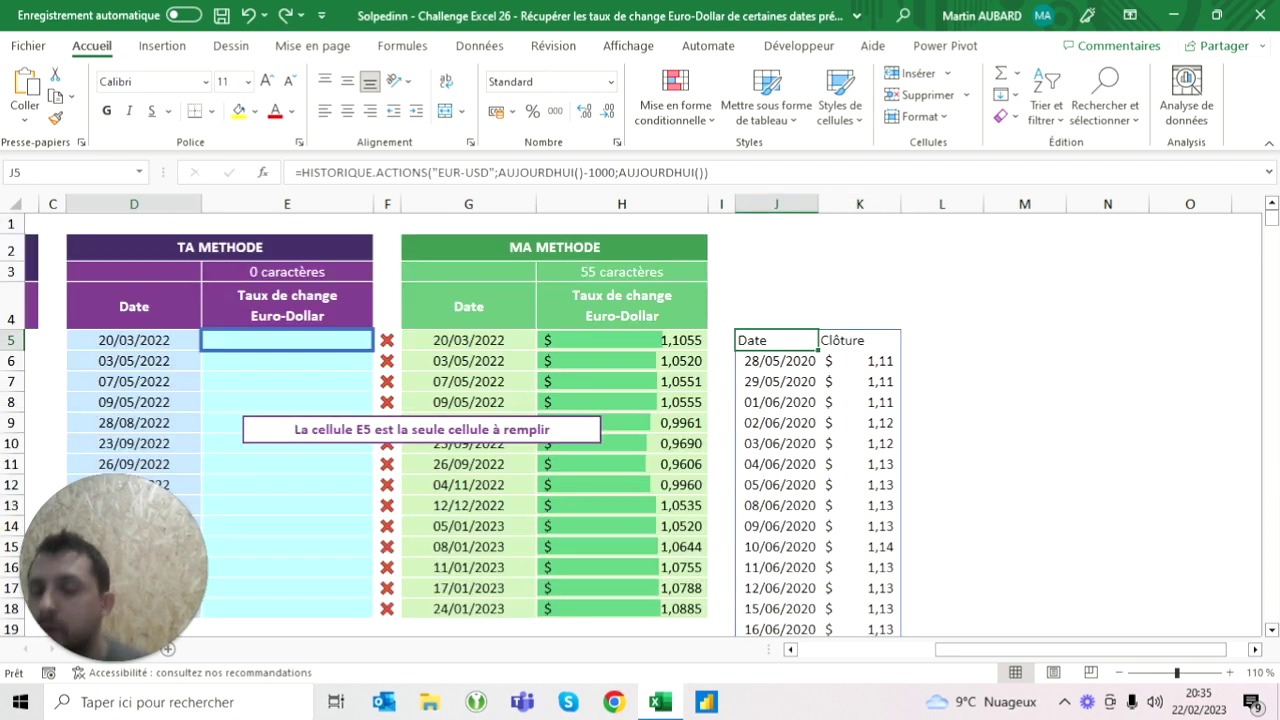
key("ctrl+y")
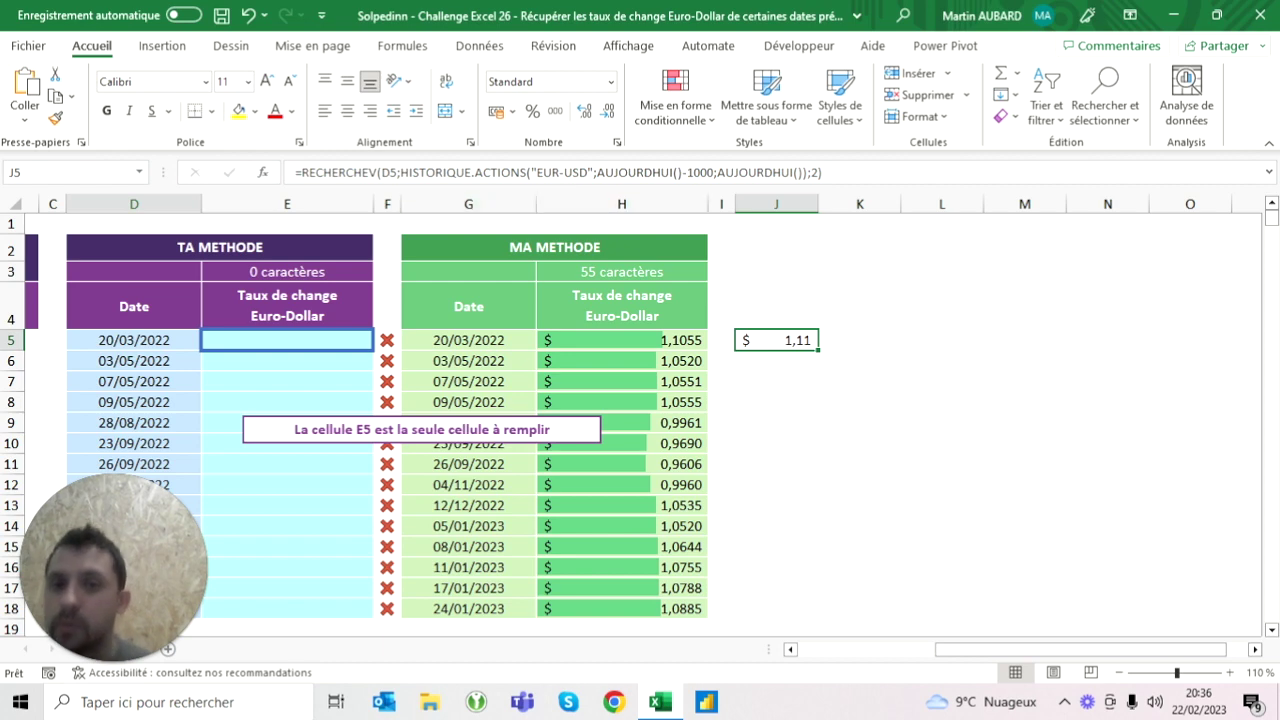
left_click(398, 172)
- Replace the lookup value D5 with D5:D18 so J5:J18 show every date's rate
key("BackSpace")
key("BackSpace")
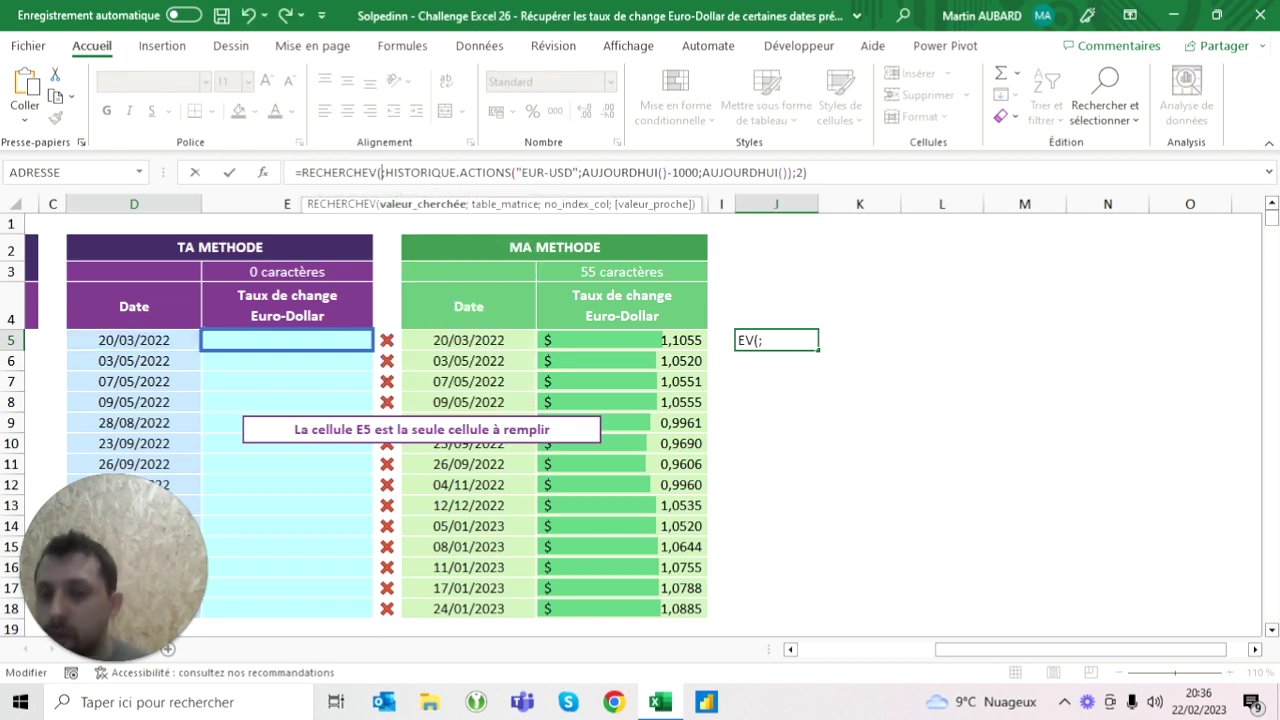
left_click_drag(134, 340, 150, 608)
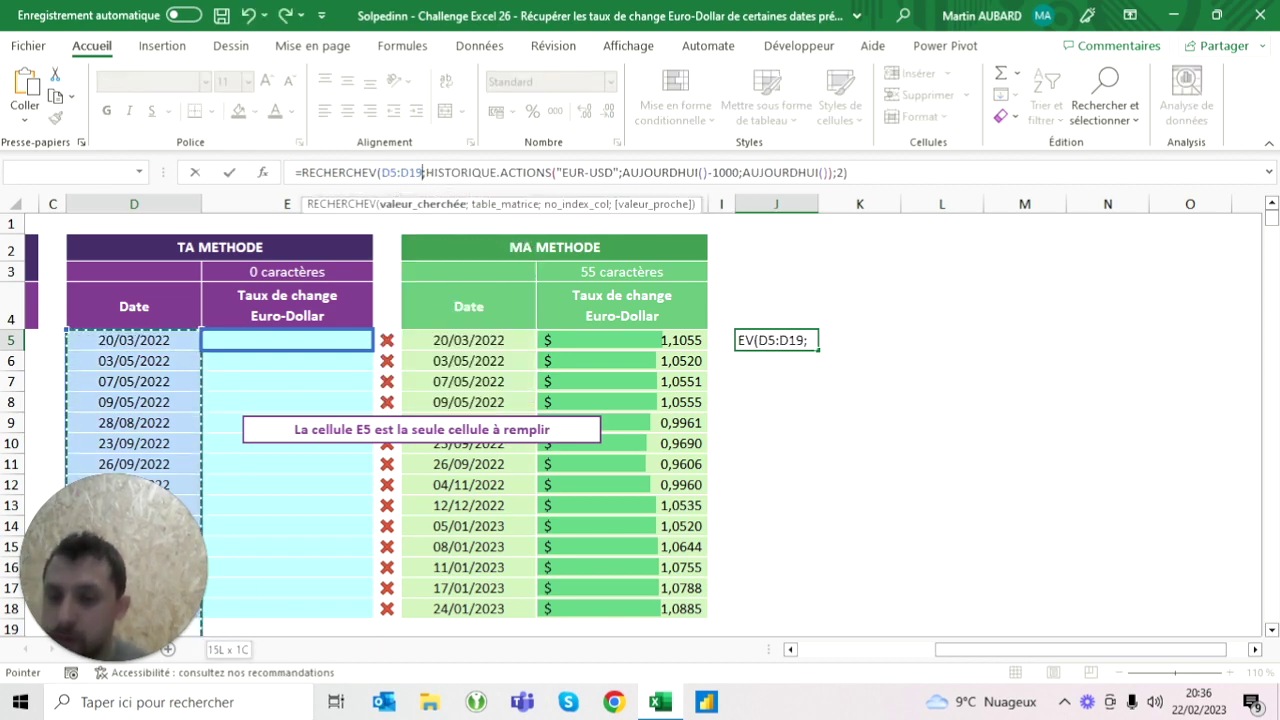
key("ctrl+Return")
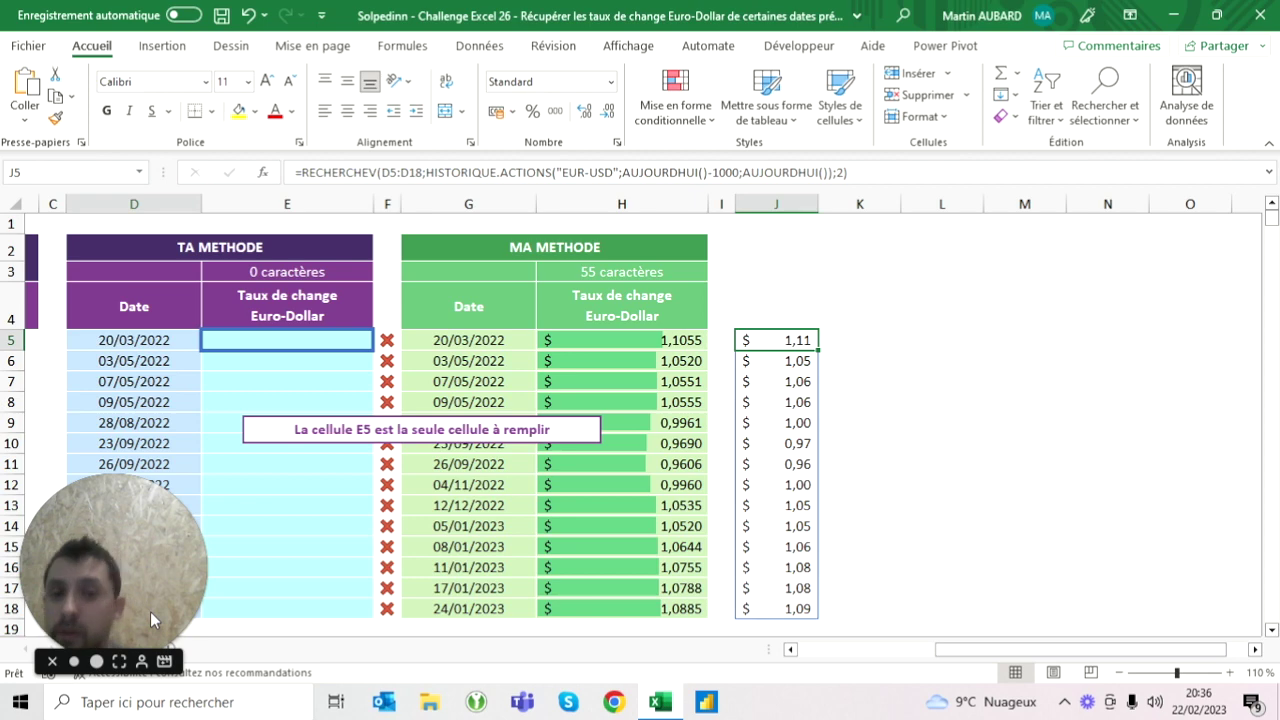
- Copy the J5 lookup formula text from the formula bar and move to E5
double_click(488, 172)
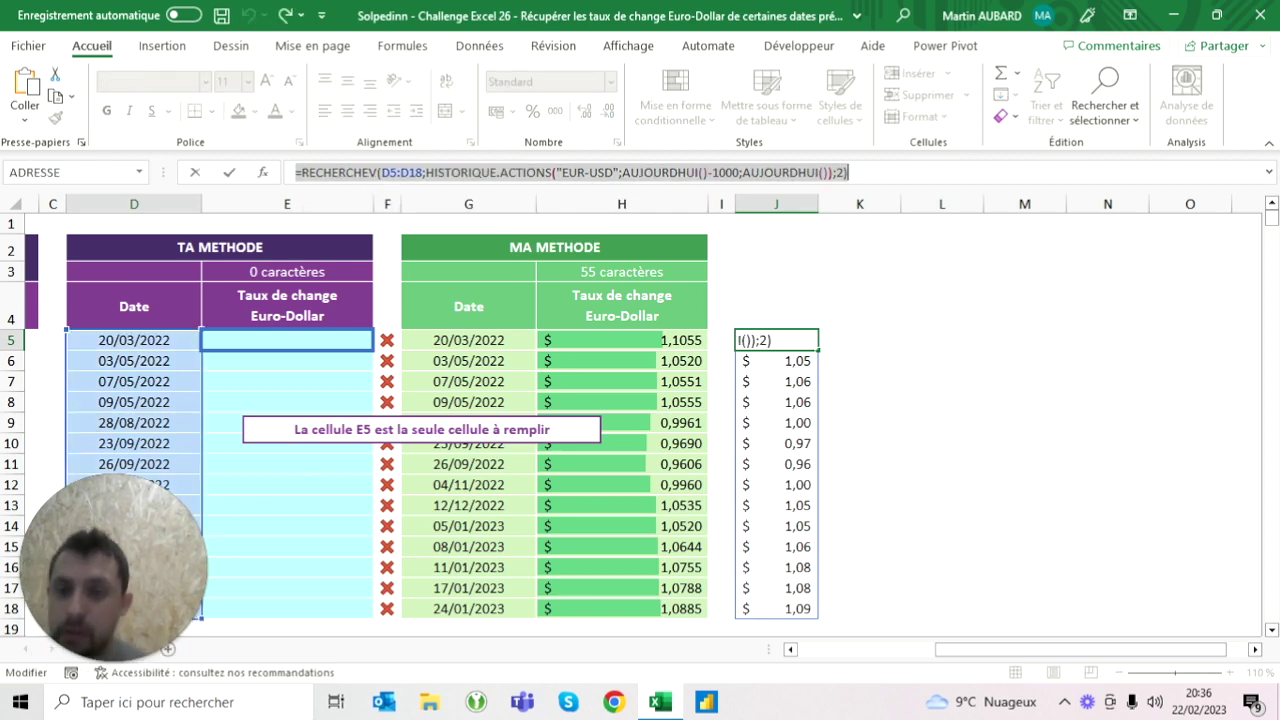
key("Return")
left_click(287, 305)
left_click(287, 340)
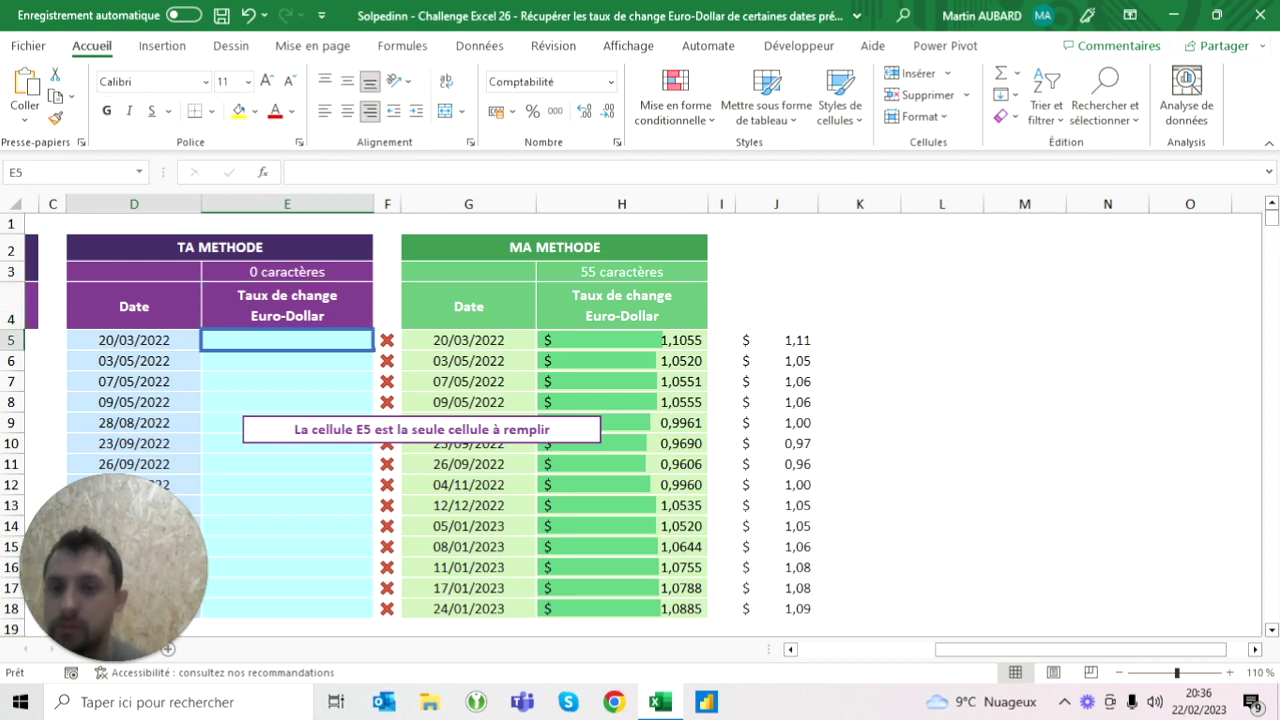
- Paste the lookup formula into E5, returning rates 1,1055 to 1,0885, all ticked
type("=RECHERCHEV(D5:D18;HISTORIQUE.ACTIONS(\"EUR-USD\";AUJOURDHUI()-1000;AUJOURDHUI());2)")
key("Return")
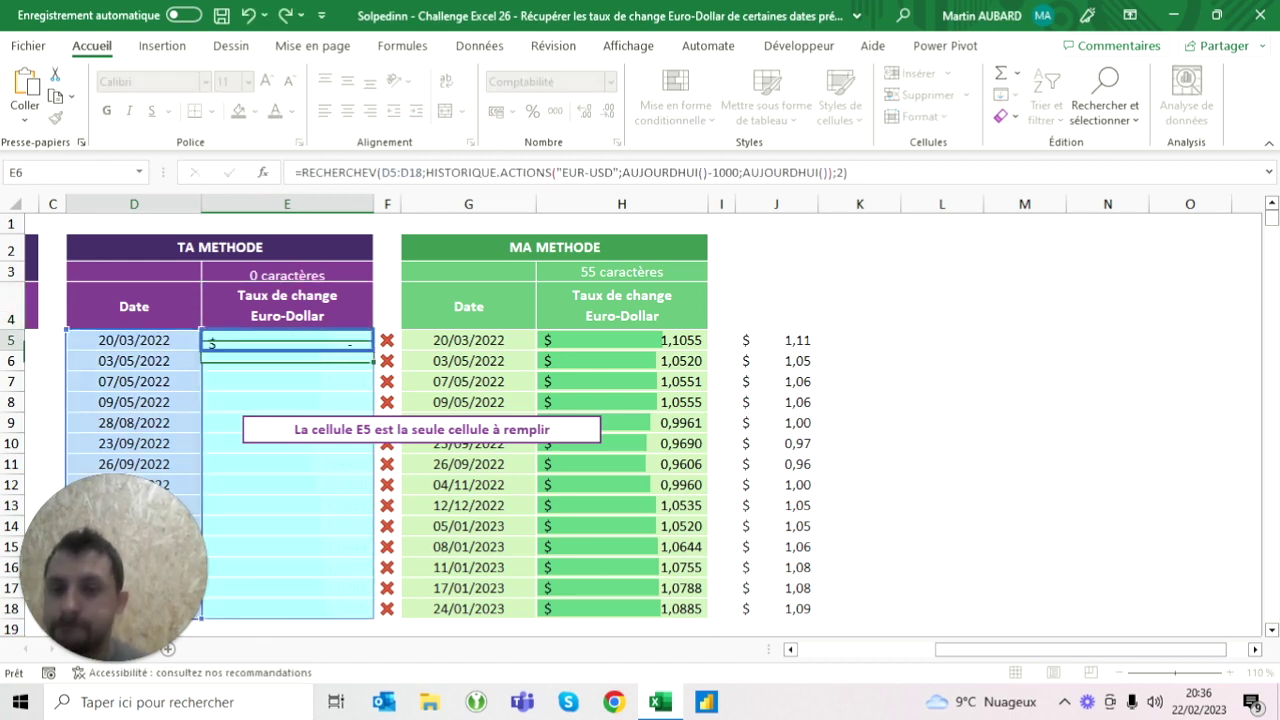
left_click(640, 340)
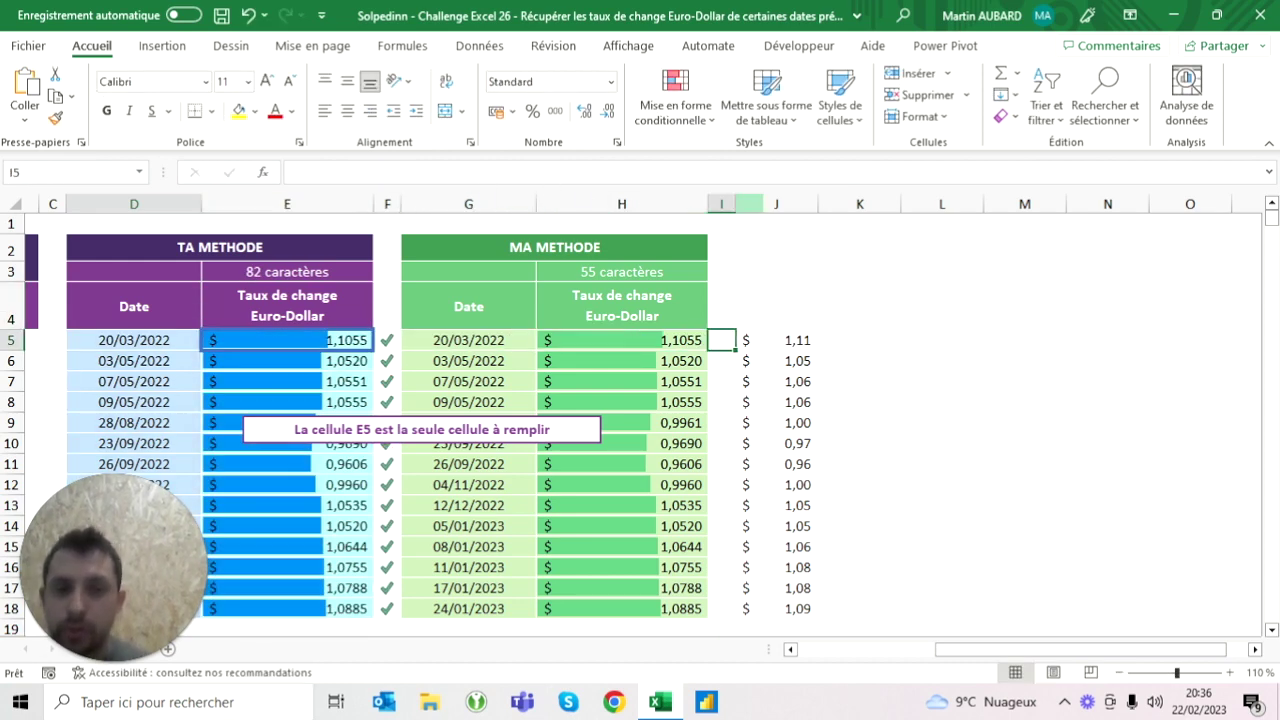
- Clear the test formulas from column J
left_click(776, 204)
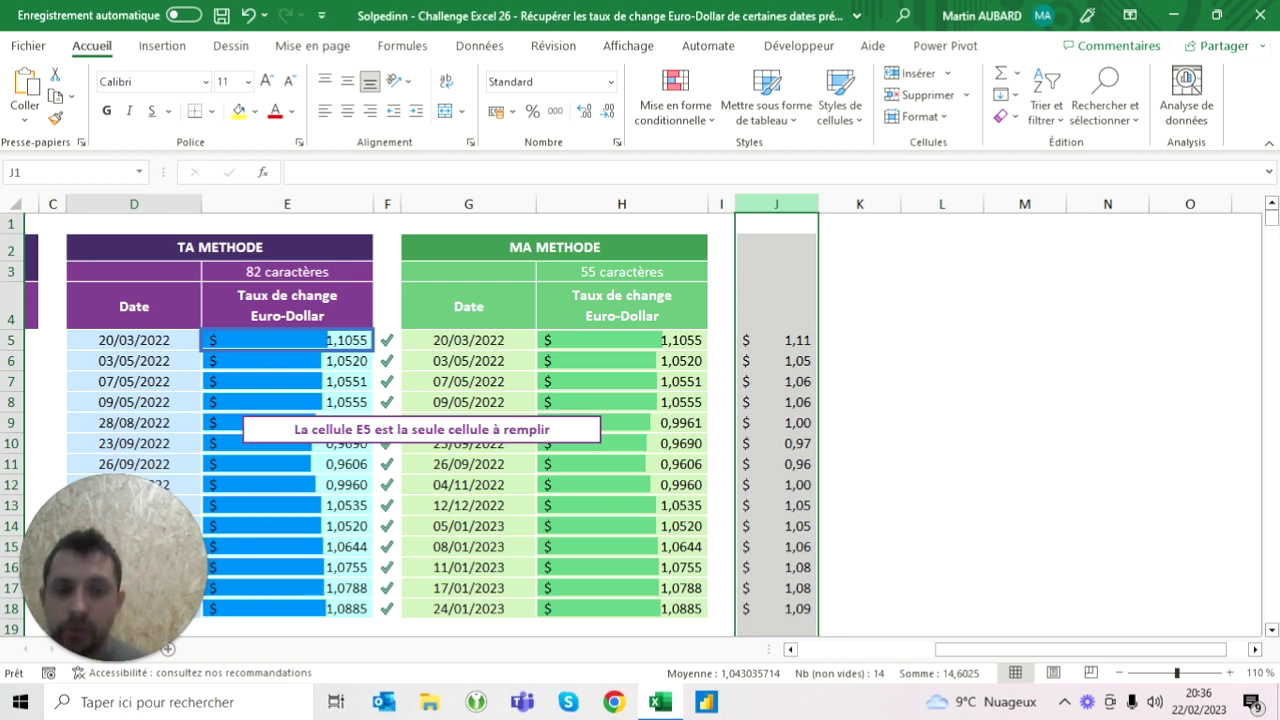
right_click(776, 204)
left_click(850, 437)
key("Delete")
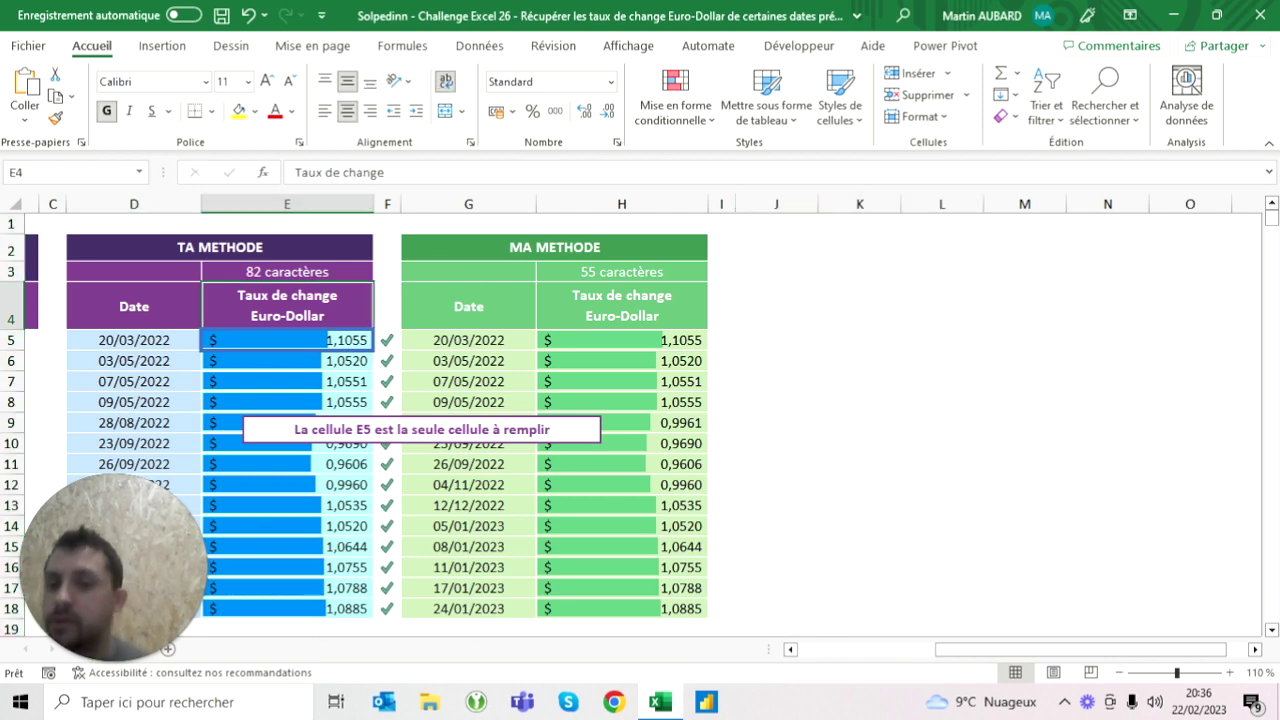
left_click(287, 340)
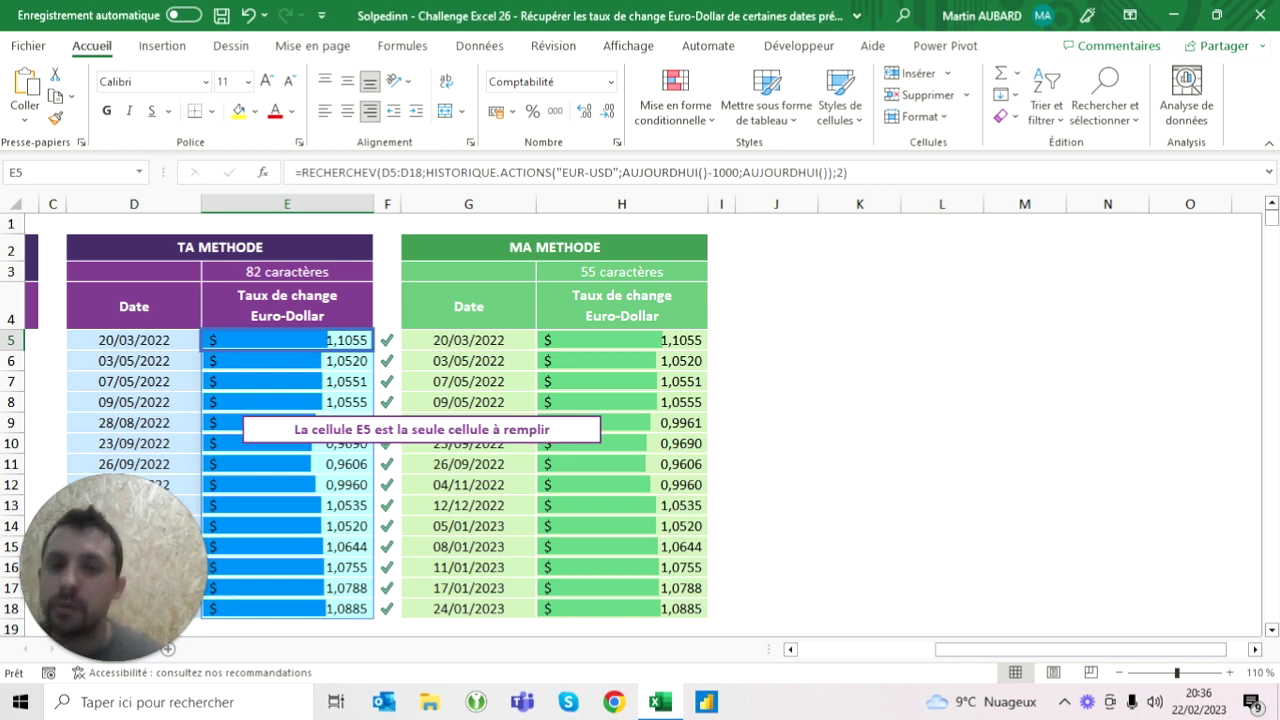
- Replace E5's date bounds with 1000 and 99999: =RECHERCHEV(D5:D18;HISTORIQUE.ACTIONS("EUR-USD";1000;99999);2)
left_click(379, 172)
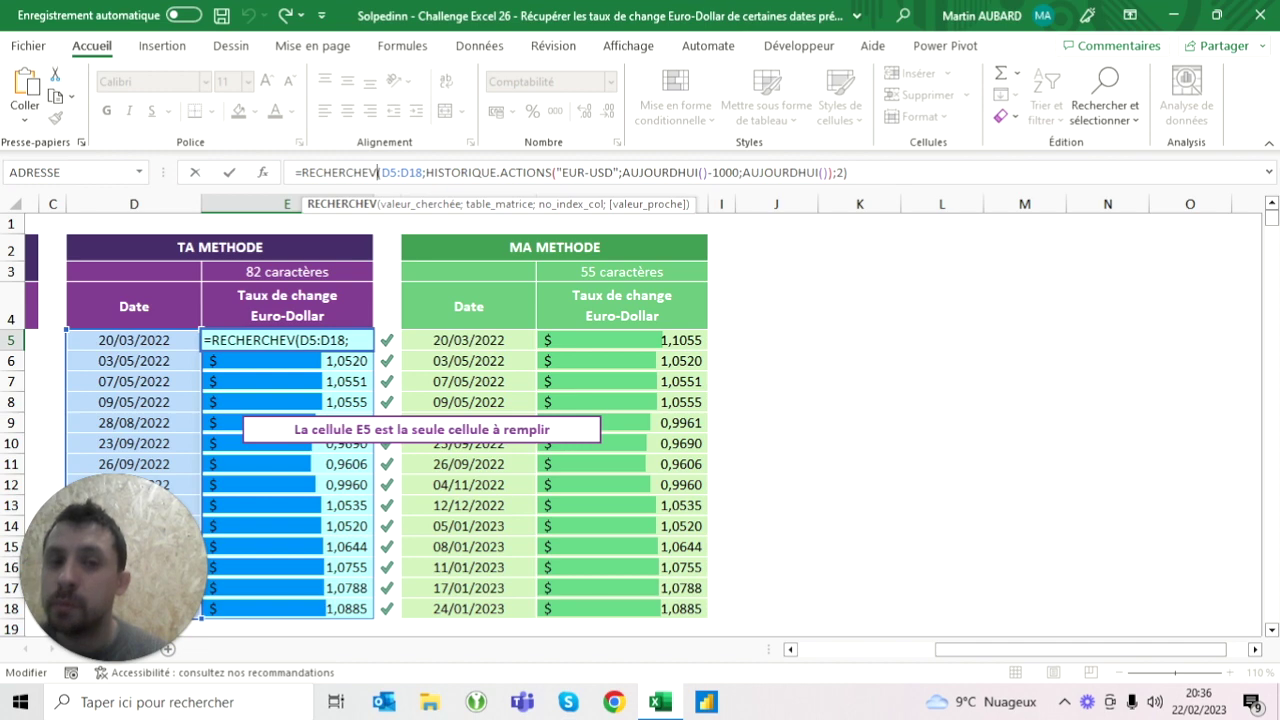
left_click_drag(740, 172, 622, 172)
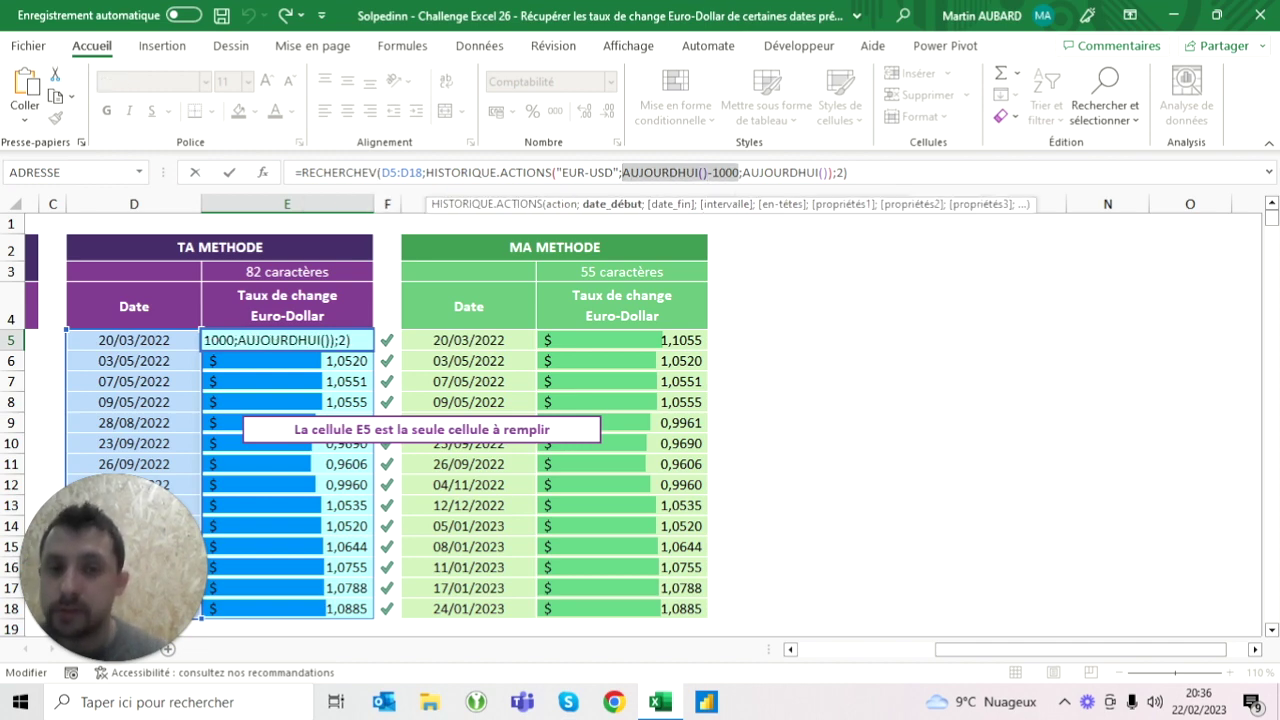
type("1000")
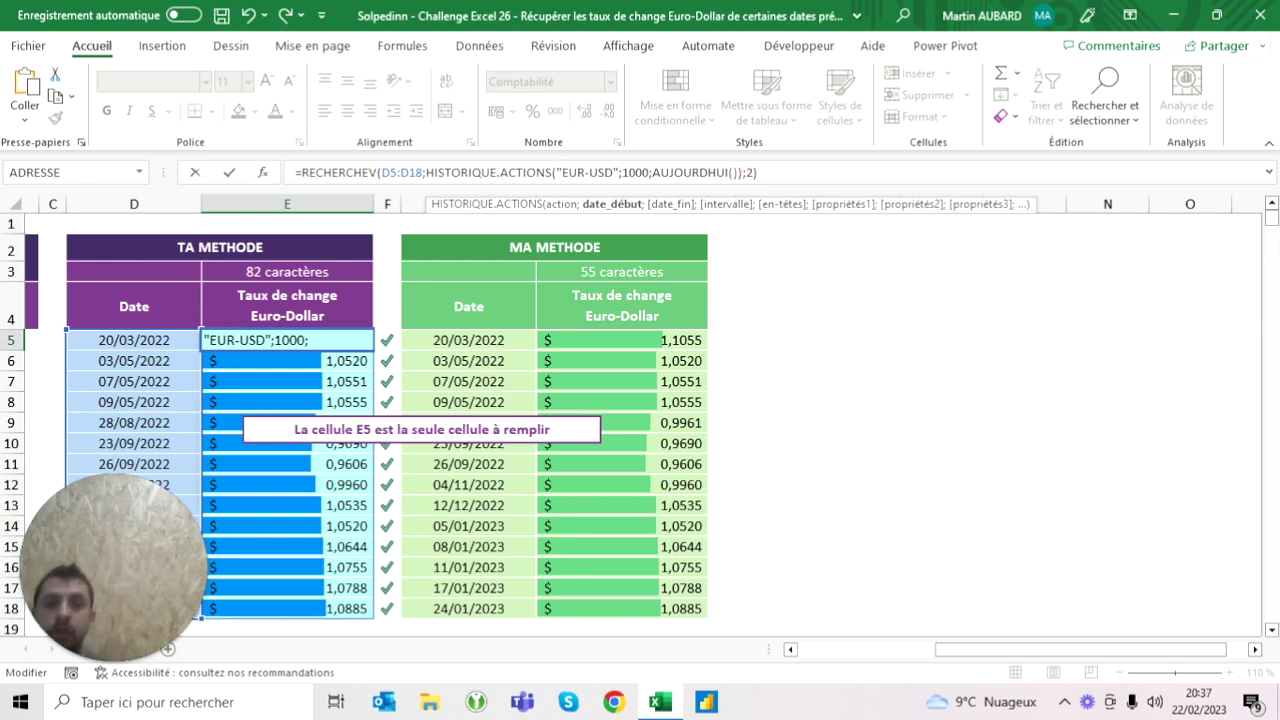
key("Delete")
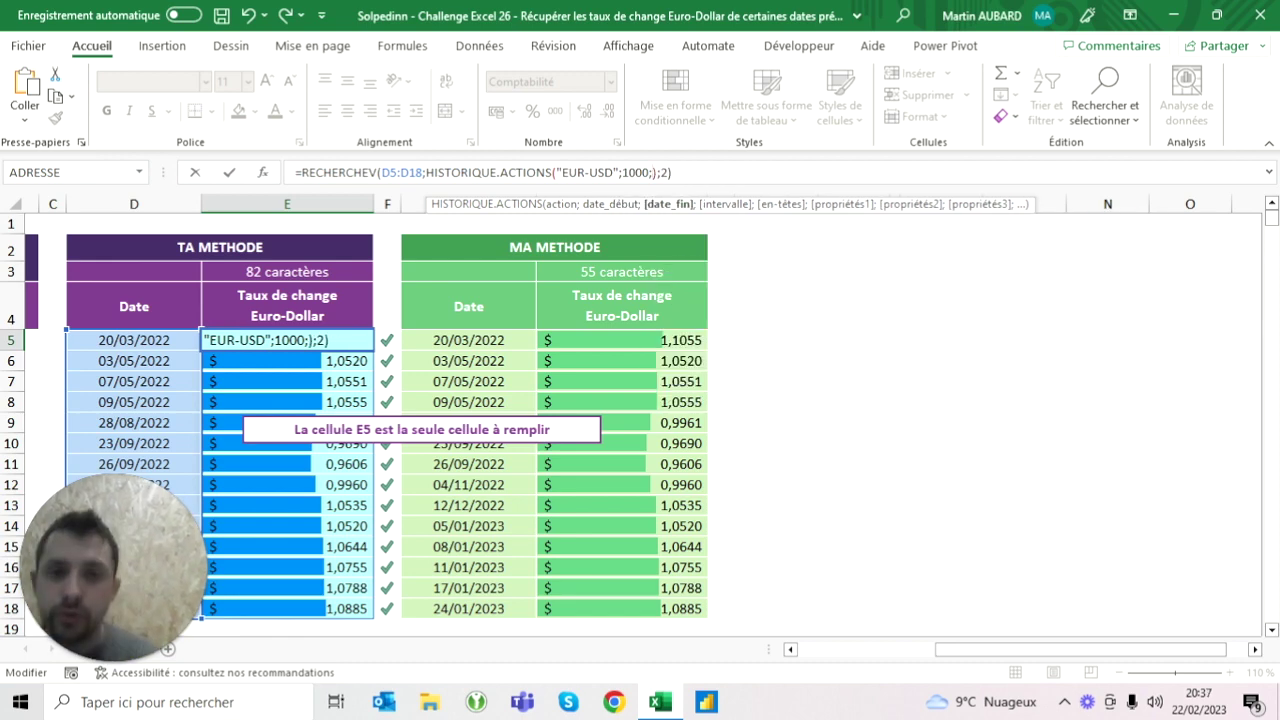
type("99999")
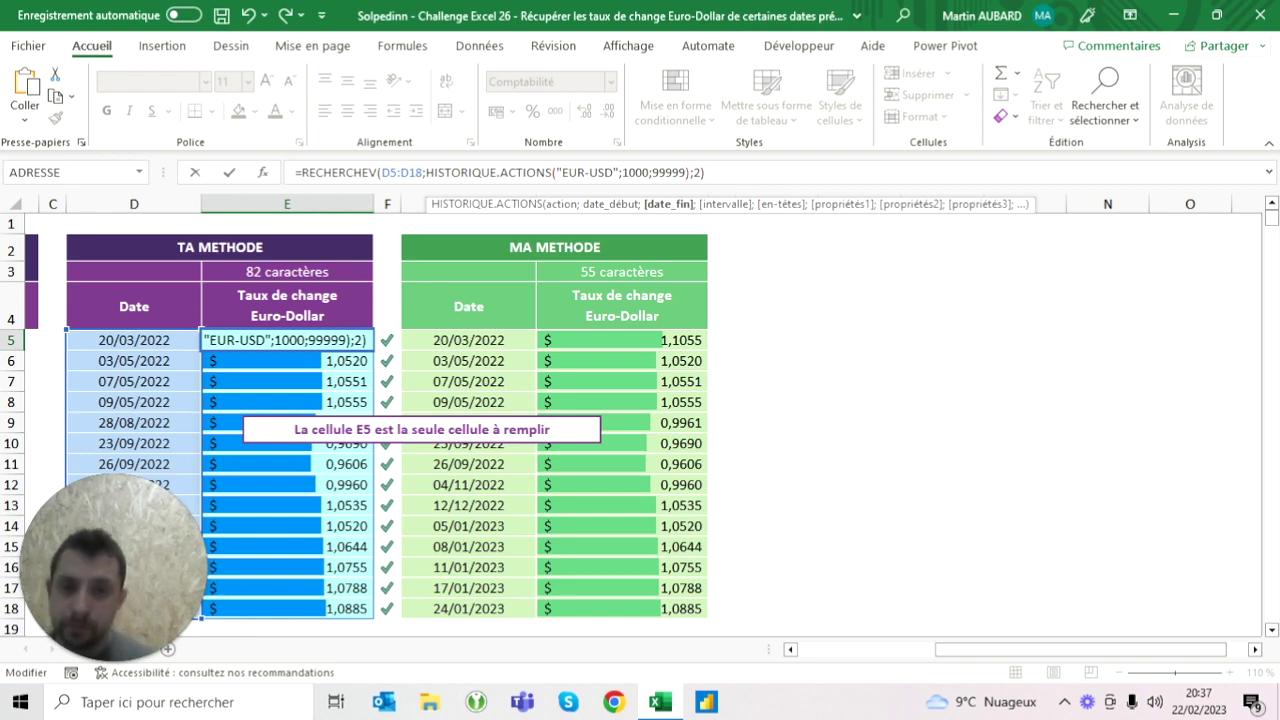
key("ctrl+Return")
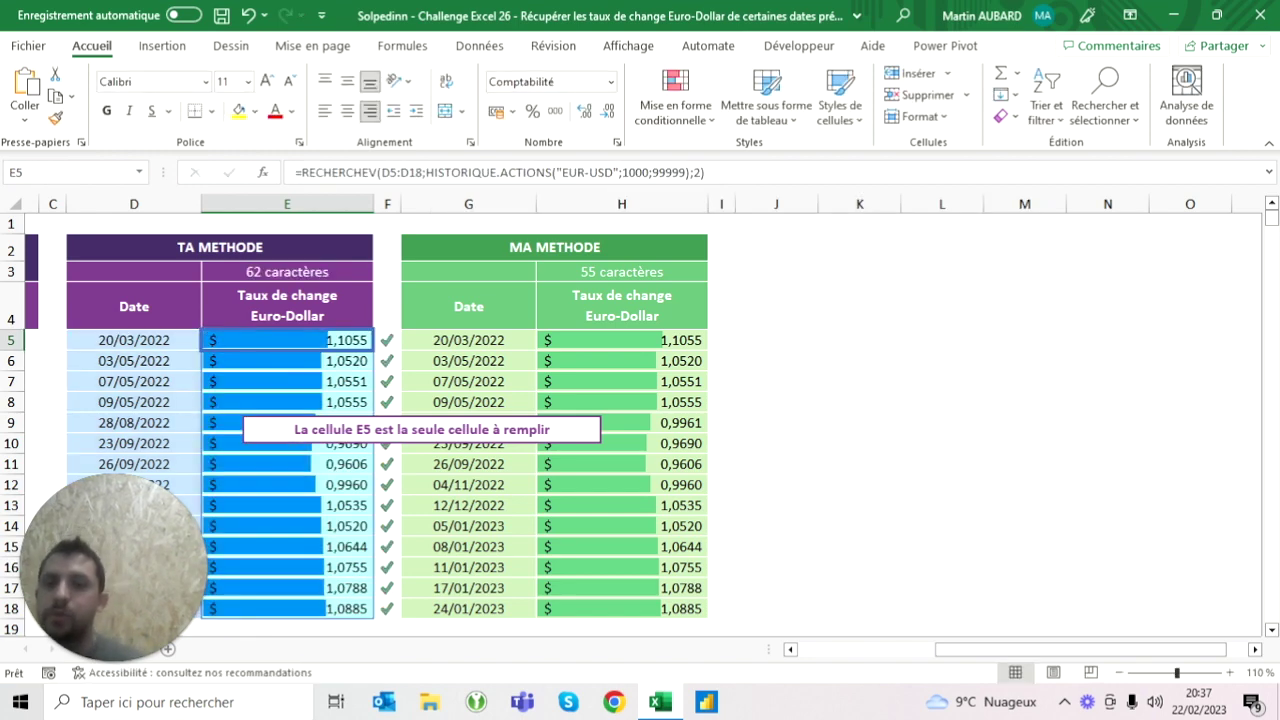
left_click(248, 15)
left_click(248, 15)
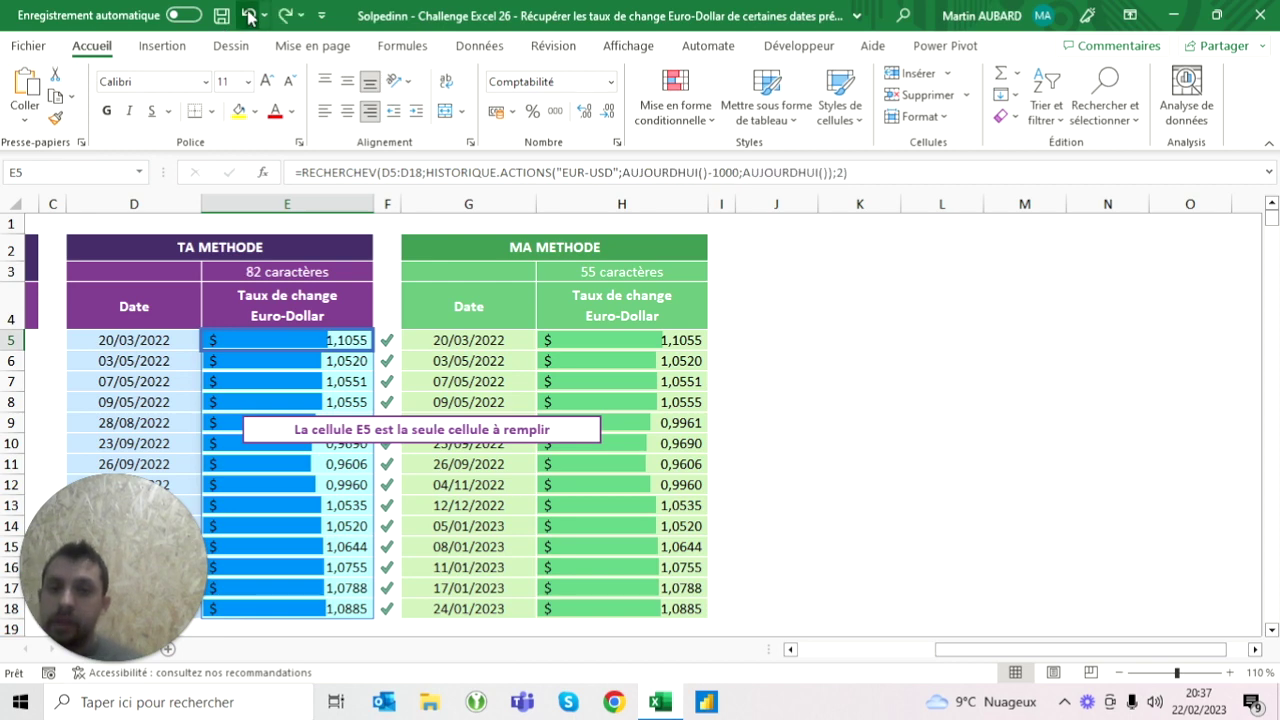
left_click(286, 15)
left_click(286, 15)
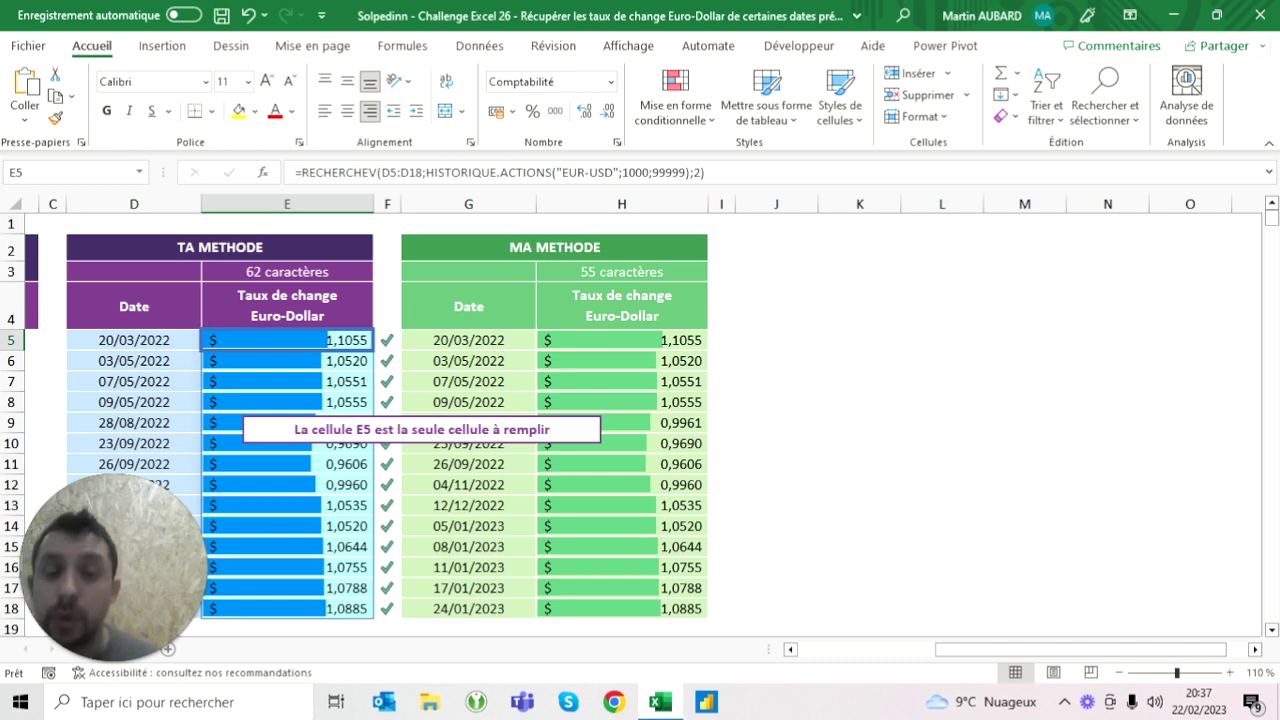
left_click(363, 172)
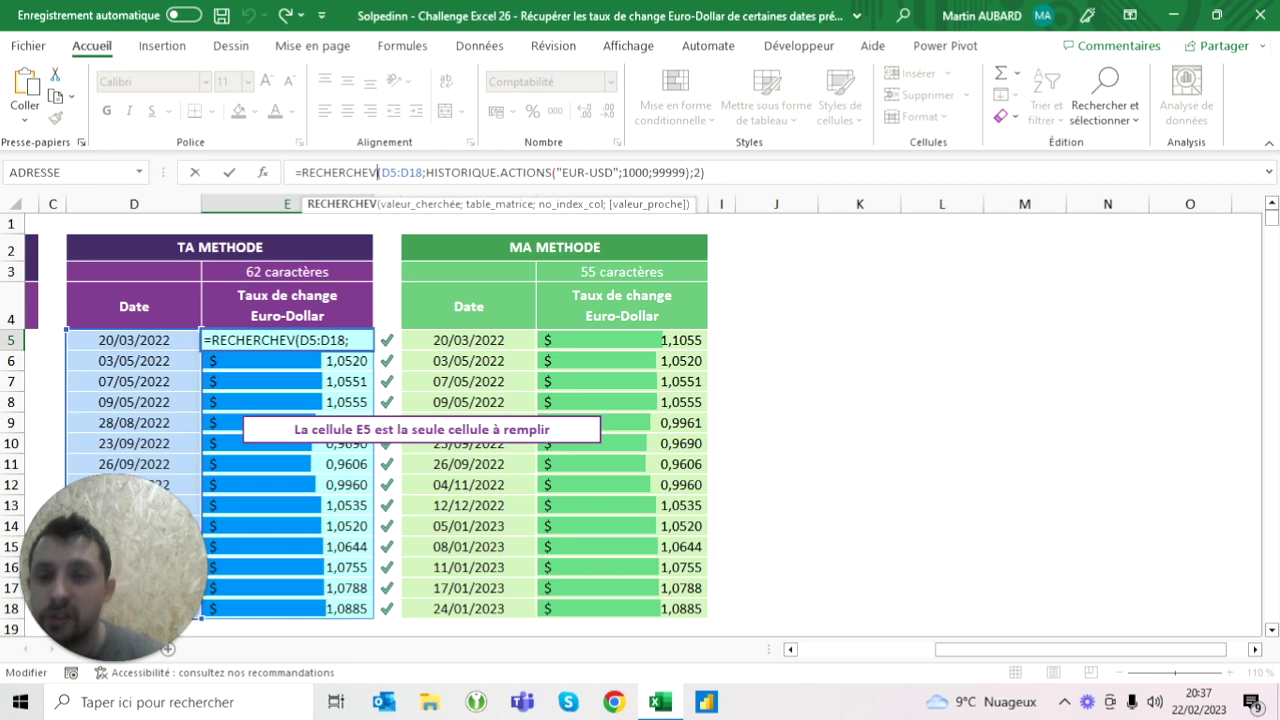
- Turn E5 into =RECHERCHE(D5:D18;HISTORIQUE.ACTIONS("EUR-USD";1000;99999)), dropping the V and the ;2 argument
key("BackSpace")
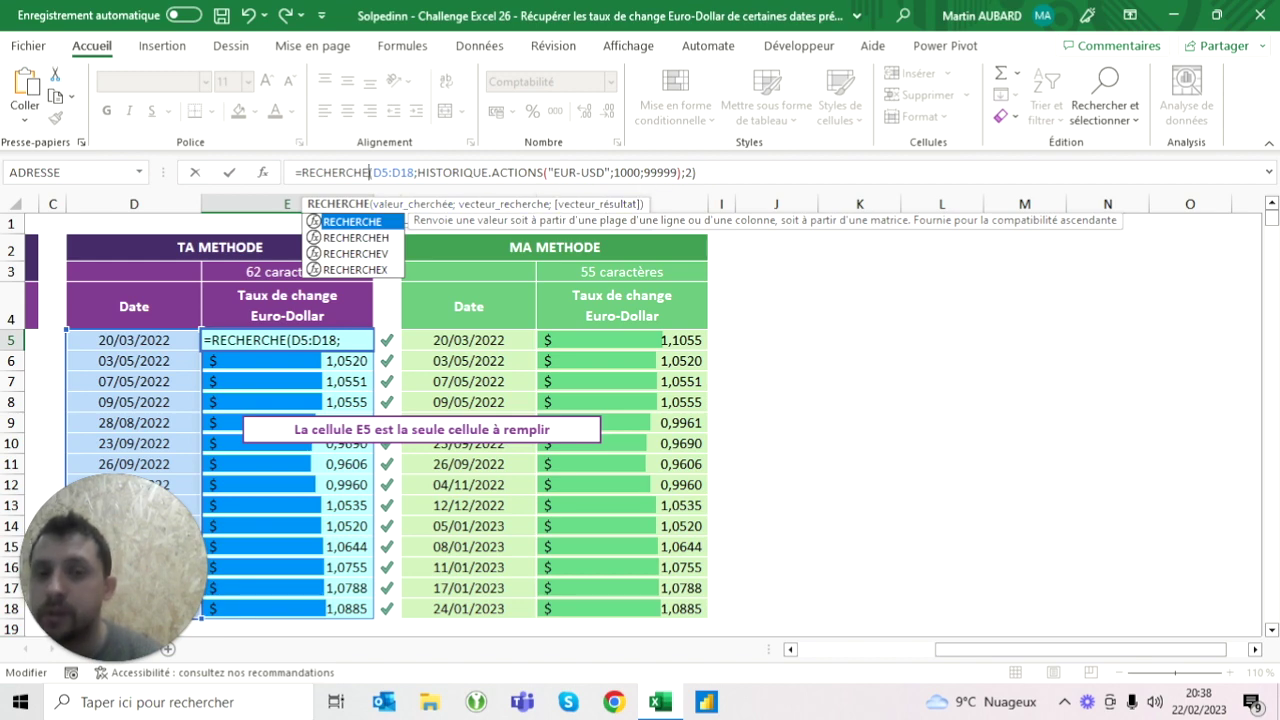
left_click(697, 172)
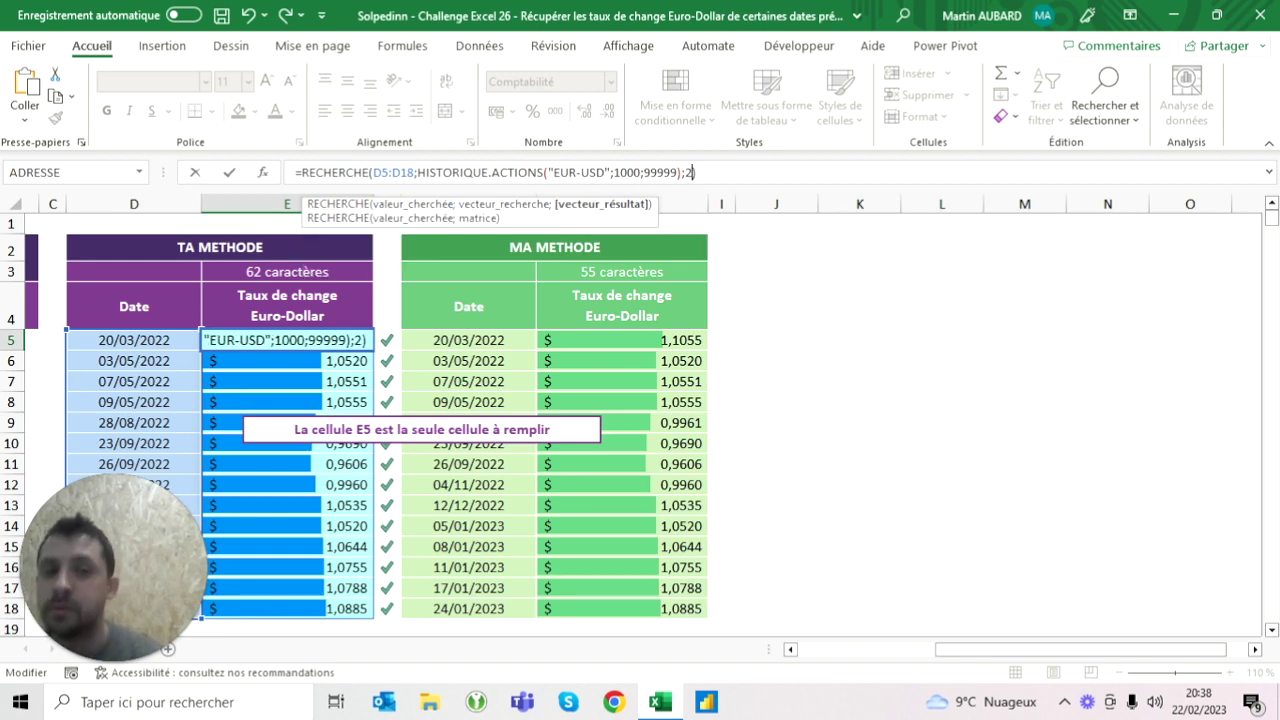
key("BackSpace")
key("BackSpace")
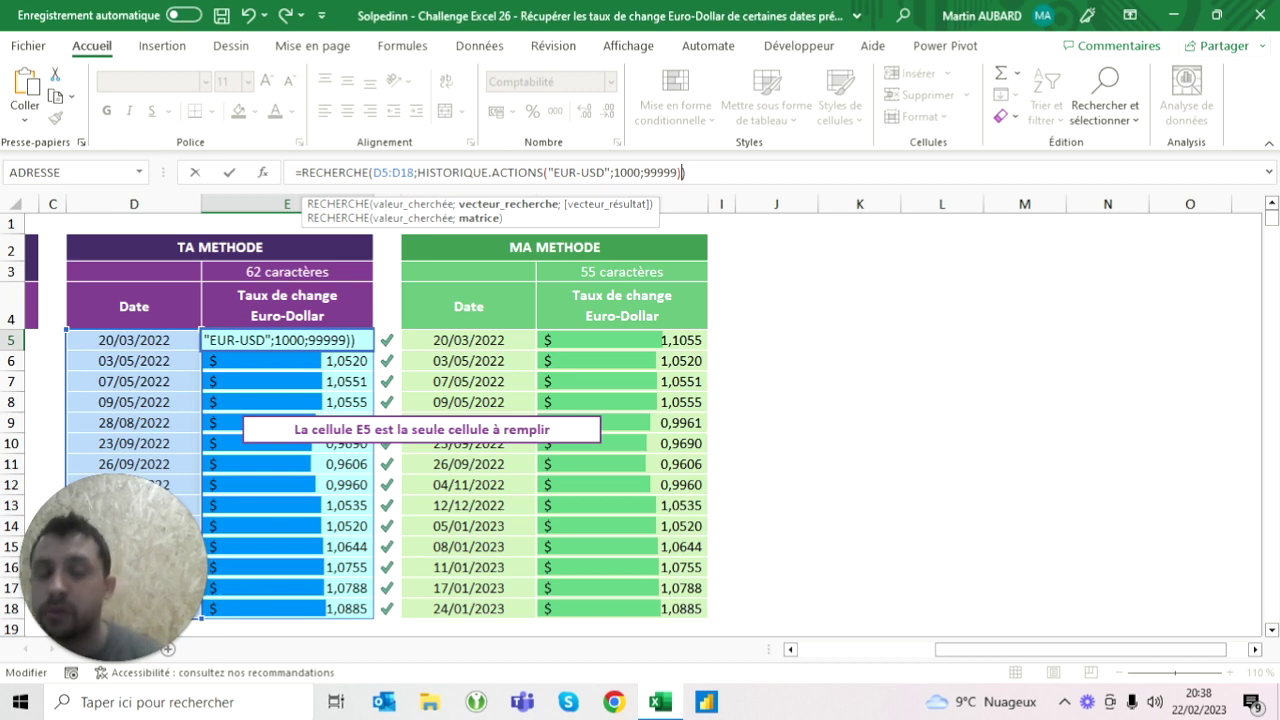
key("Return")
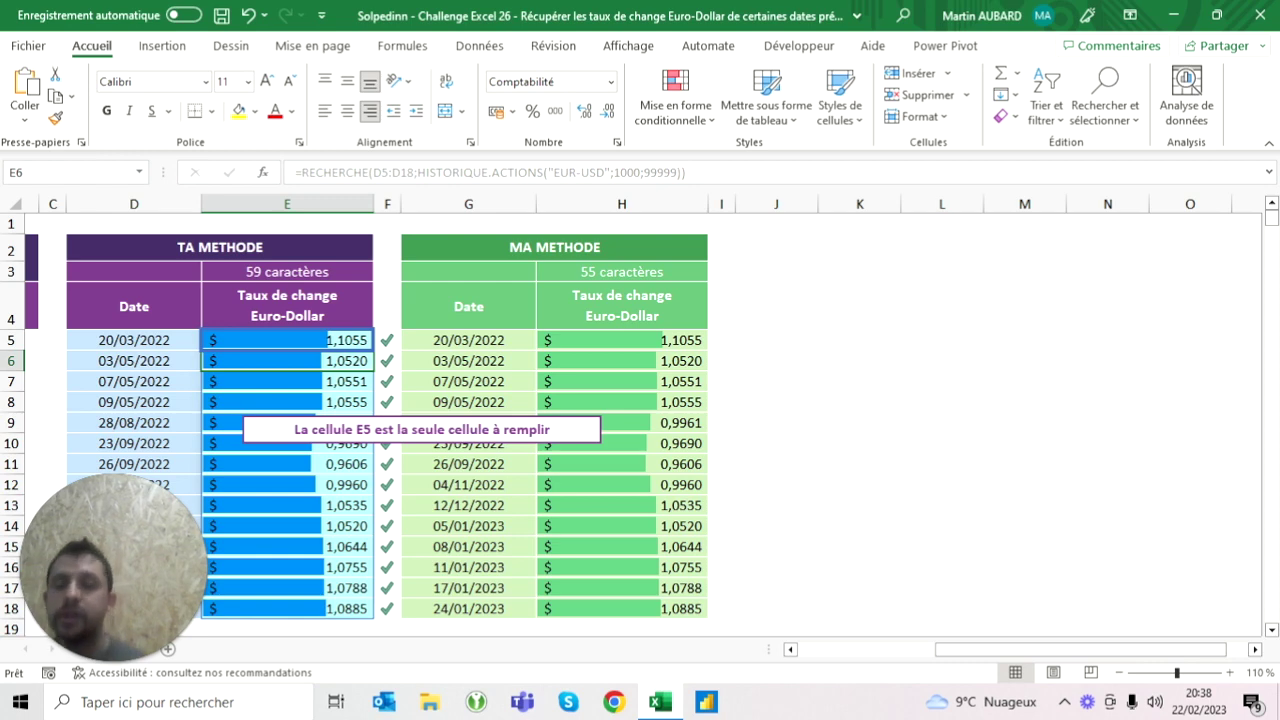
left_click(287, 340)
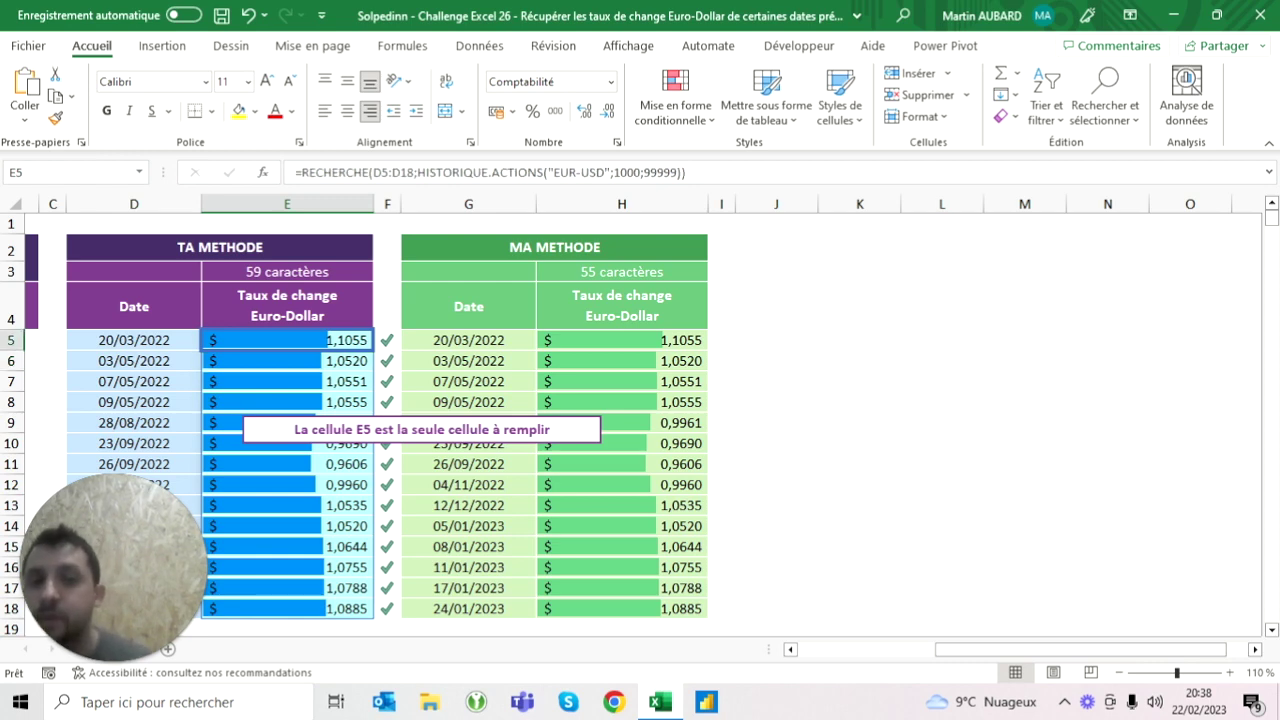
- Shorten the HISTORIQUE.ACTIONS start argument in E5 from 1000 to 100, then to 10
left_click(641, 172)
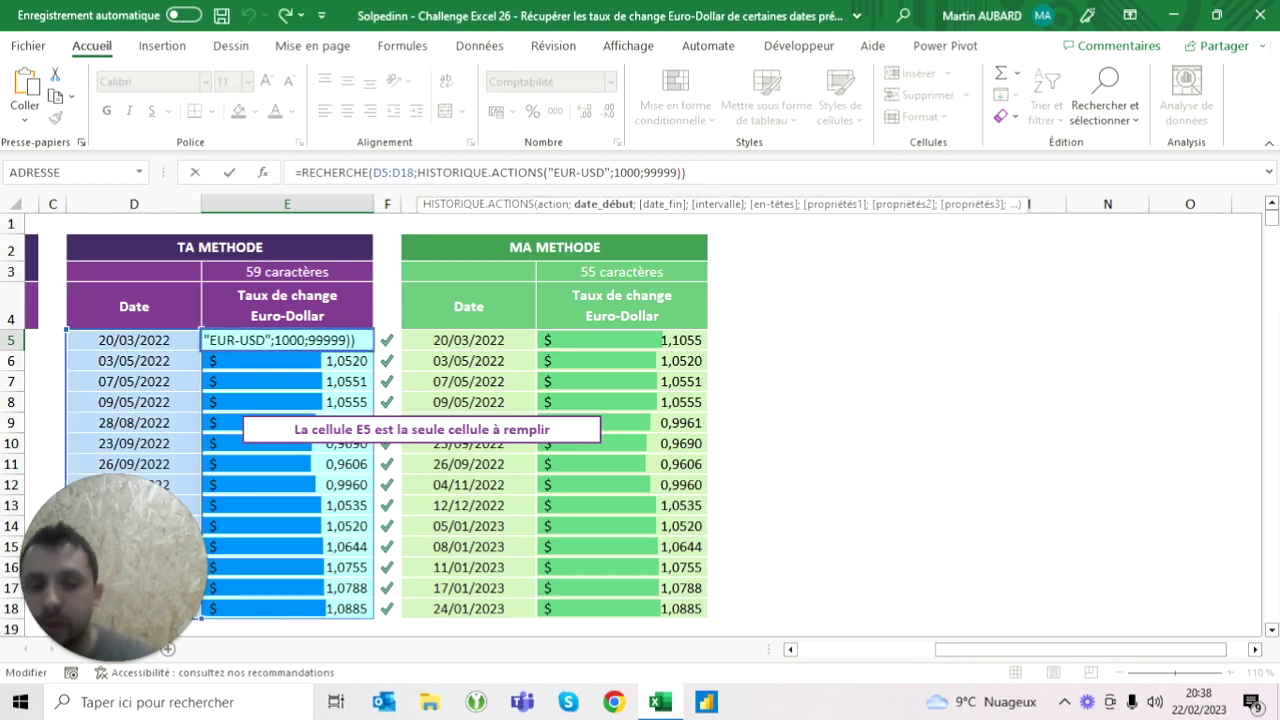
key("BackSpace")
key("ctrl+Return")
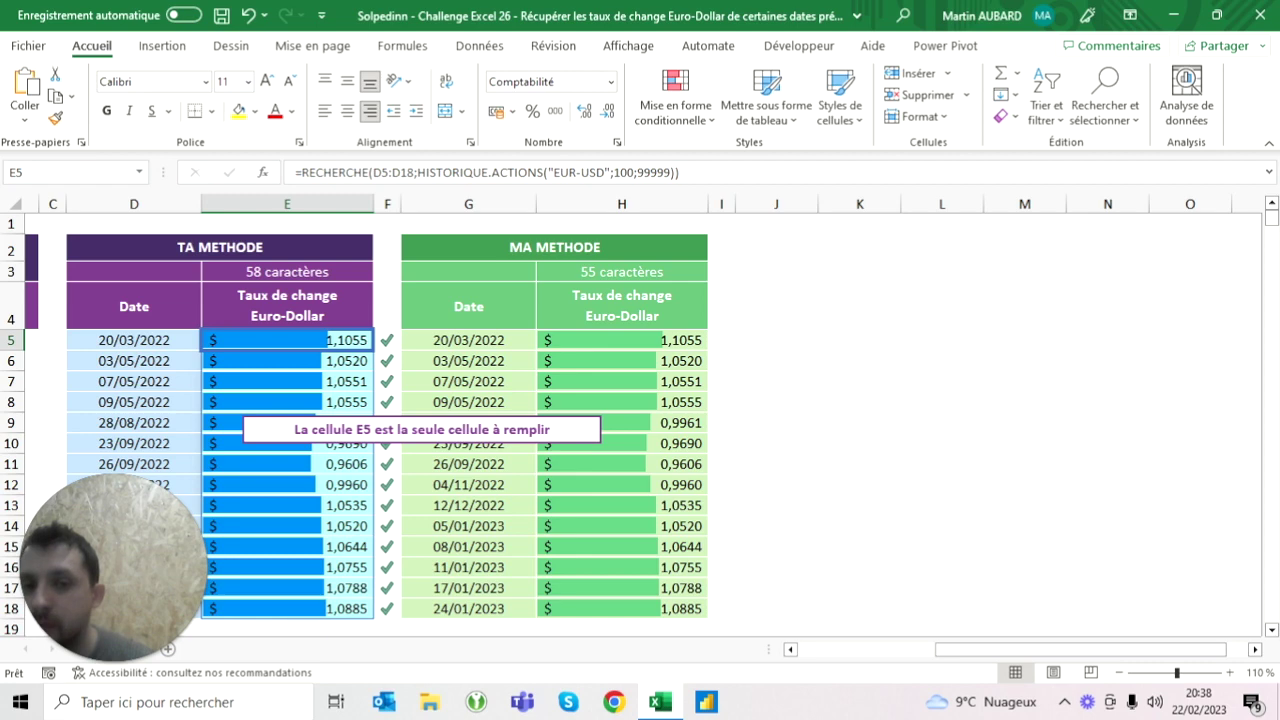
left_click(651, 172)
key("BackSpace")
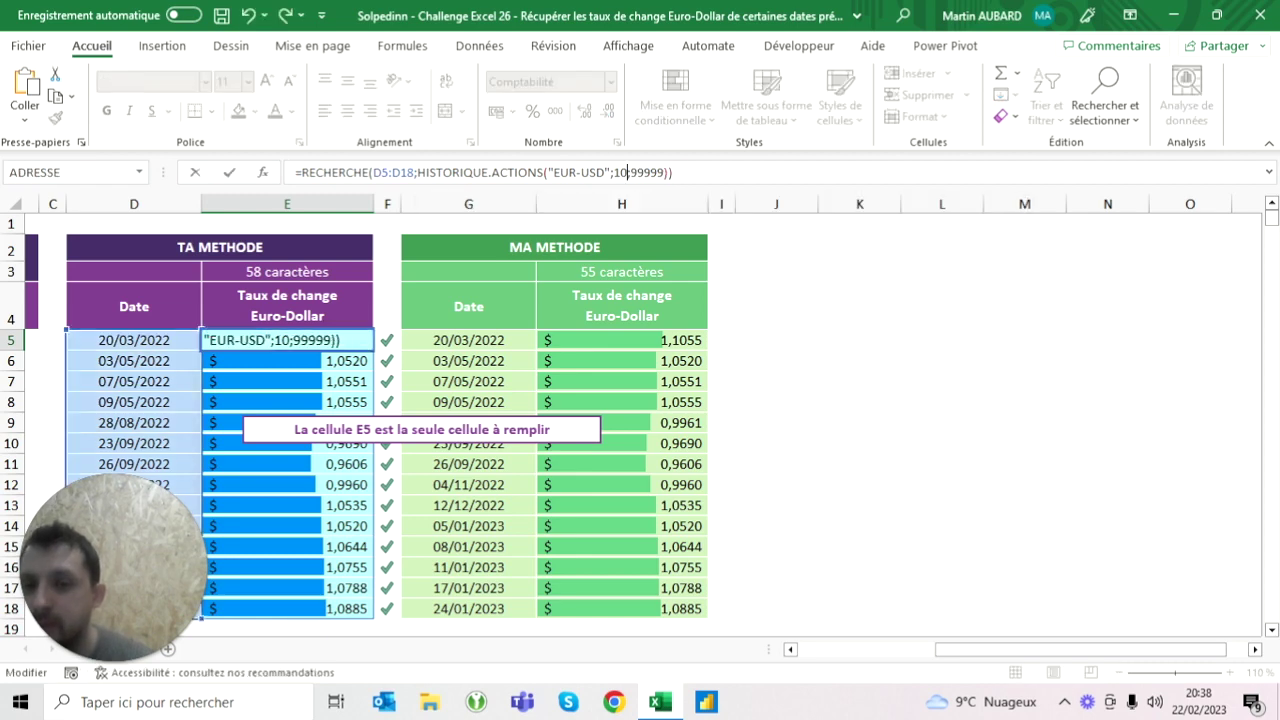
key("Return")
- Try 88 and then 8 as the start value in the E5 formula
left_click(287, 340)
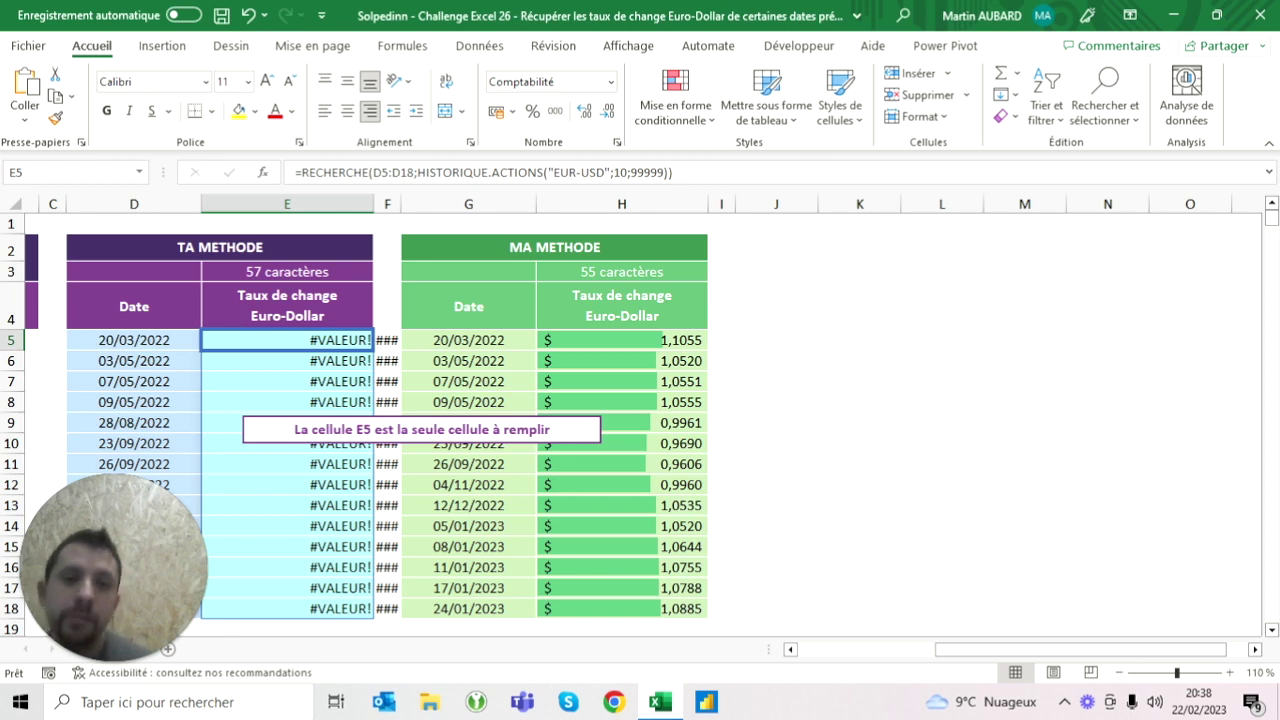
key("F2")
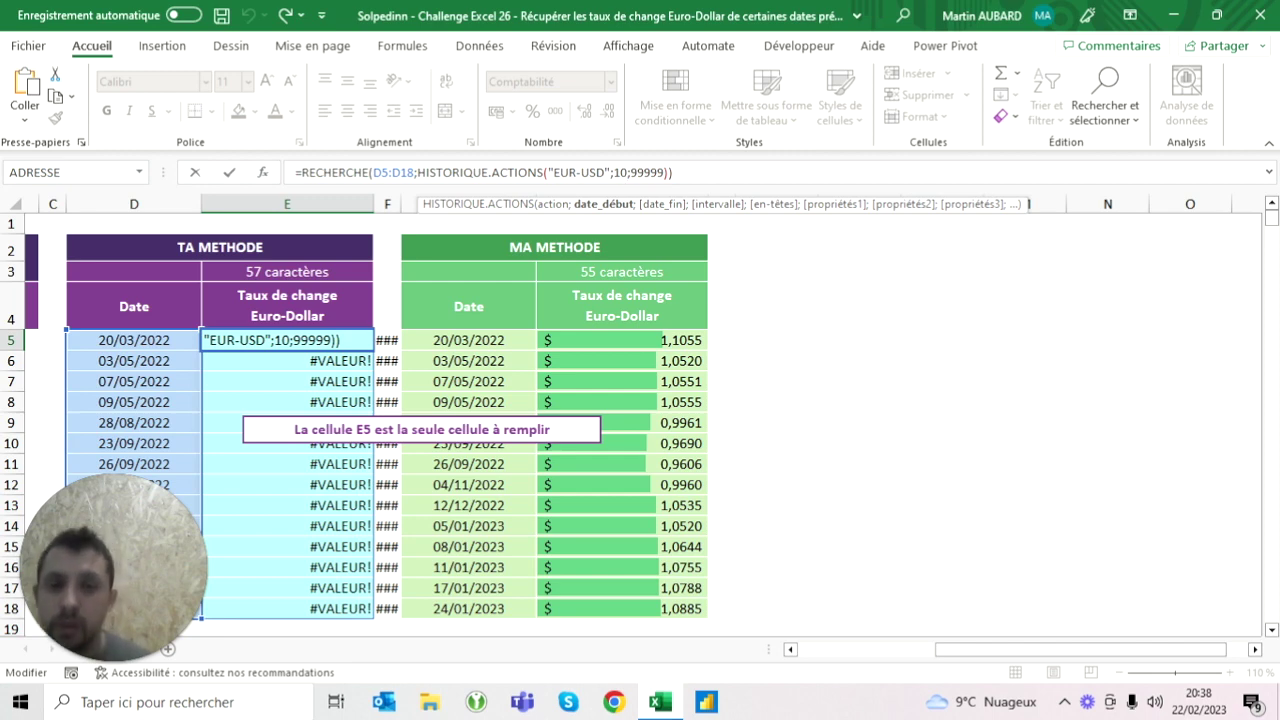
key("BackSpace")
key("BackSpace")
type("88")
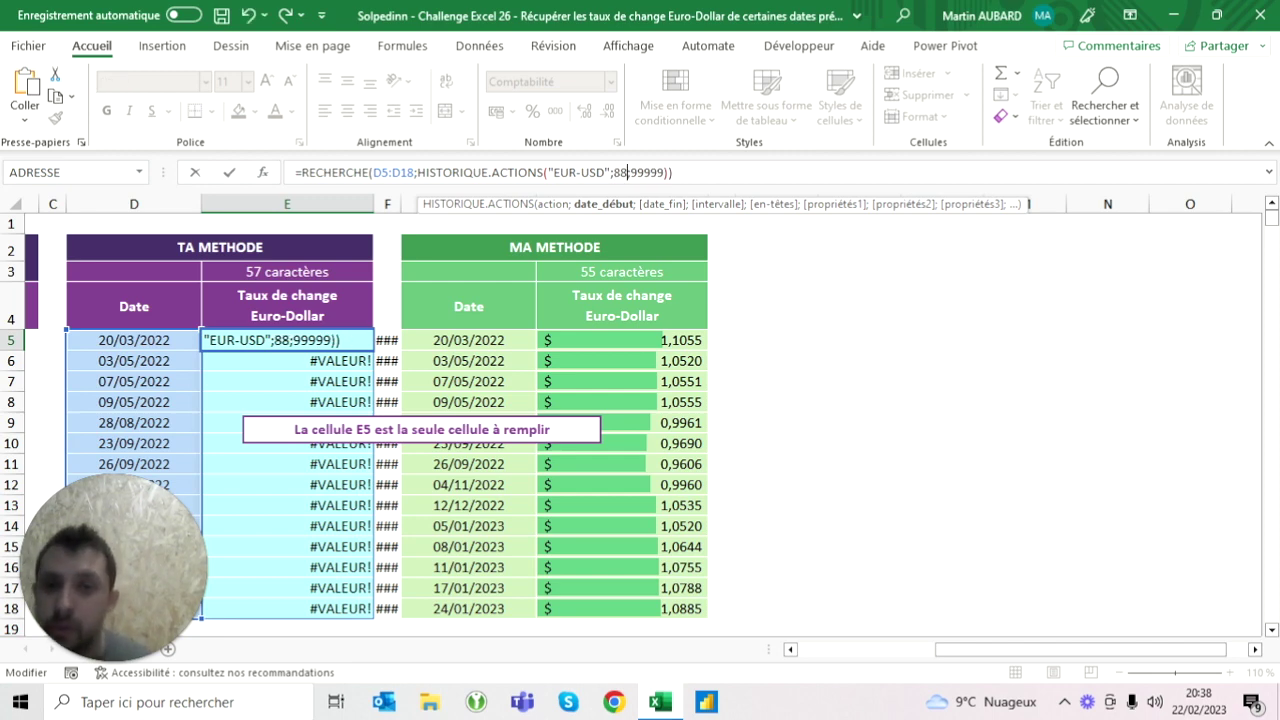
key("ctrl+Return")
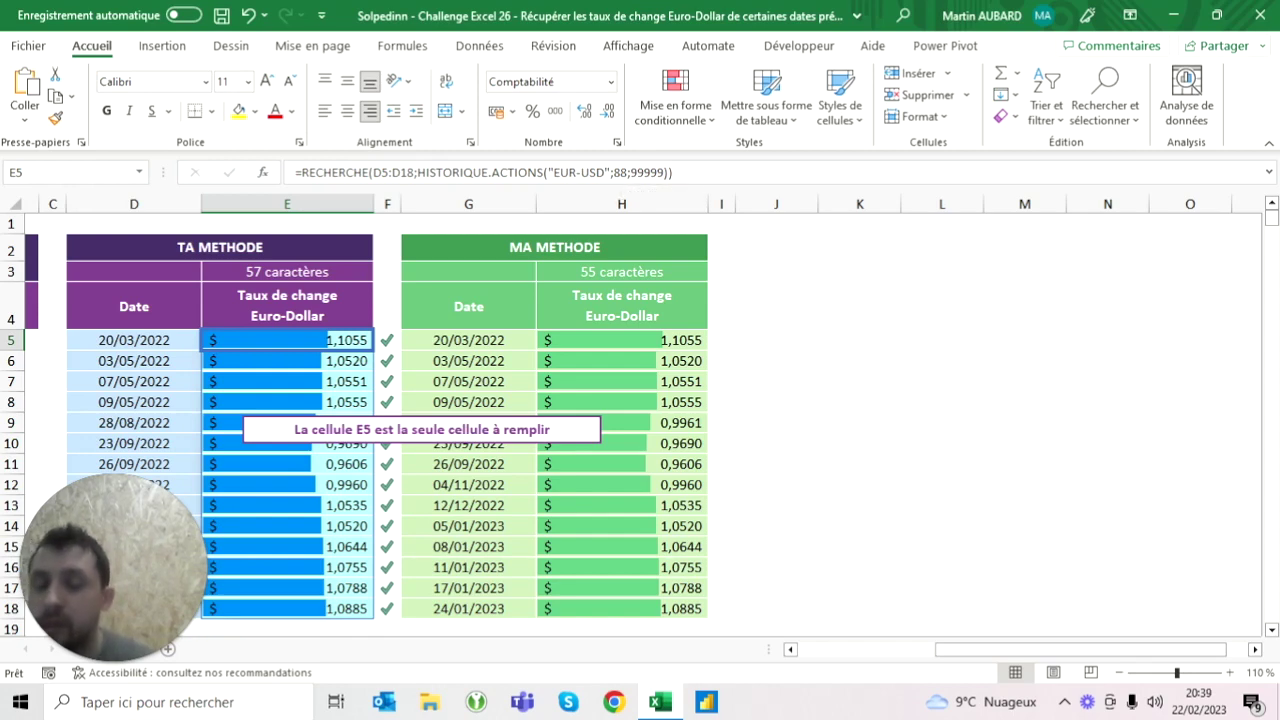
left_click(657, 172)
key("BackSpace")
key("BackSpace")
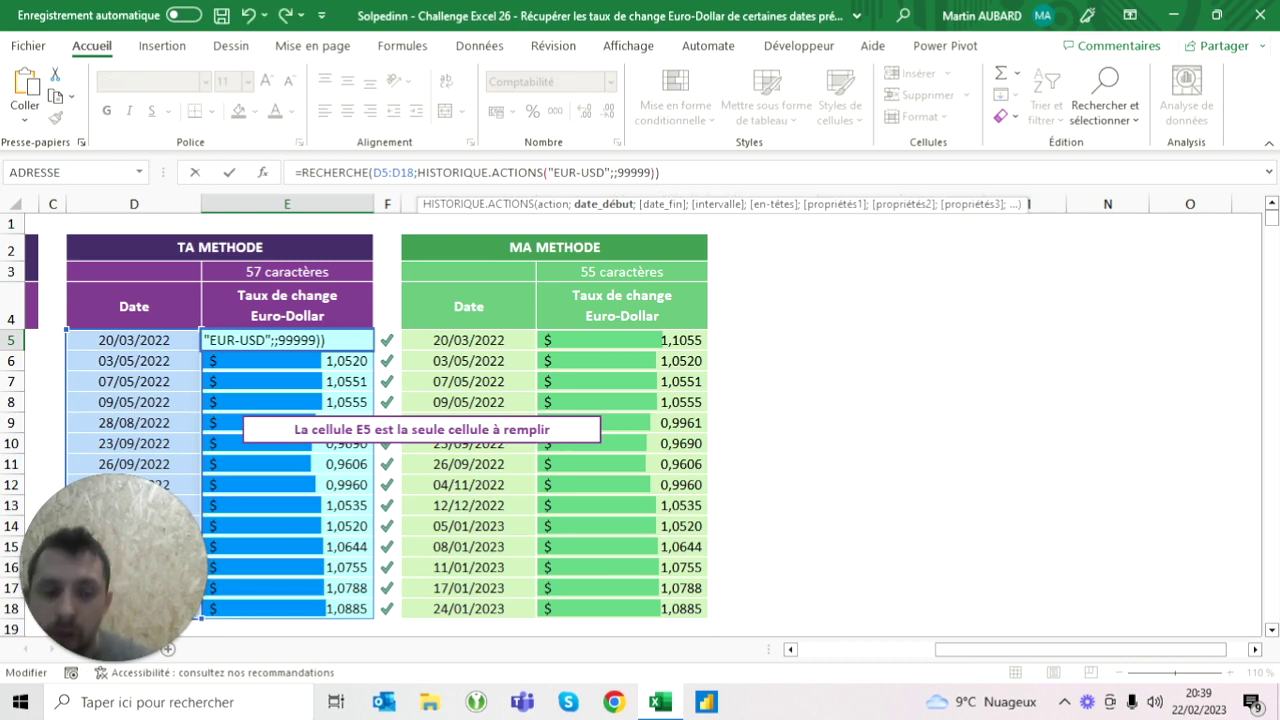
key("ctrl+Return")
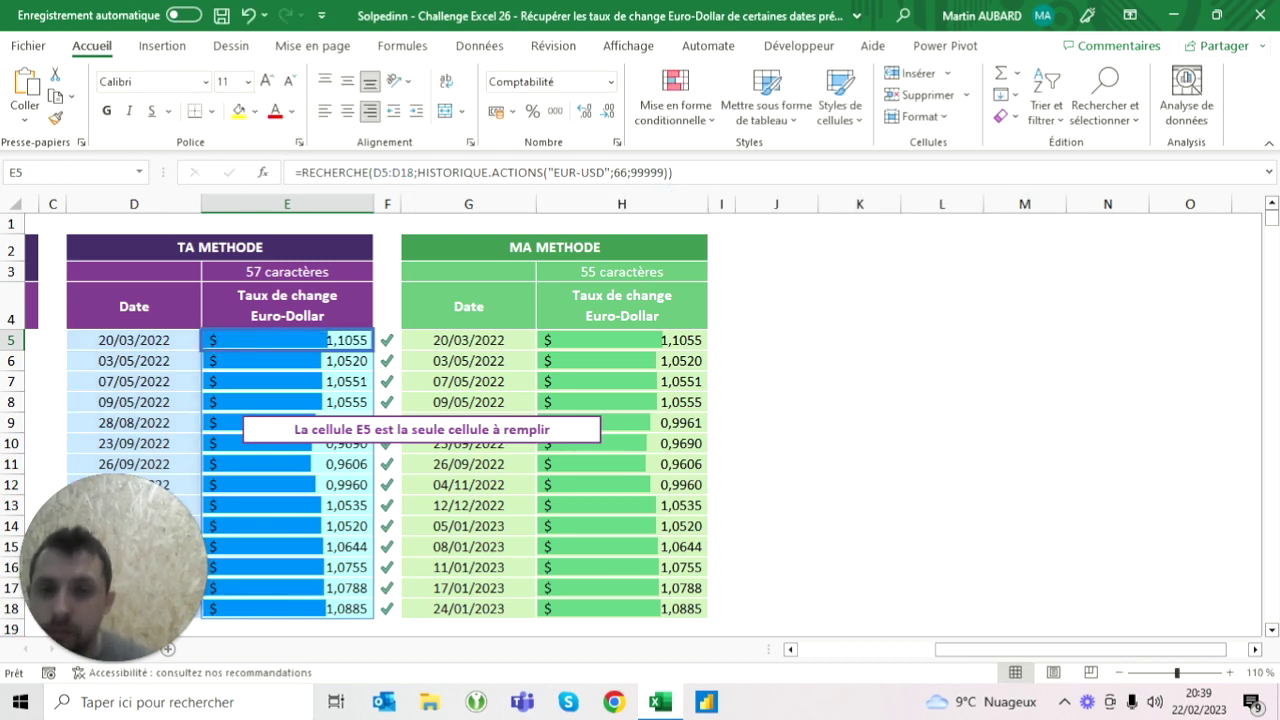
- Test 58 and then 60 as the E5 start value
key("F2")
type("55")
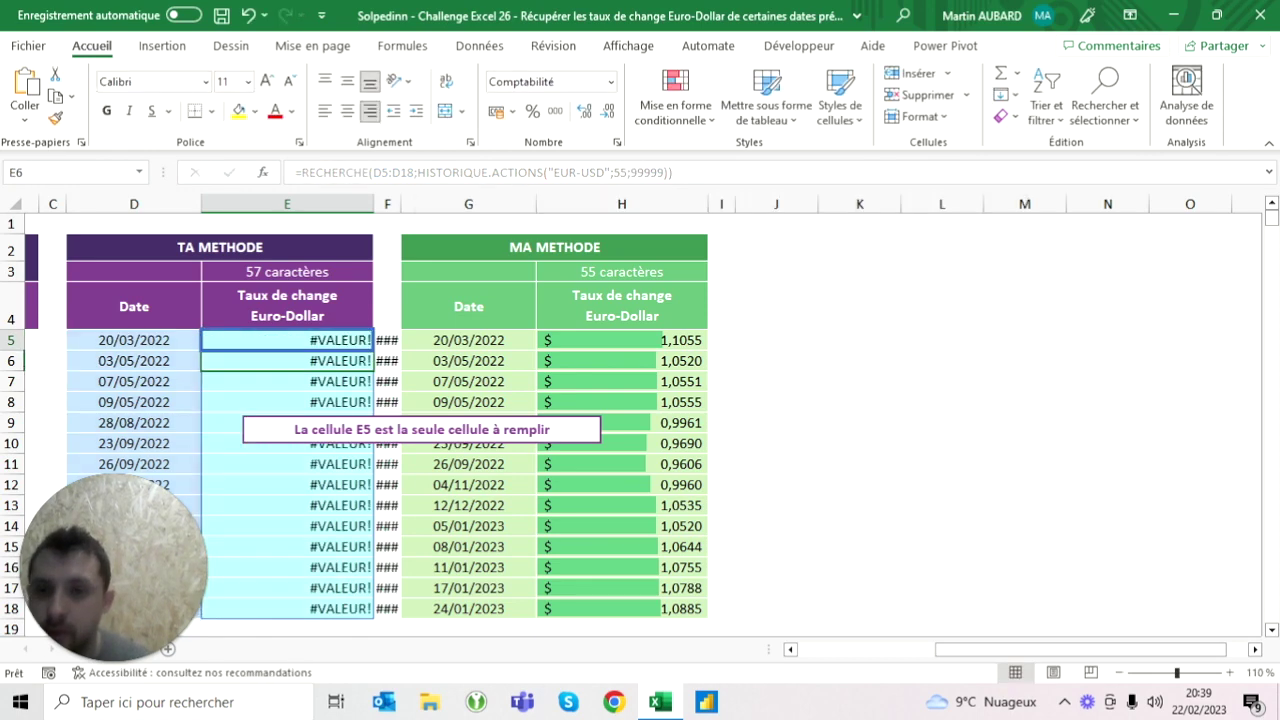
key("BackSpace")
type("8")
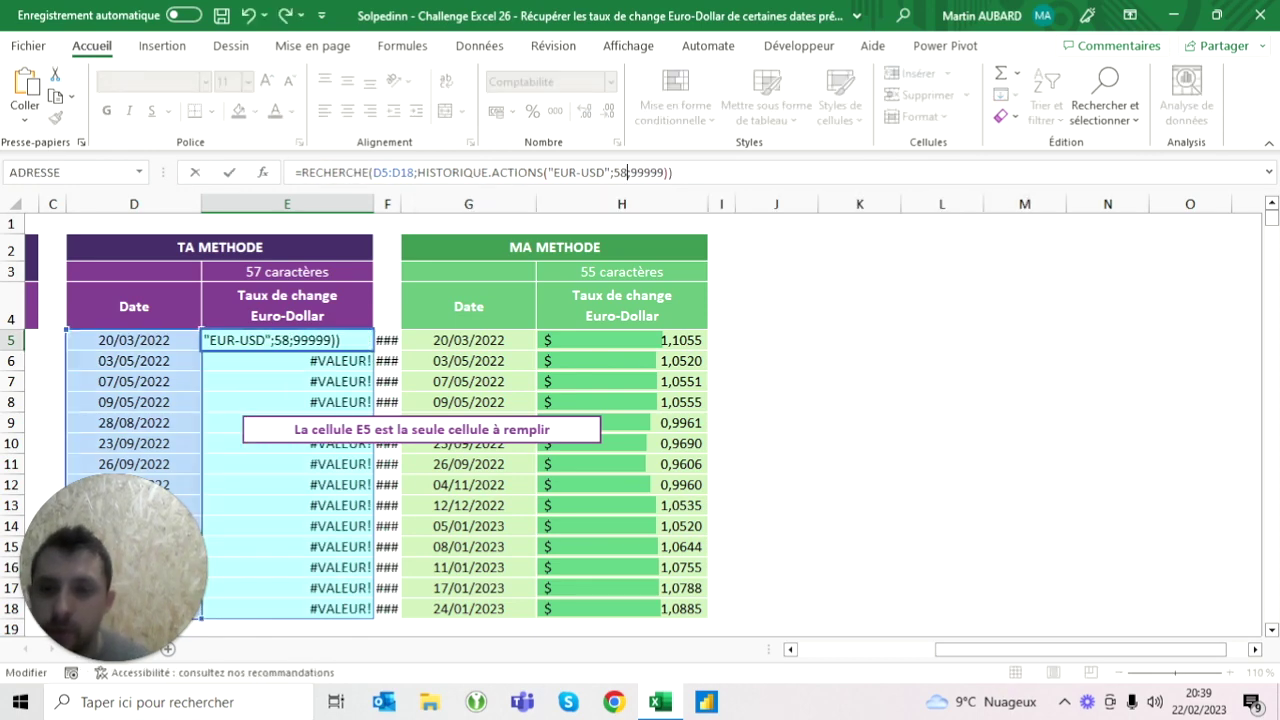
key("ctrl+Return")
key("F2")
key("BackSpace")
key("BackSpace")
type("60")
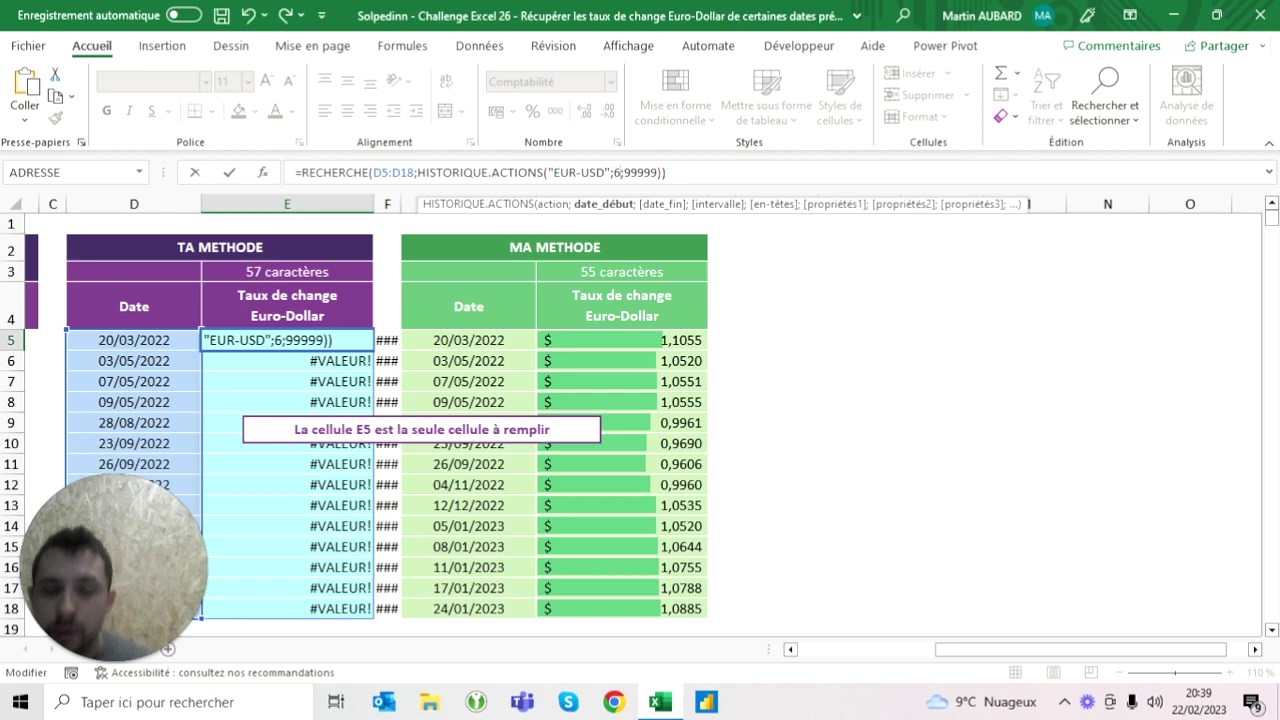
key("ctrl+Return")
- Test start values 65, 63 and 62 in the E5 formula
key("F2")
key("BackSpace")
key("BackSpace")
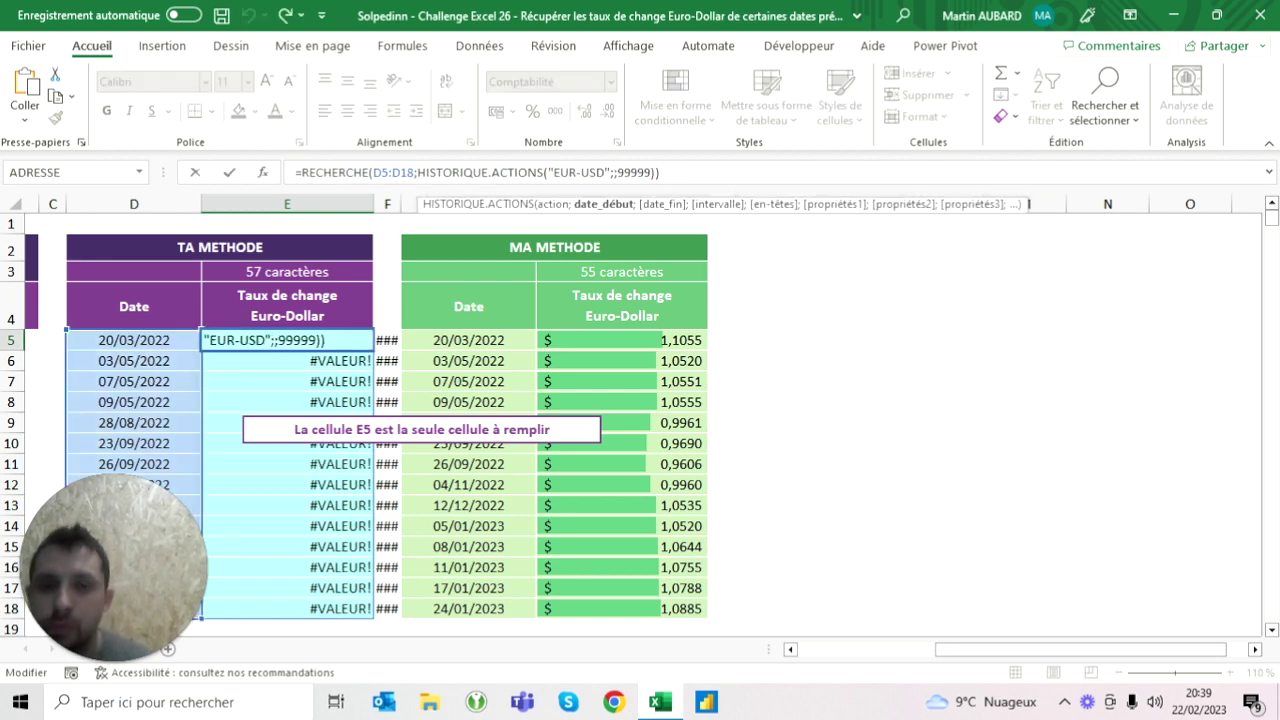
type("65")
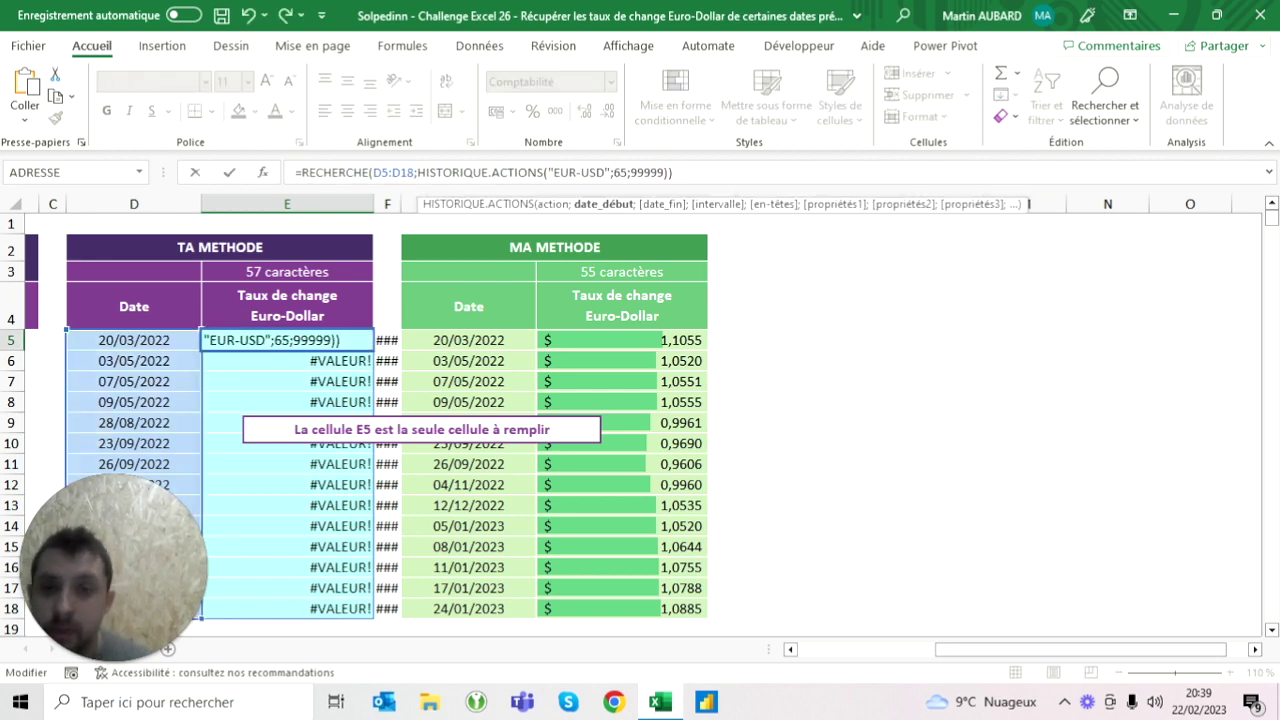
key("ctrl+Return")
key("F2")
key("BackSpace")
type("3")
key("ctrl+Return")
key("F2")
key("BackSpace")
type("2")
key("Return")
- Test 61 and then 60 as the E5 start value
key("Up")
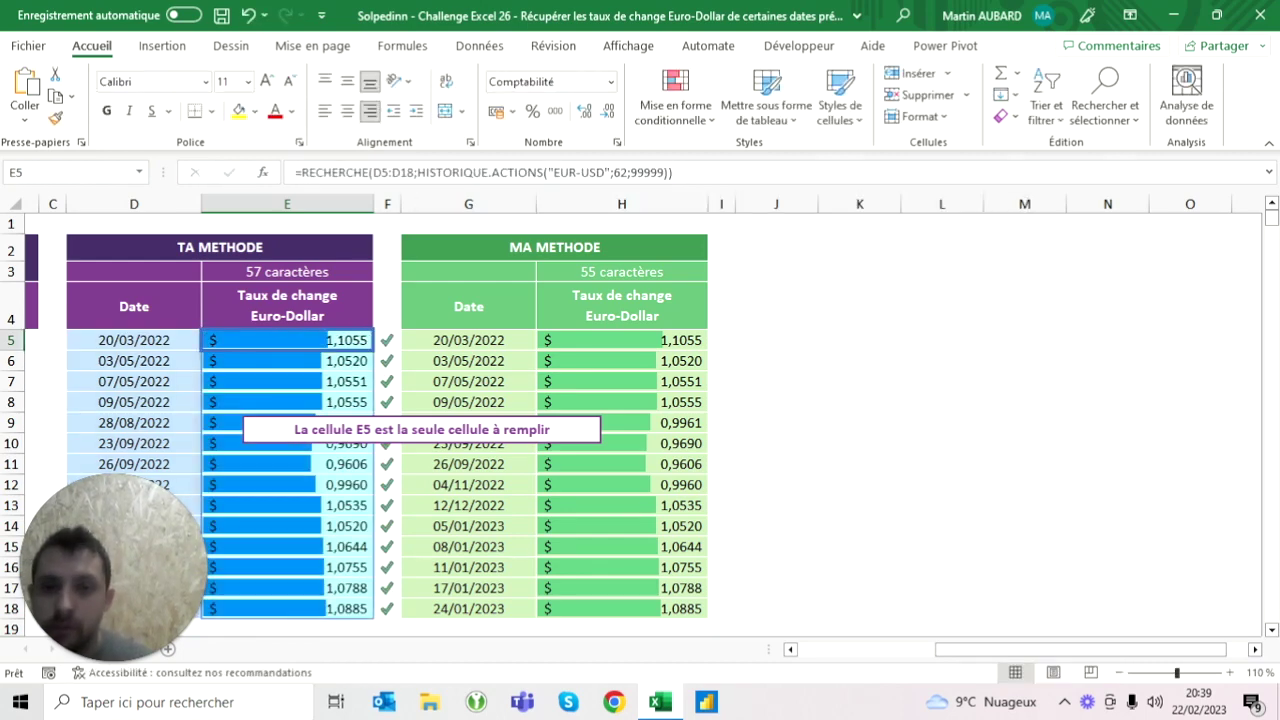
key("F2")
key("BackSpace")
type("1")
key("Return")
key("Up")
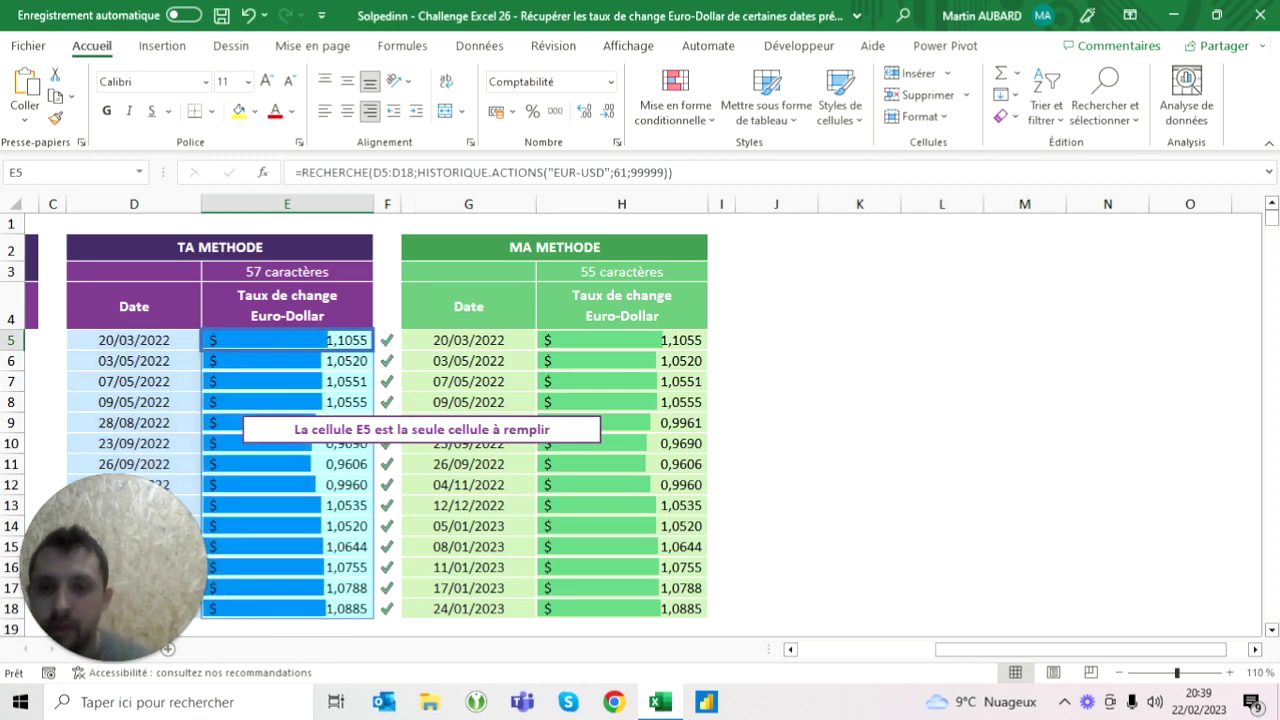
key("F2")
key("BackSpace")
type("0")
key("Return")
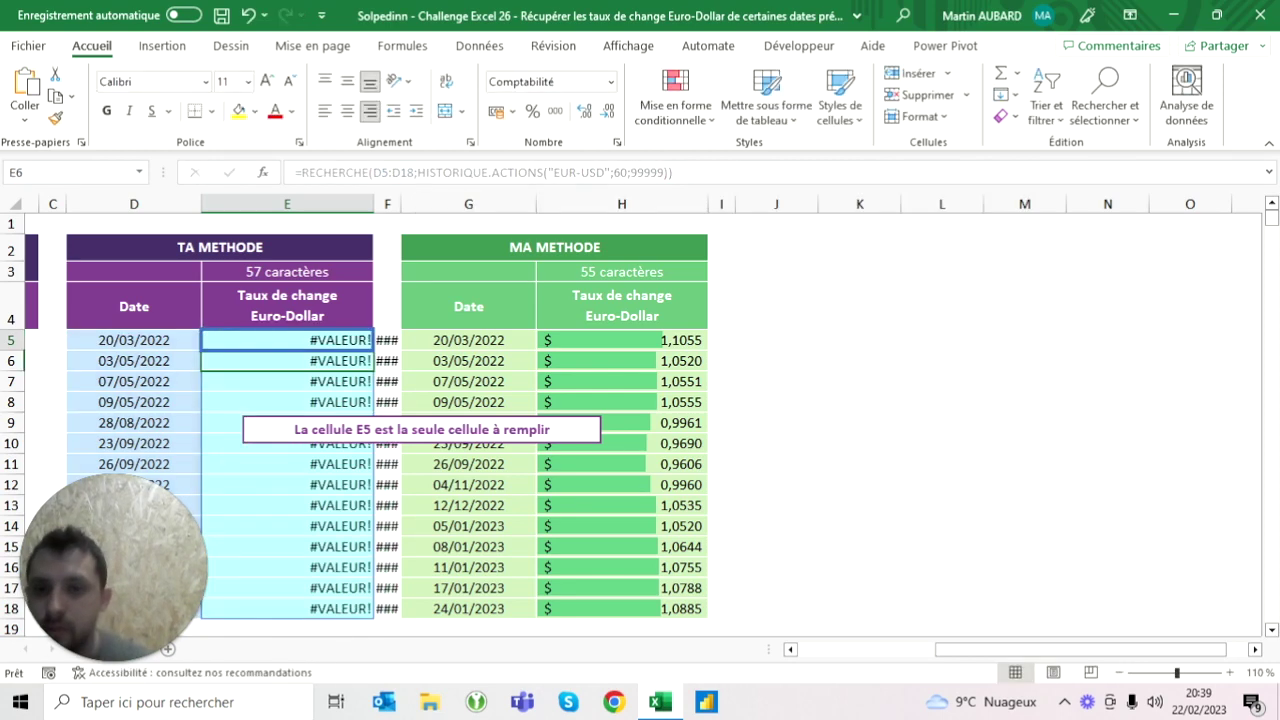
key("Up")
- Set the start argument to 61, giving a 57-character formula with all rates ticked
key("F2")
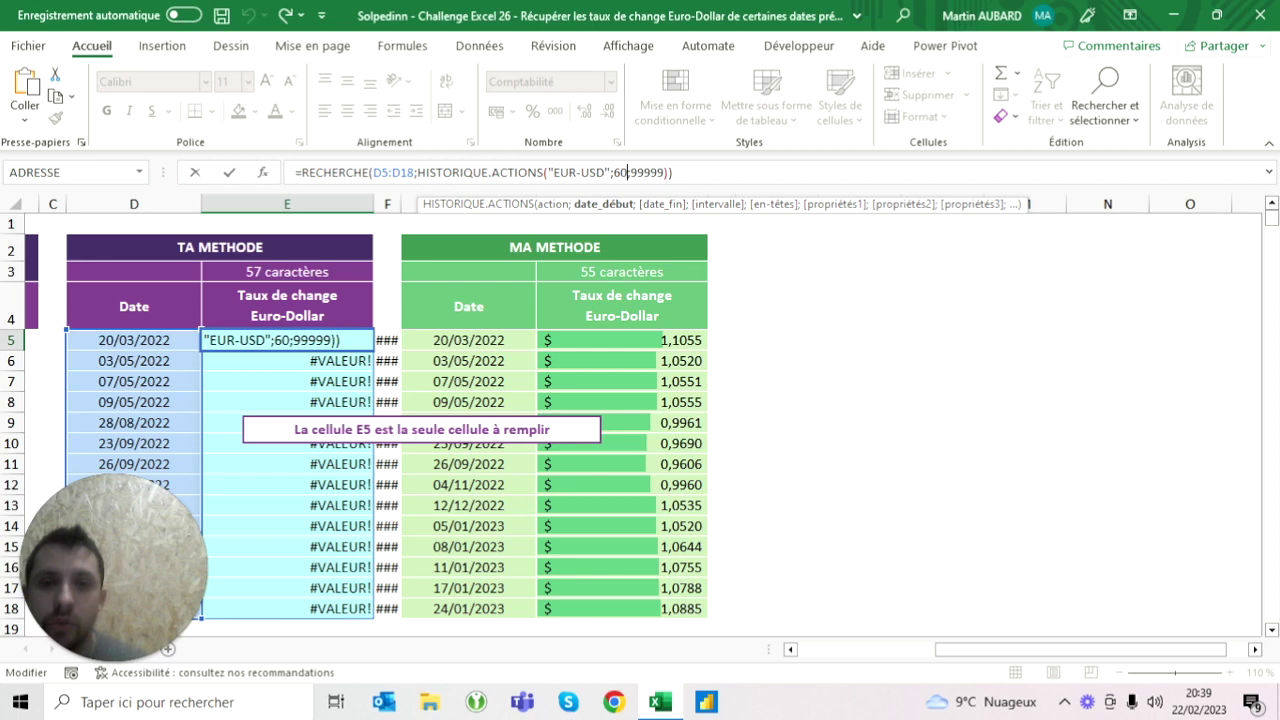
key("BackSpace")
key("BackSpace")
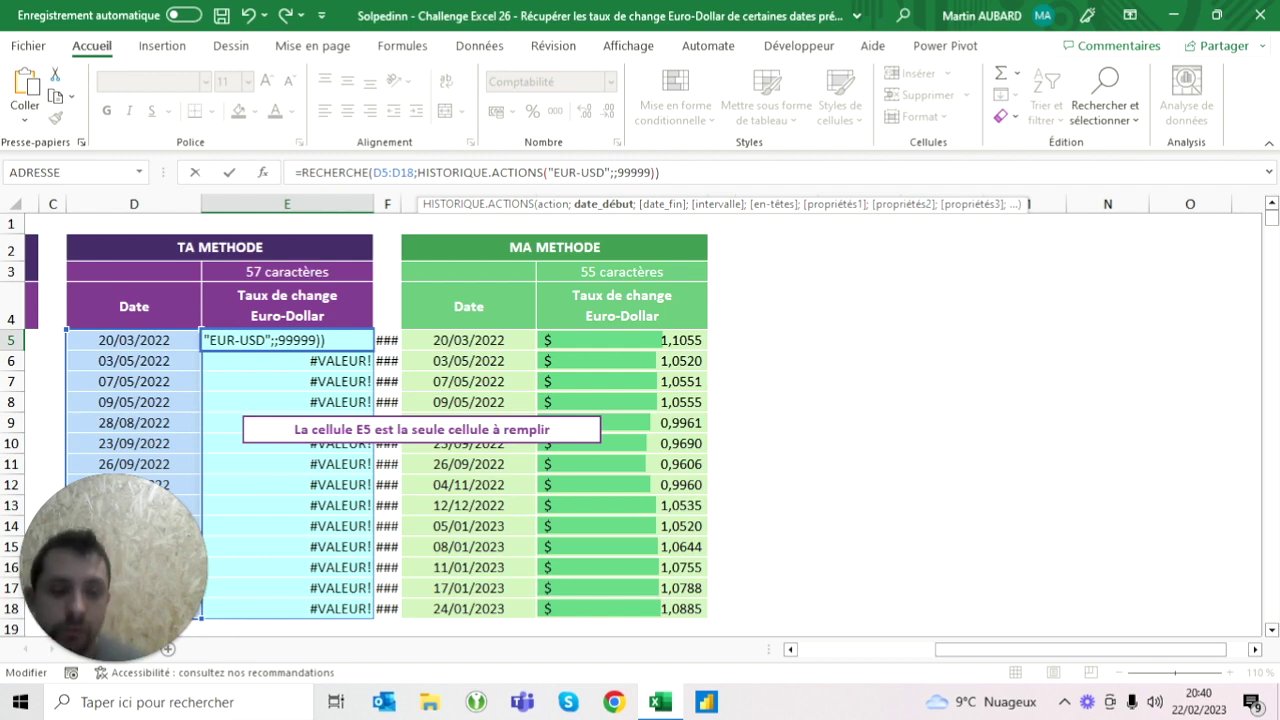
type("61")
key("ctrl+Return")
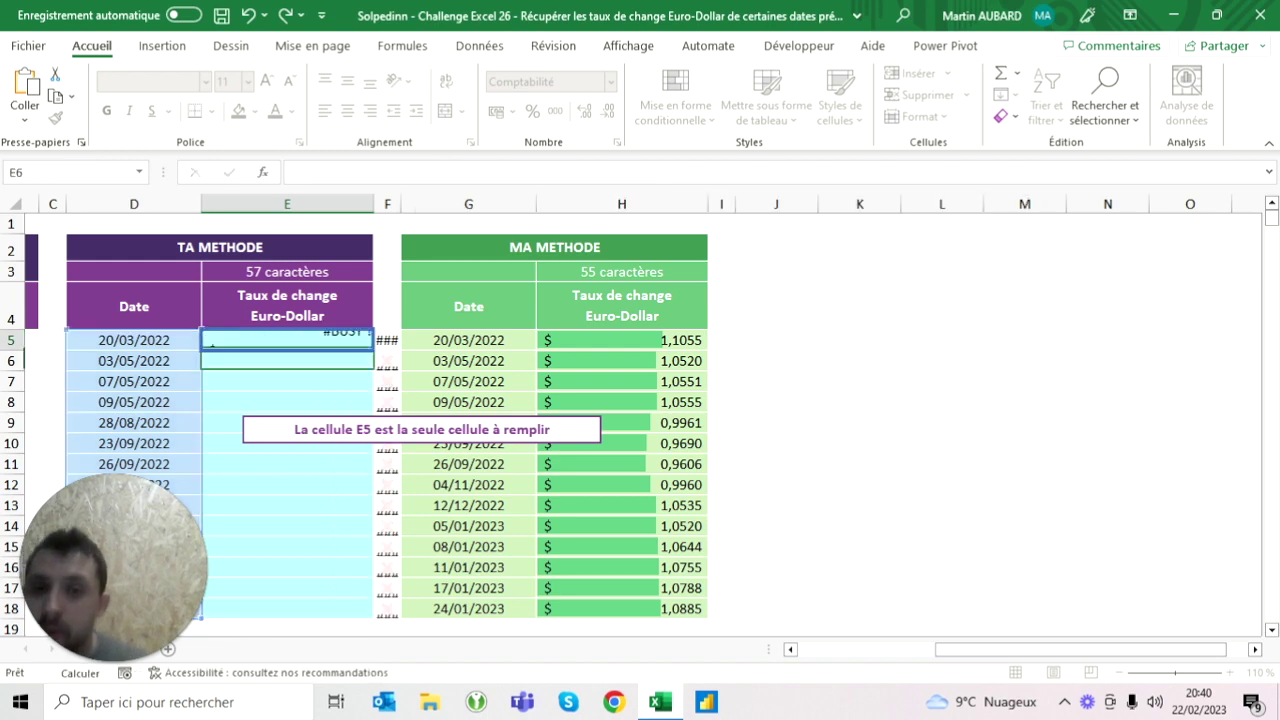
left_click(628, 172)
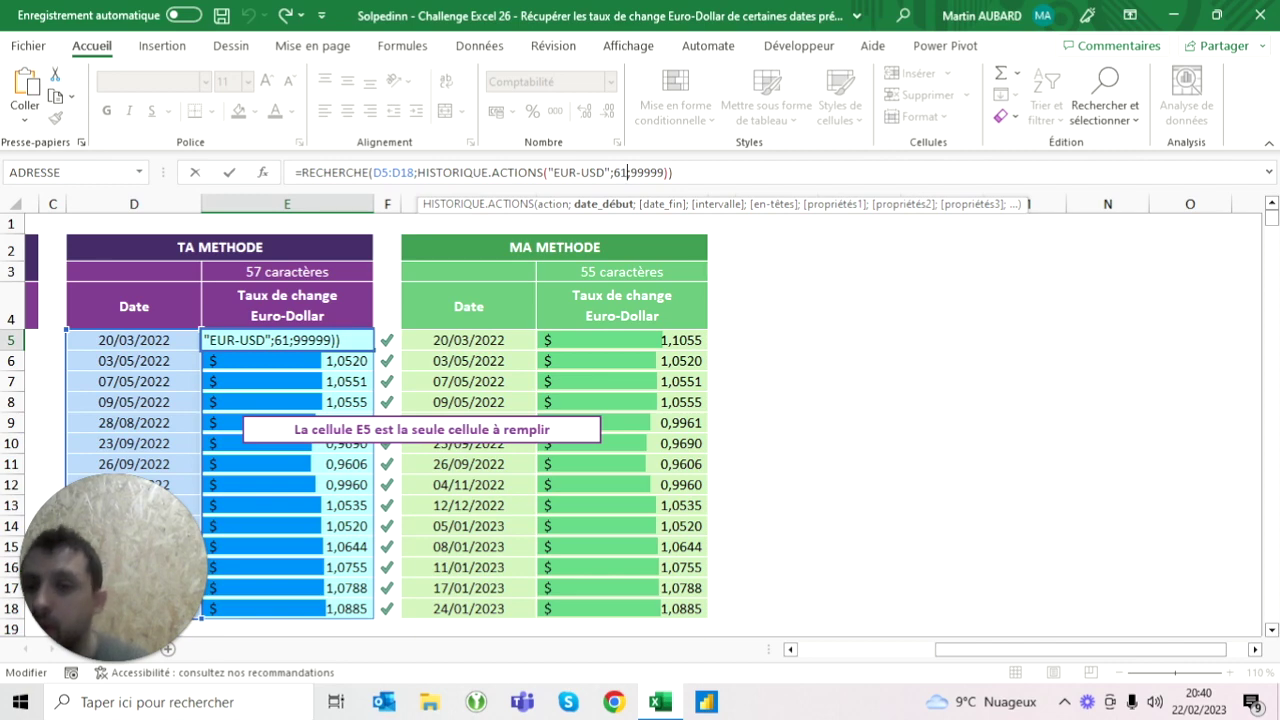
- Try 9999 in place of 99999 as the E5 end-date argument
key("Right")
key("Delete")
key("Delete")
key("Delete")
key("Delete")
key("Delete")
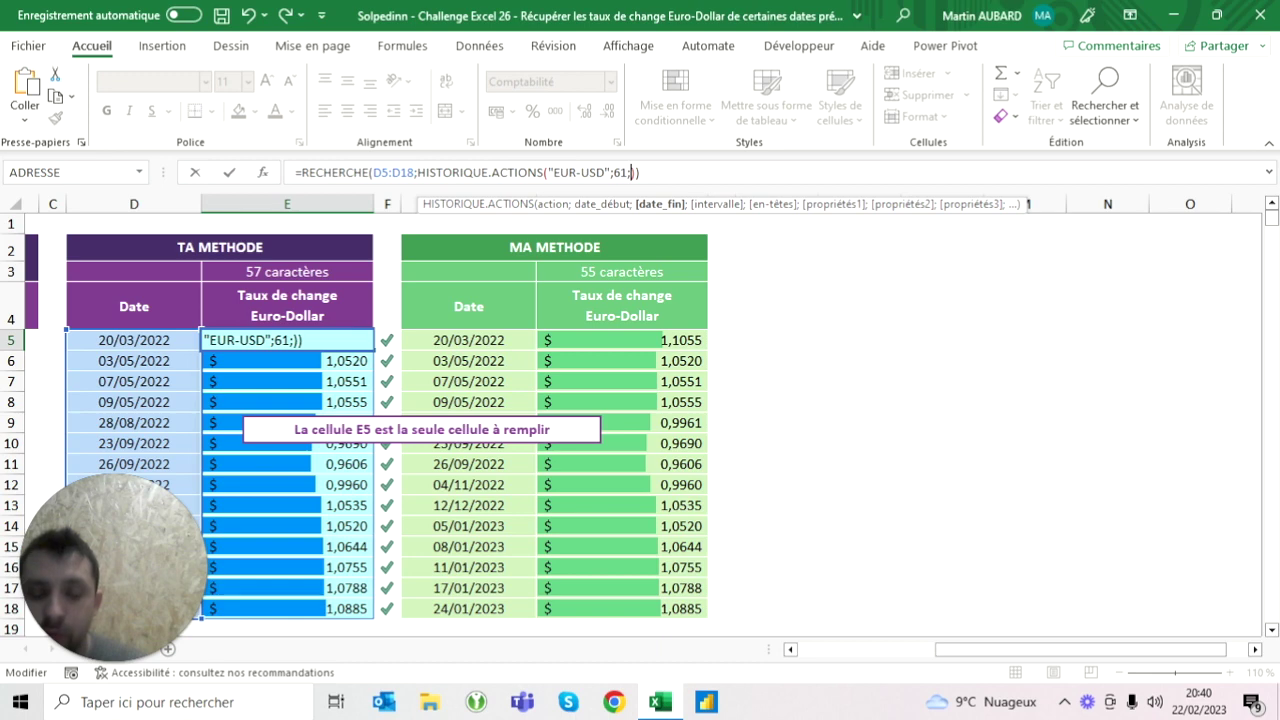
type("9999")
key("ctrl+Return")
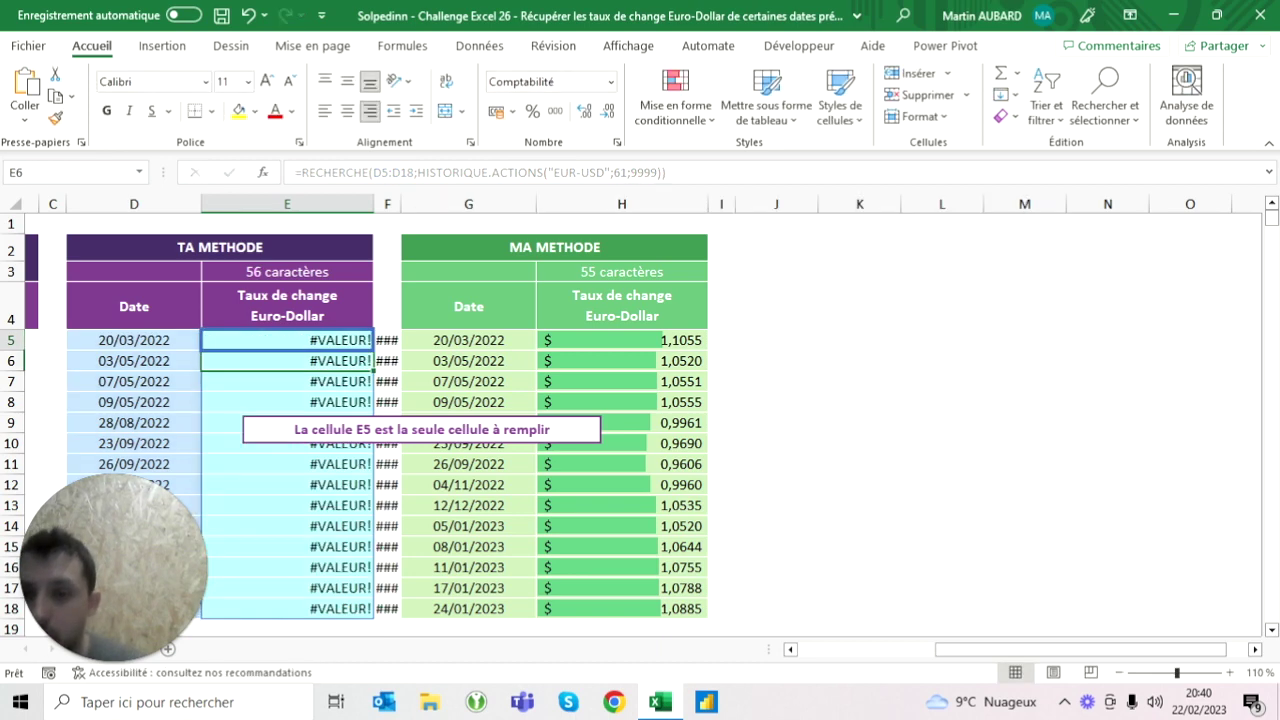
key("F2")
- Replace the end-date argument with 9^3, bringing E5 to 55 characters
key("Right")
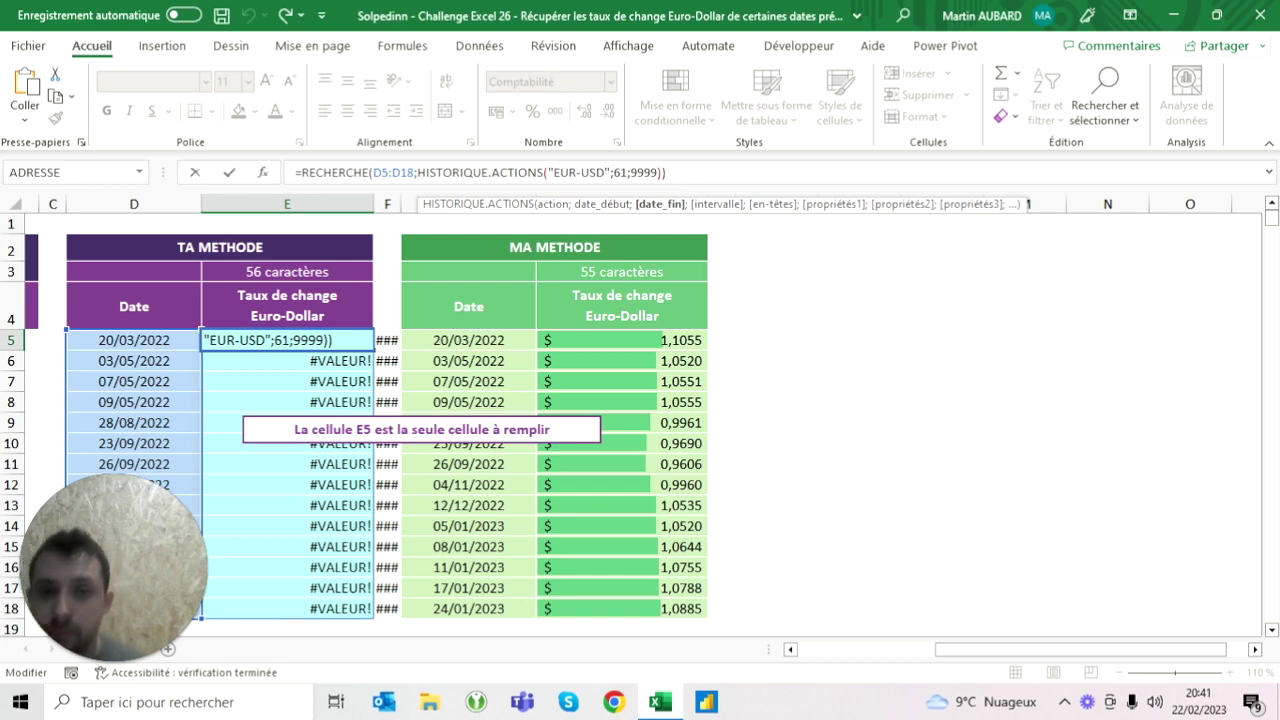
key("shift+Left")
key("shift+Left")
key("shift+Left")
key("Left")
key("shift+Right")
key("shift+Right")
key("shift+Right")
key("Right")
type("9")
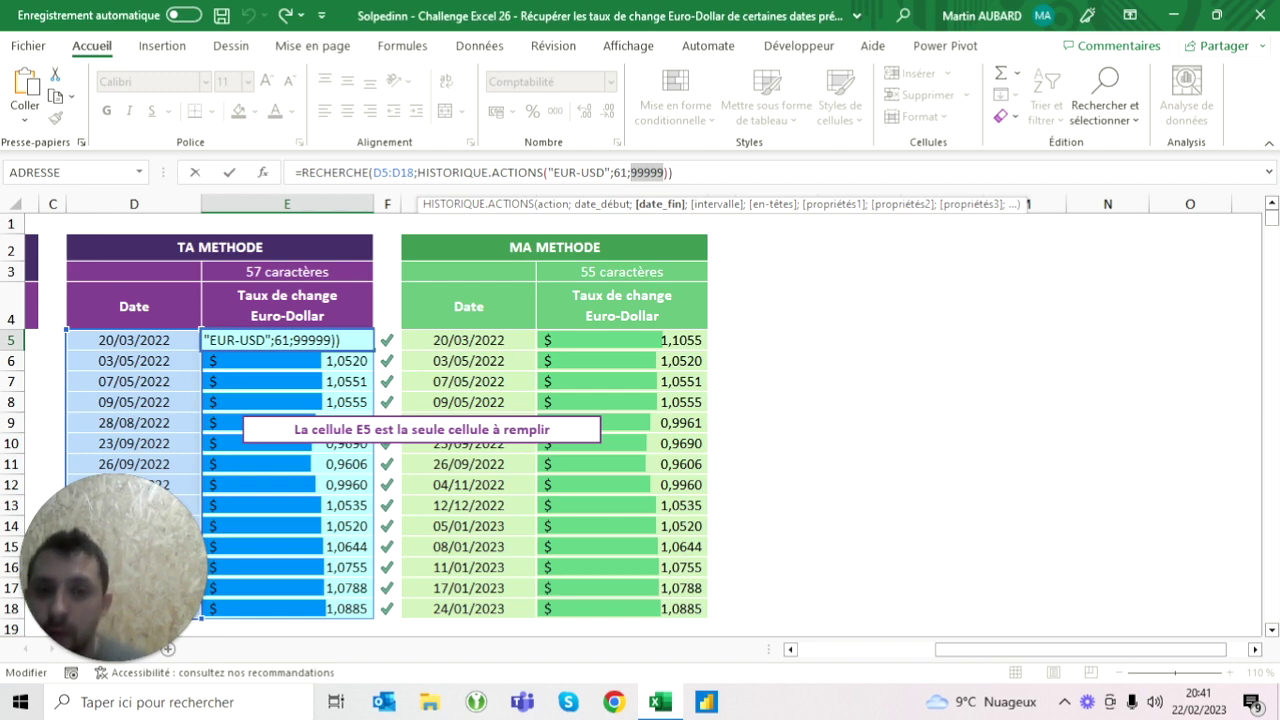
type("9")
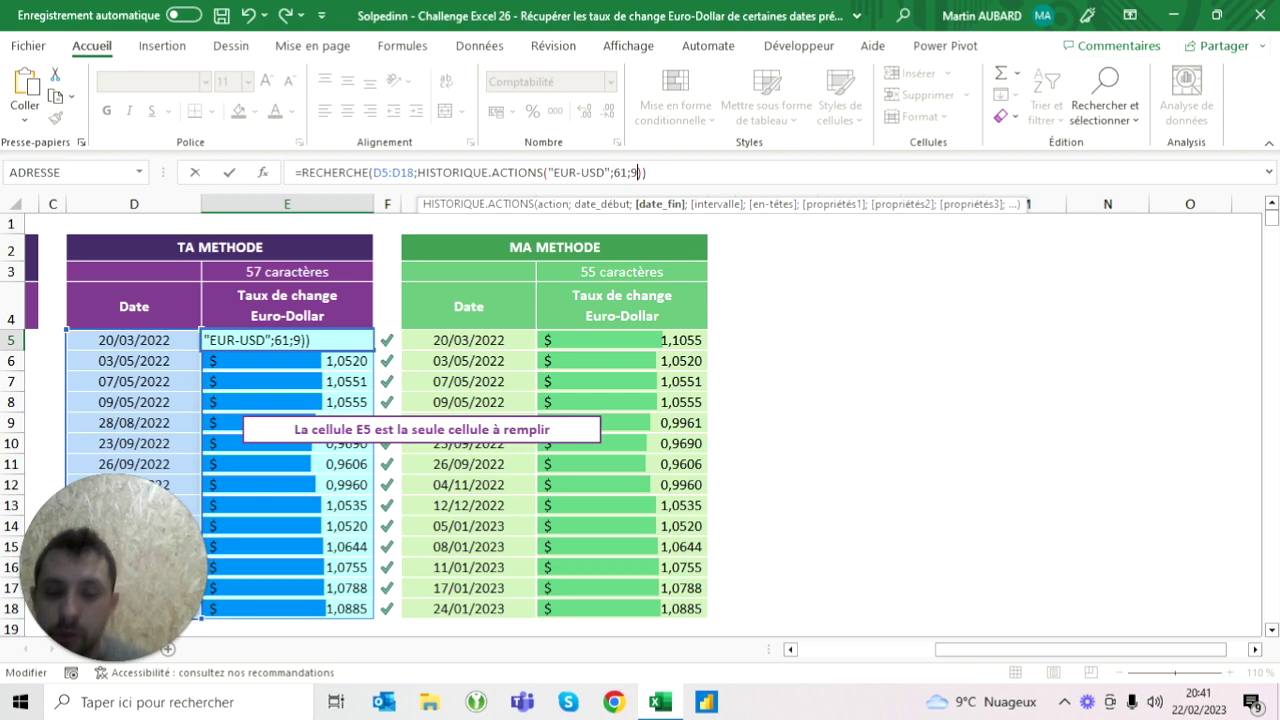
type("^3")
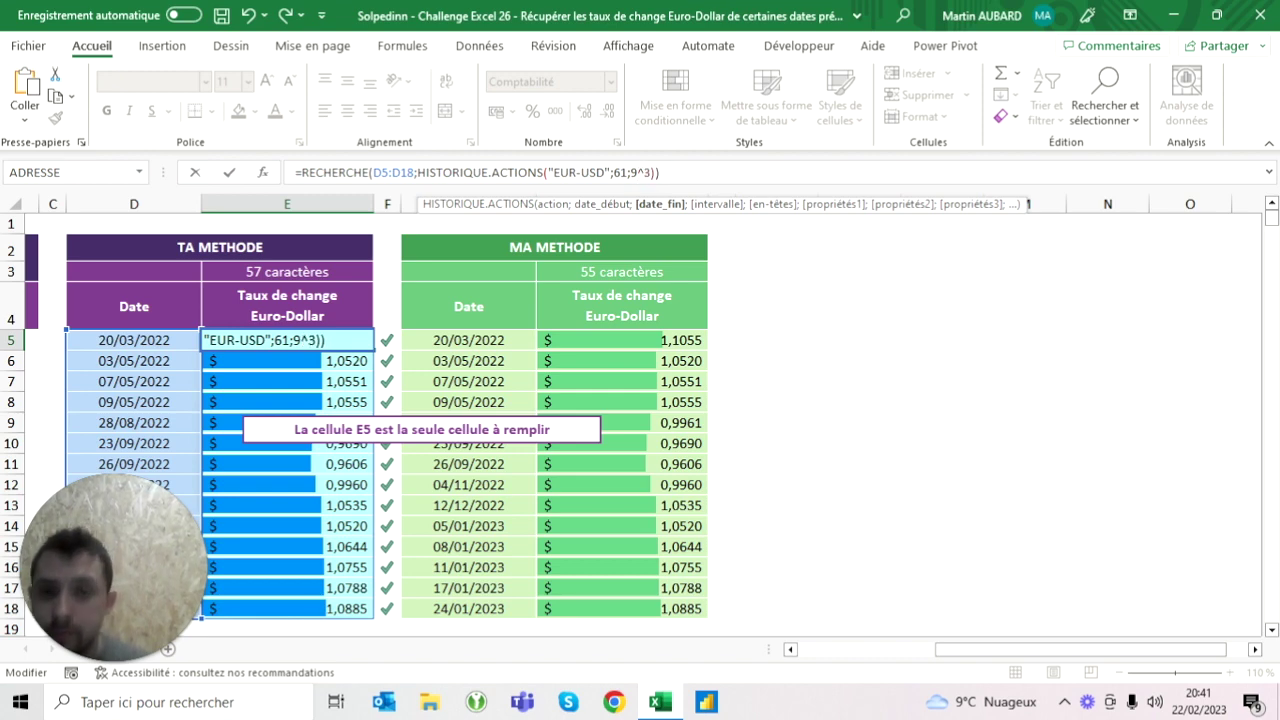
key("Tab")
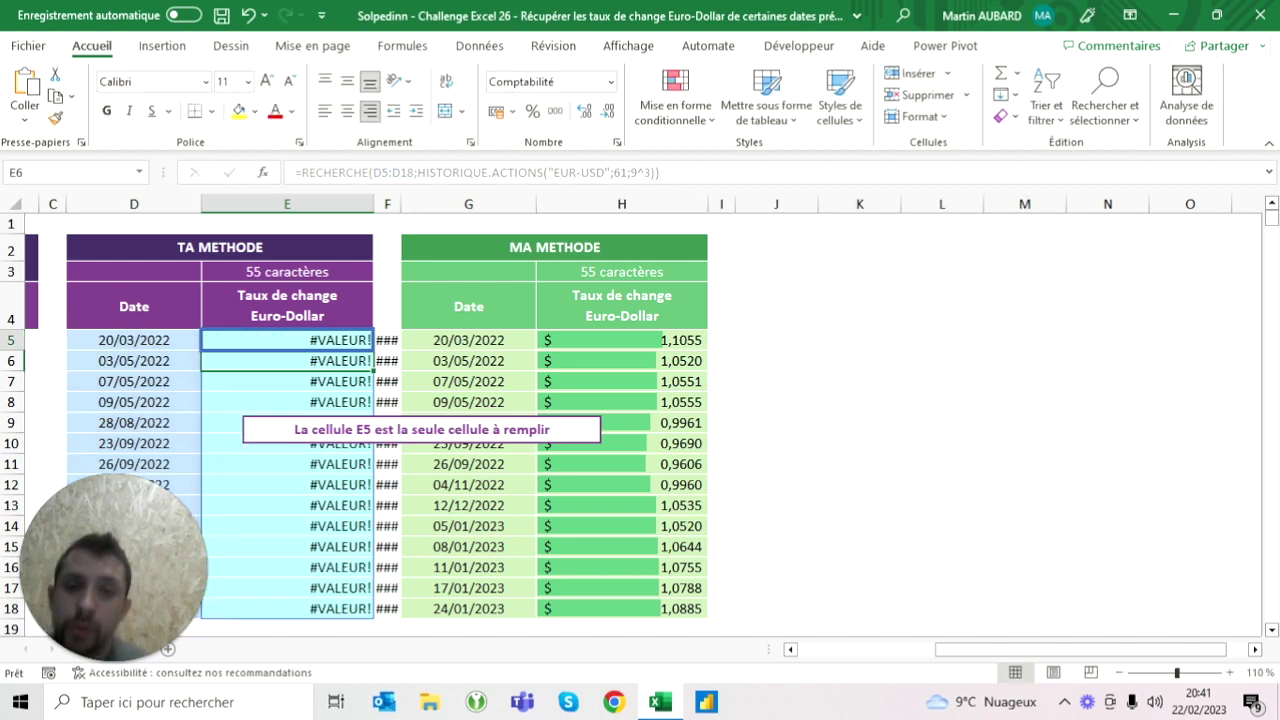
key("Right")
key("Right")
key("Right")
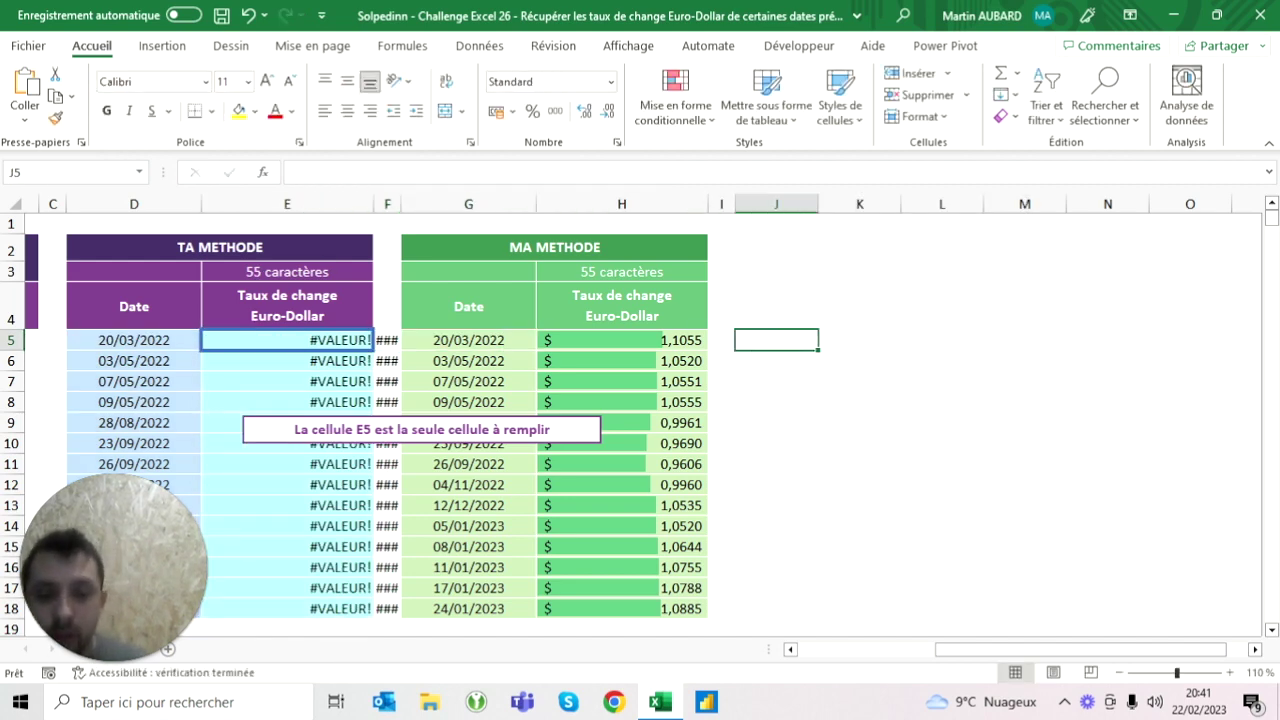
- Test =9^3, =9^4 and =9^5 in J5, ending at 59049
type("=9^3")
key("ctrl+Return")
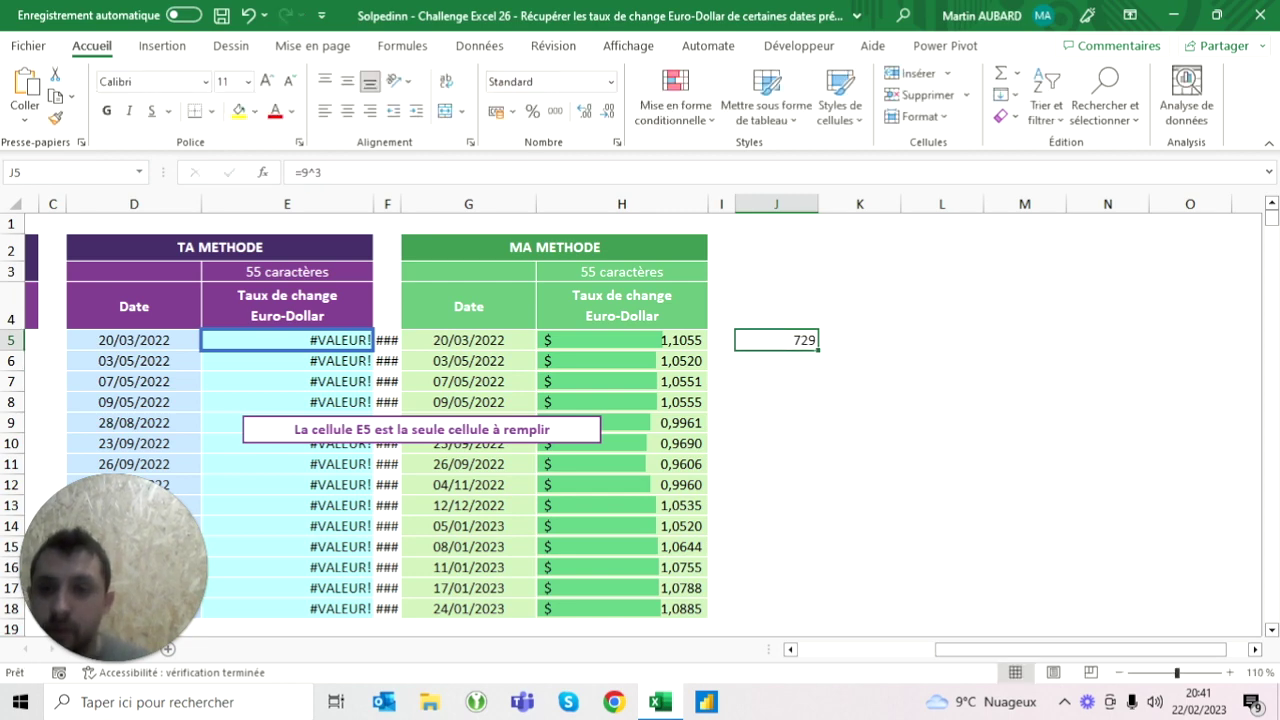
key("F2")
key("BackSpace")
key("Return")
type("4")
key("ctrl+Return")
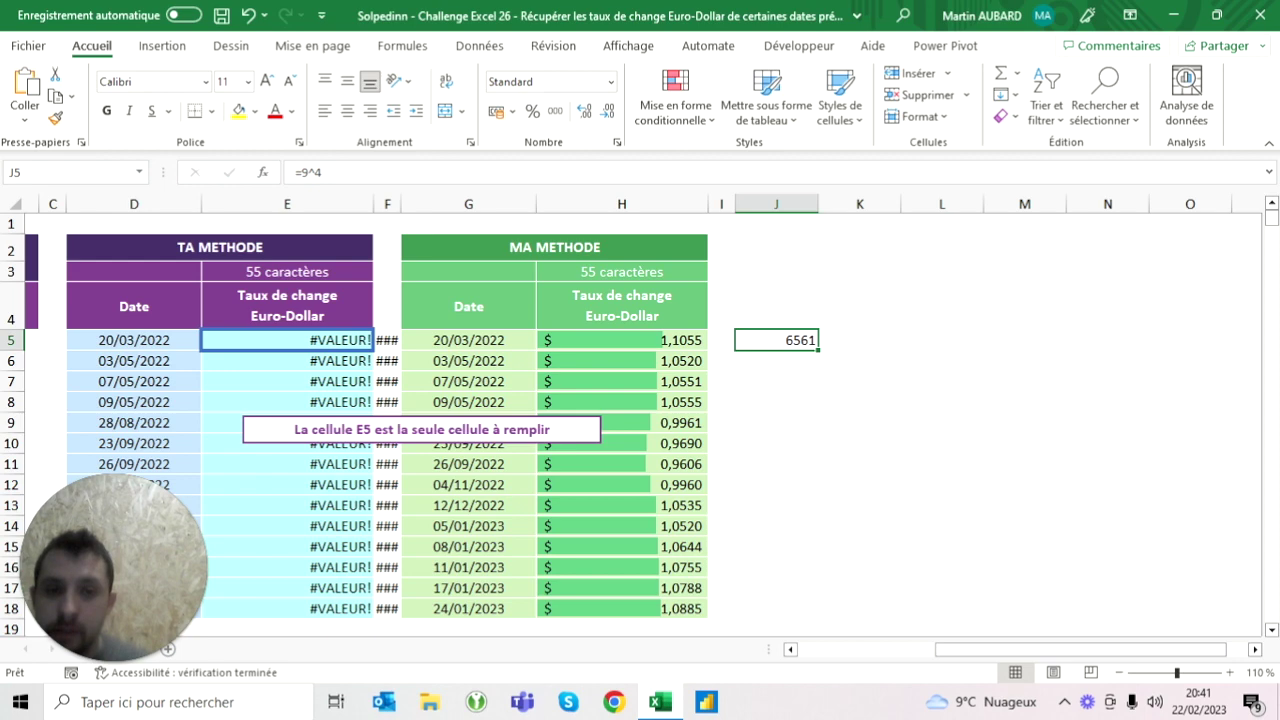
key("F2")
key("BackSpace")
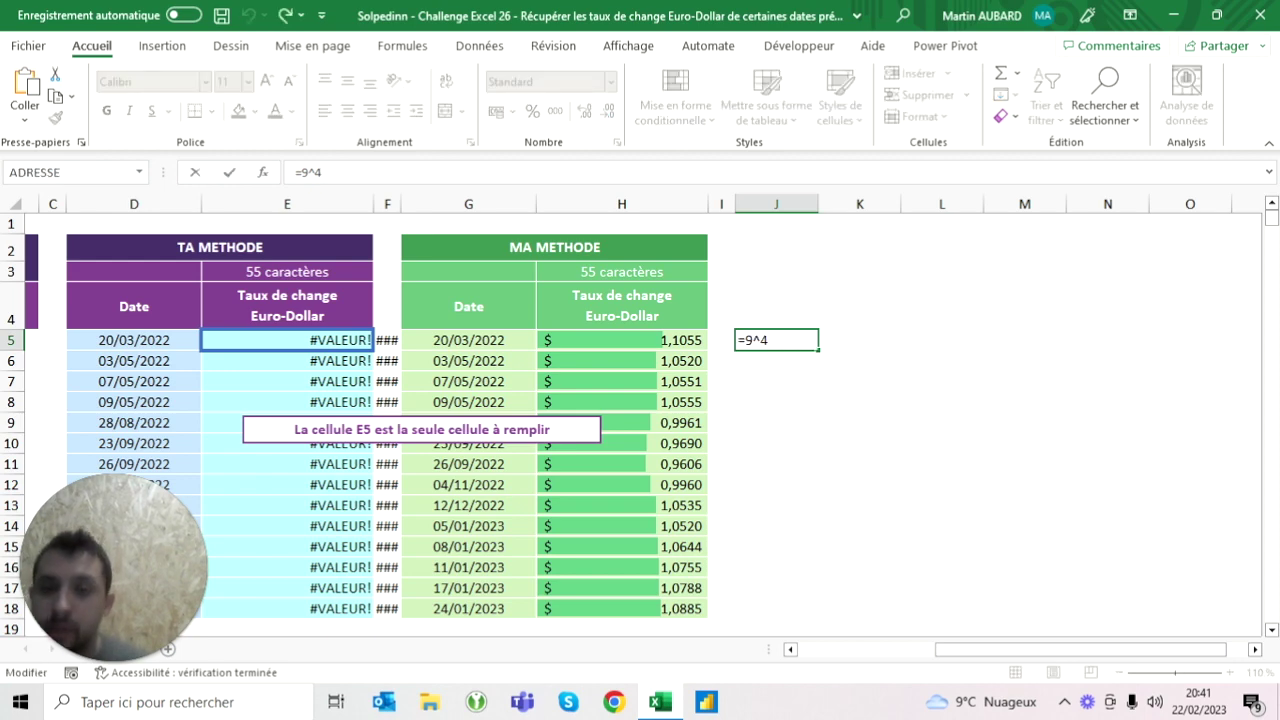
type("5")
key("ctrl+Return")
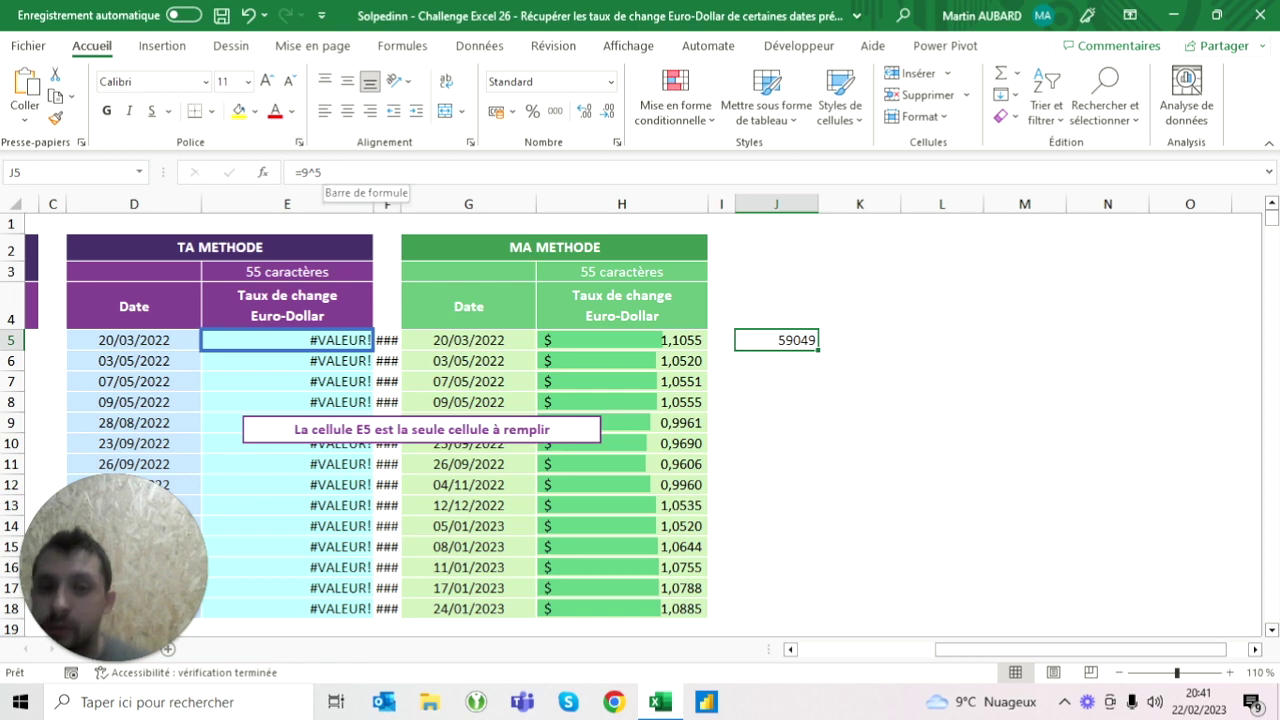
key("F2")
key("Escape")
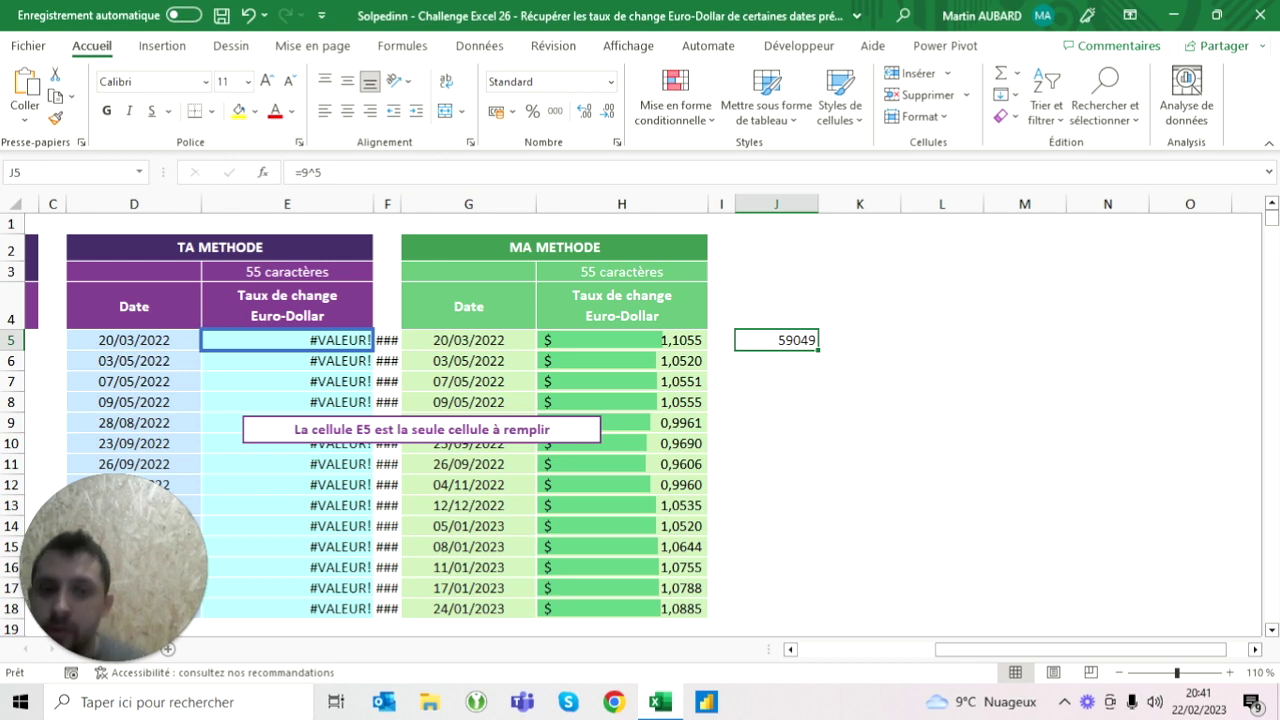
- Enter 1-1-2099 in K5 and format it as Standard, showing 72686
left_click(859, 340)
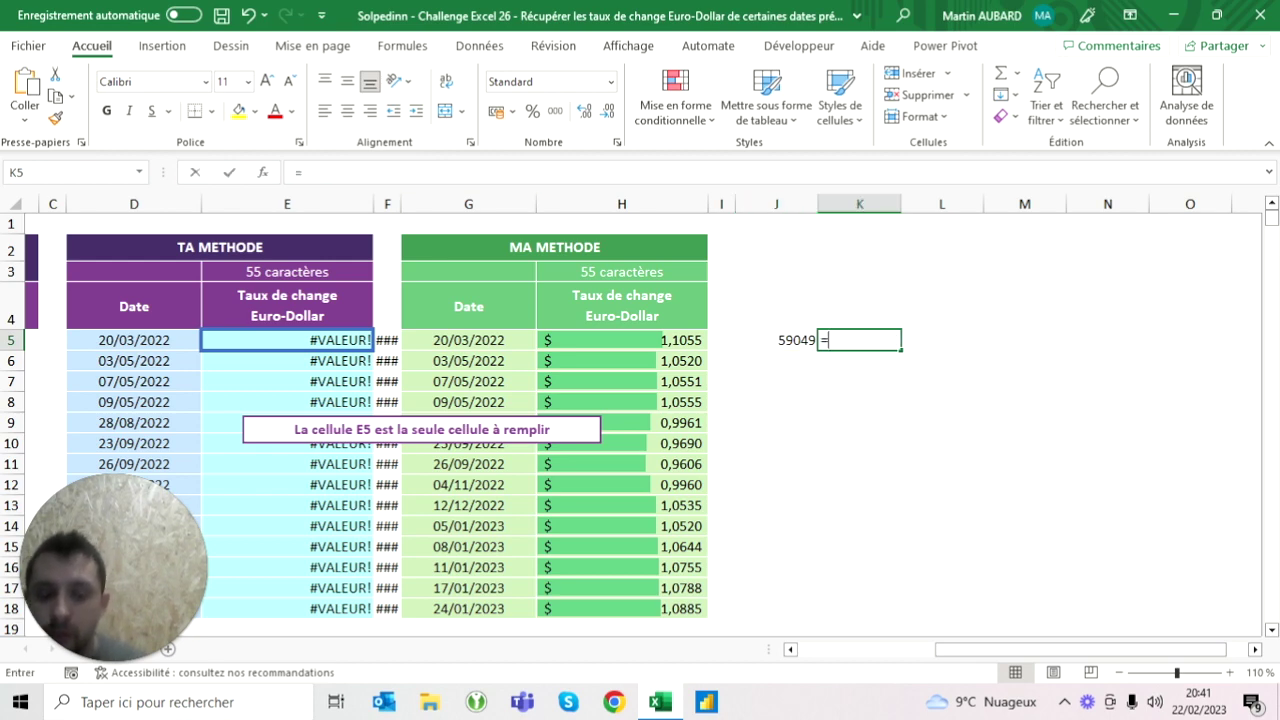
type("=")
key("Escape")
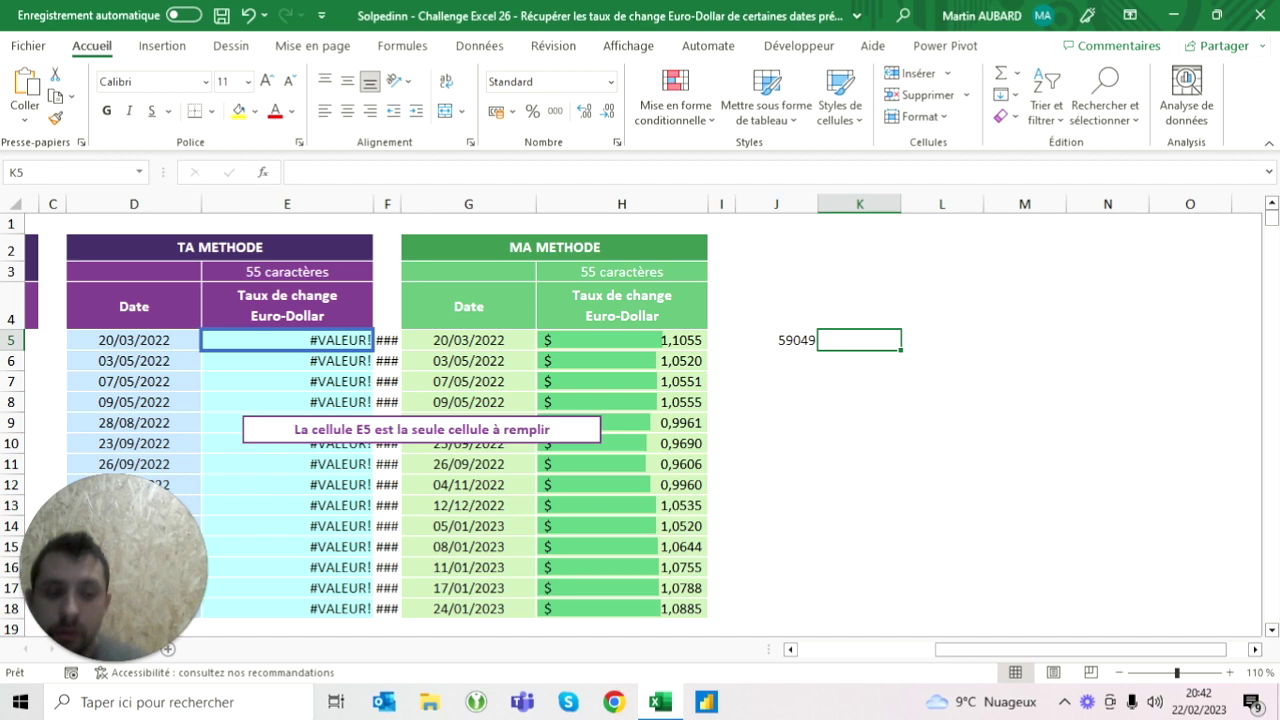
type("1-1-")
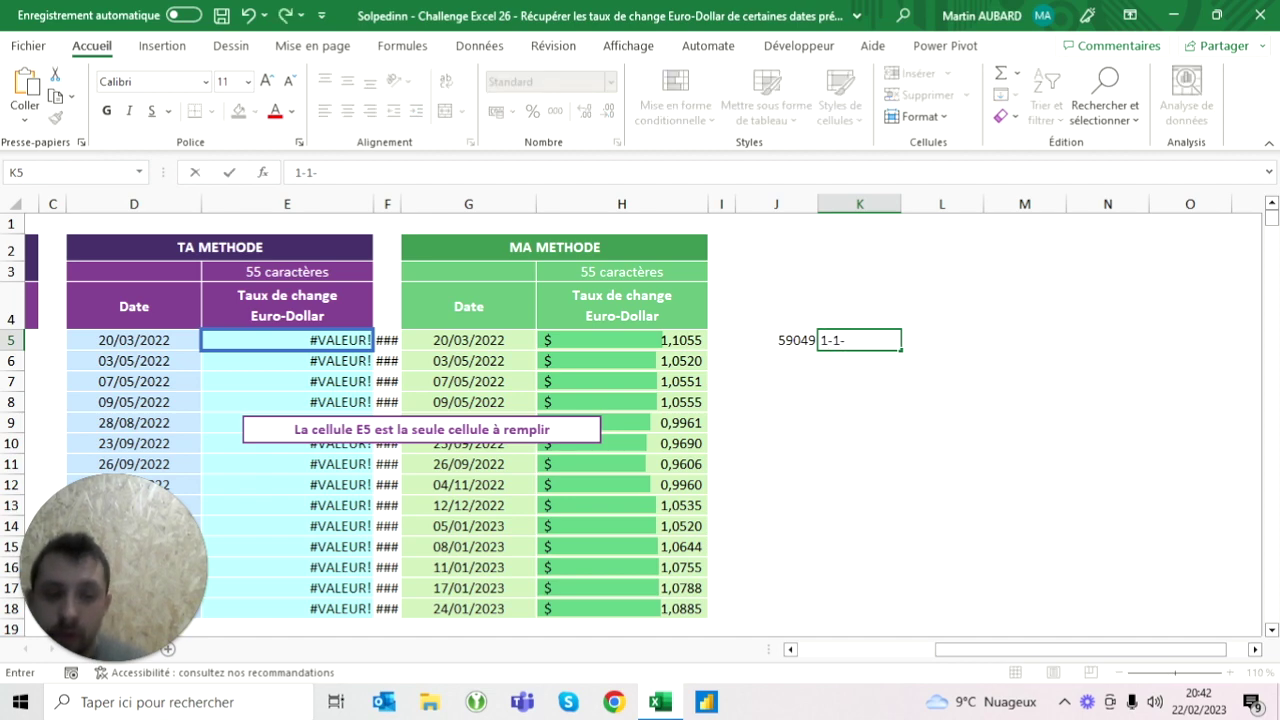
type("2099")
key("ctrl+Return")
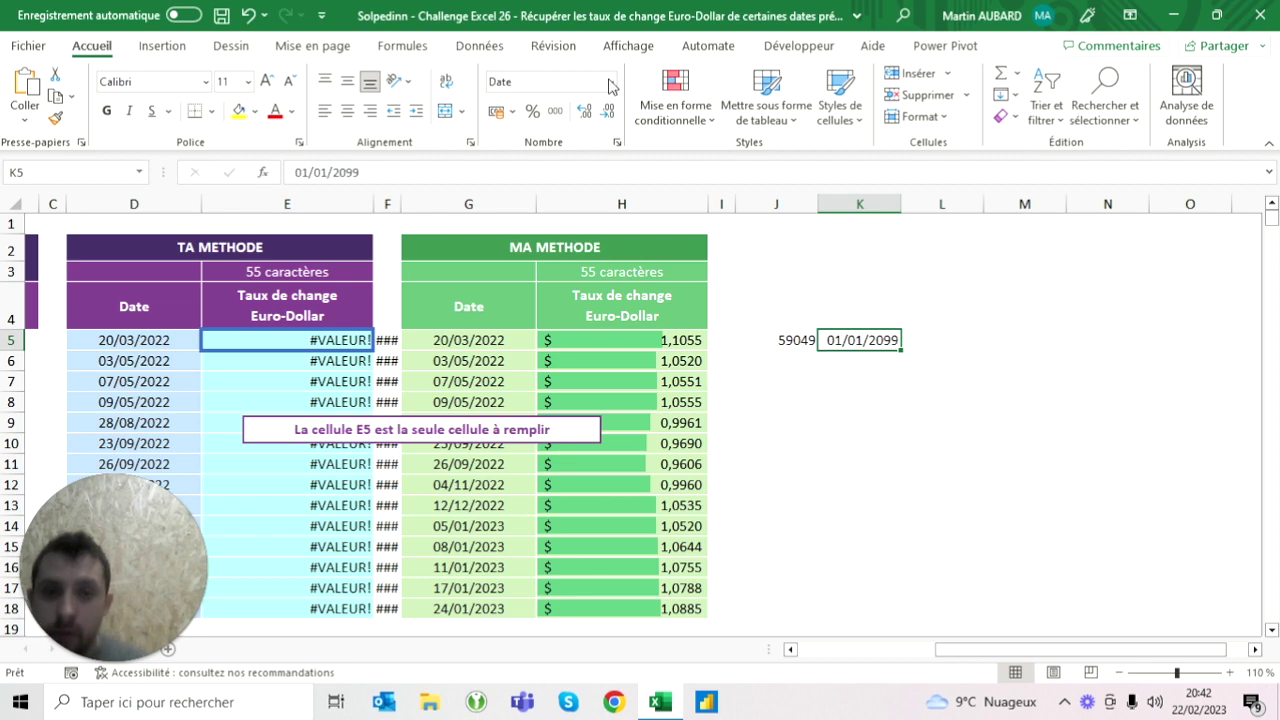
left_click(611, 82)
left_click(566, 115)
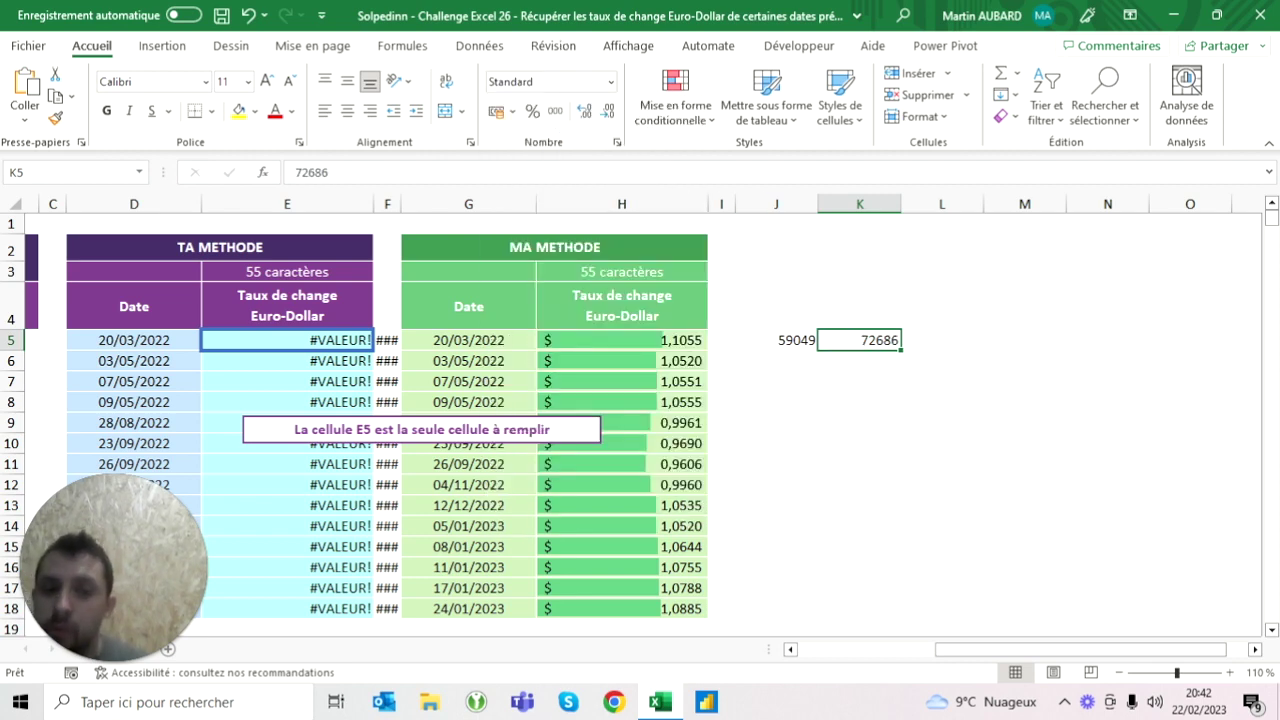
- Look at J5's number format unchanged, then return to cell E5
left_click(776, 340)
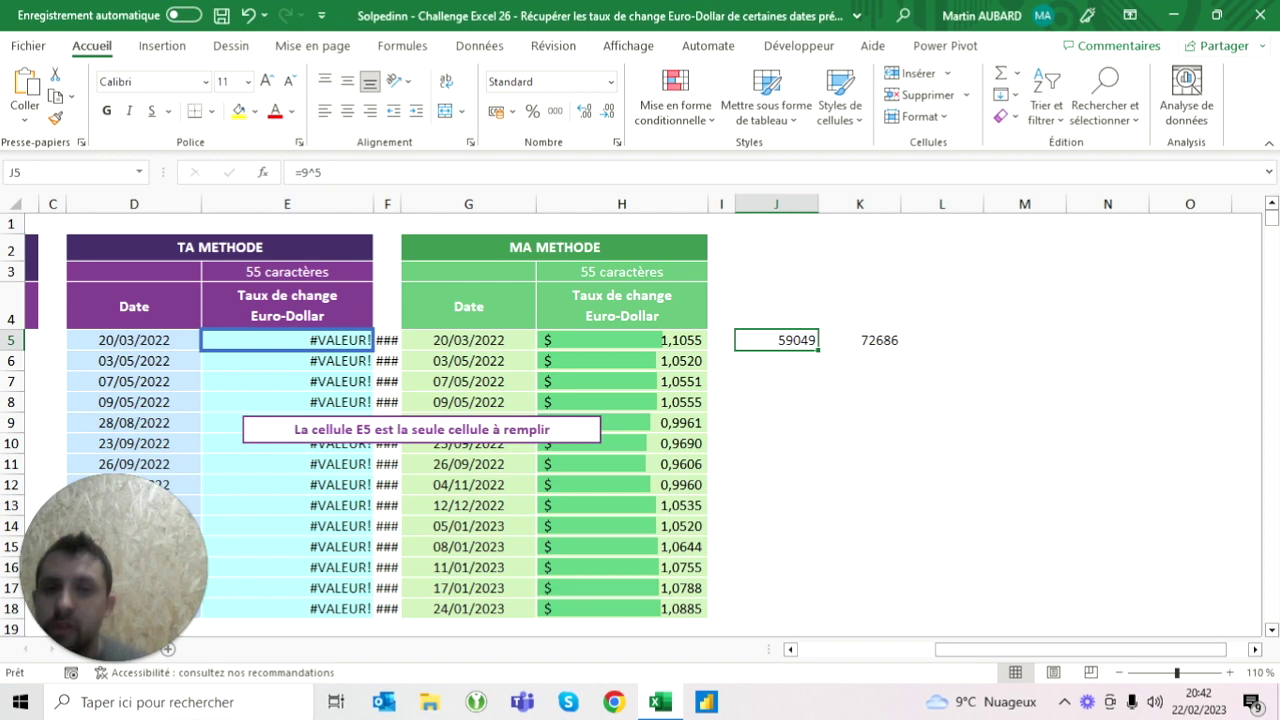
left_click(611, 82)
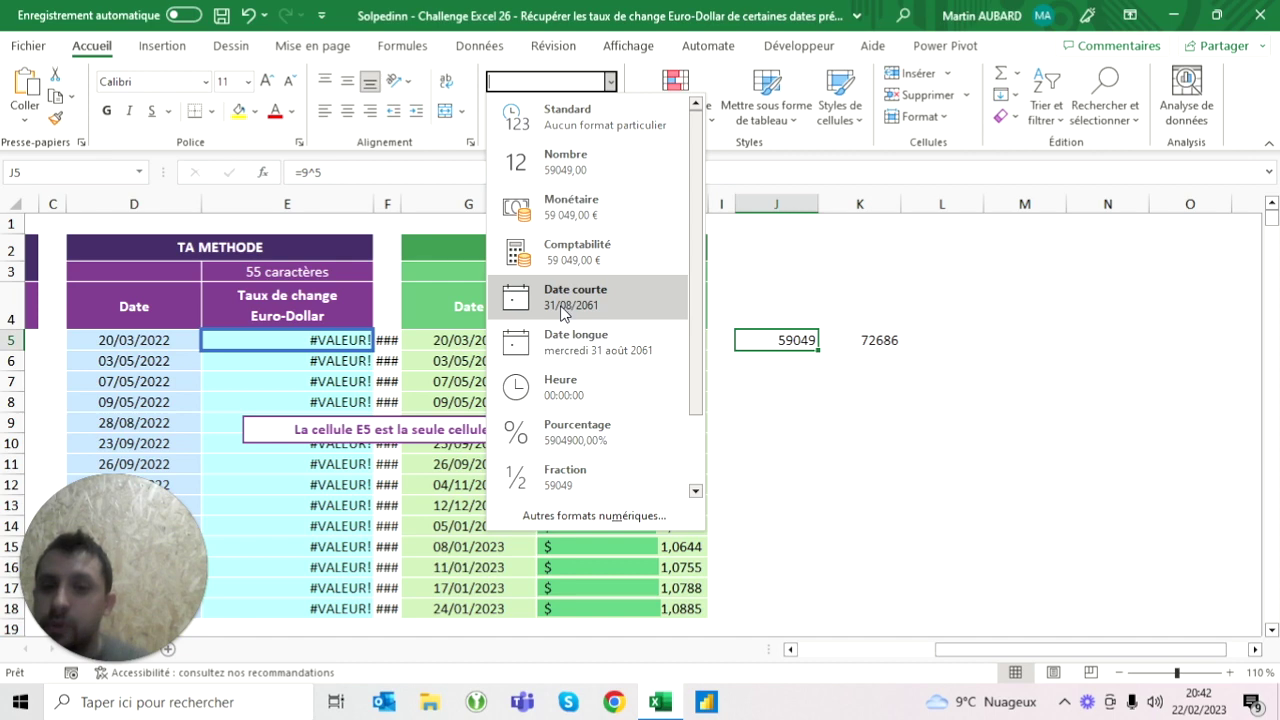
key("Escape")
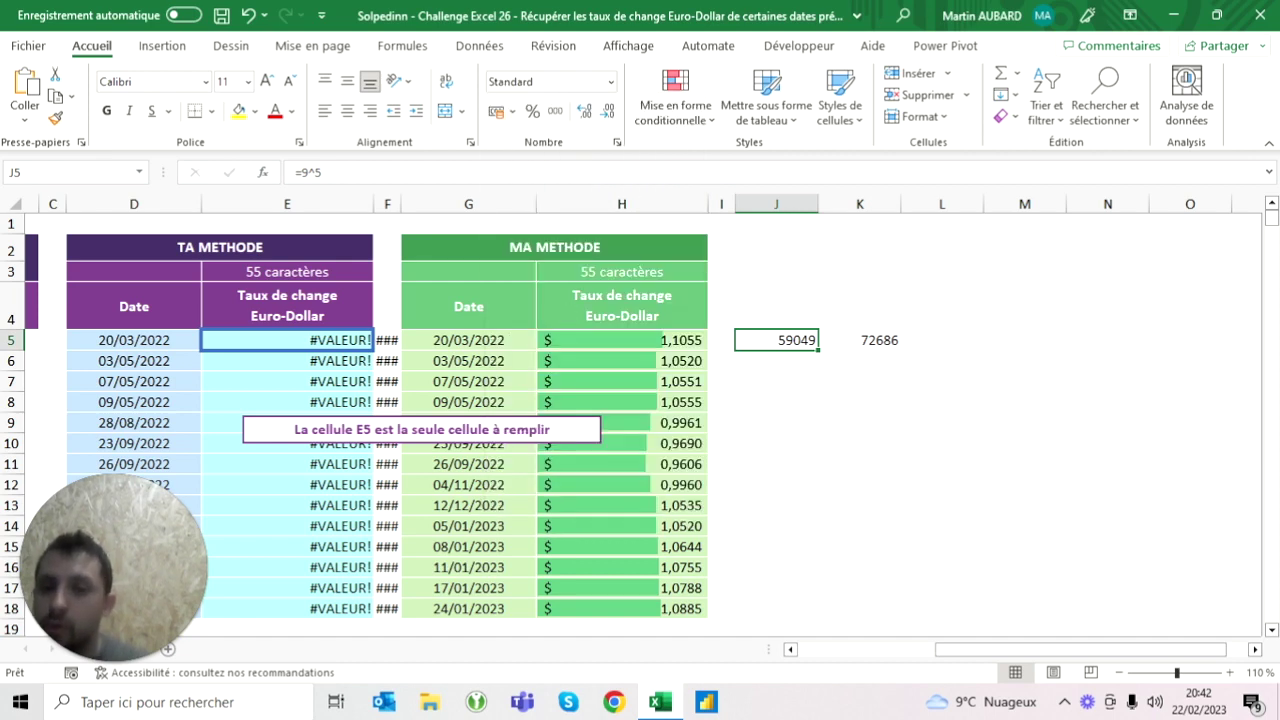
key("Left")
key("Left")
key("Left")
left_click(286, 305)
left_click(286, 340)
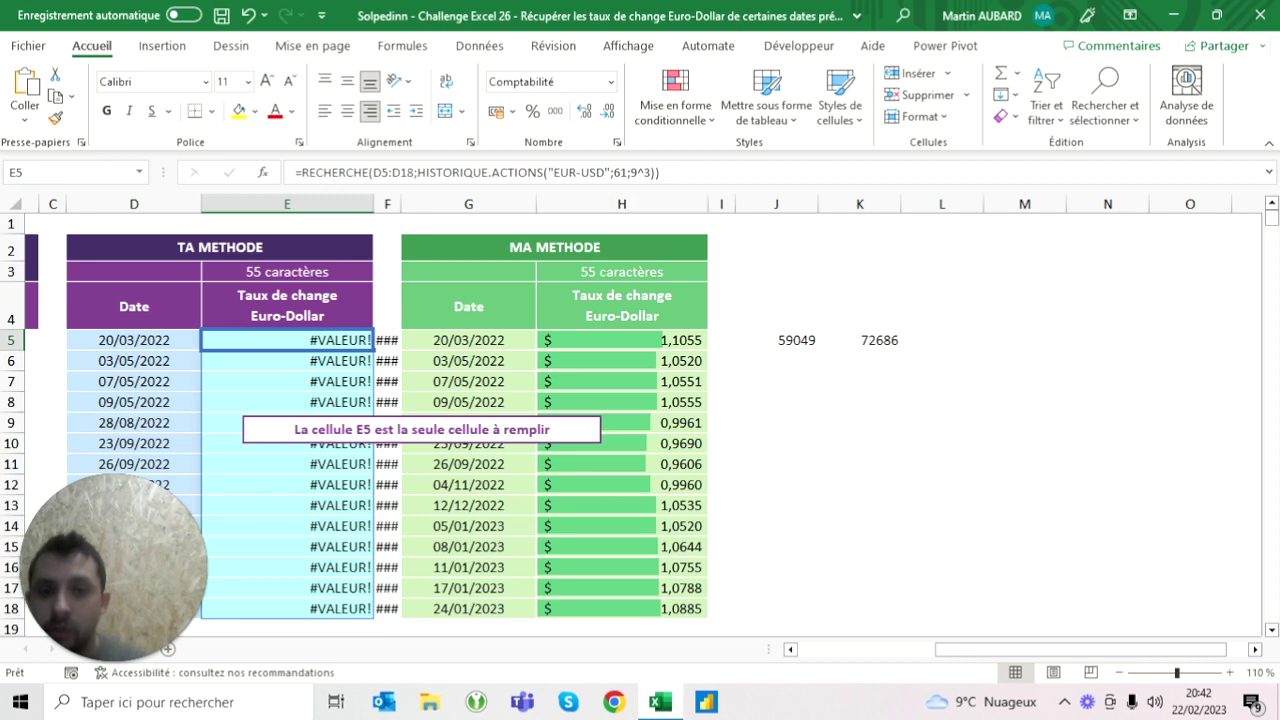
- Change the exponent after 9^ so E5 returns matching rates, 1,1055 to 1,0885
key("F2")
key("Left")
key("Left")
key("BackSpace")
key("Return")
- Clear the J5 and K5 test values 59049 and 72686
mouse_move(776, 305)
left_mouse_down()
mouse_move(859, 305)
mouse_move(859, 340)
left_mouse_up()
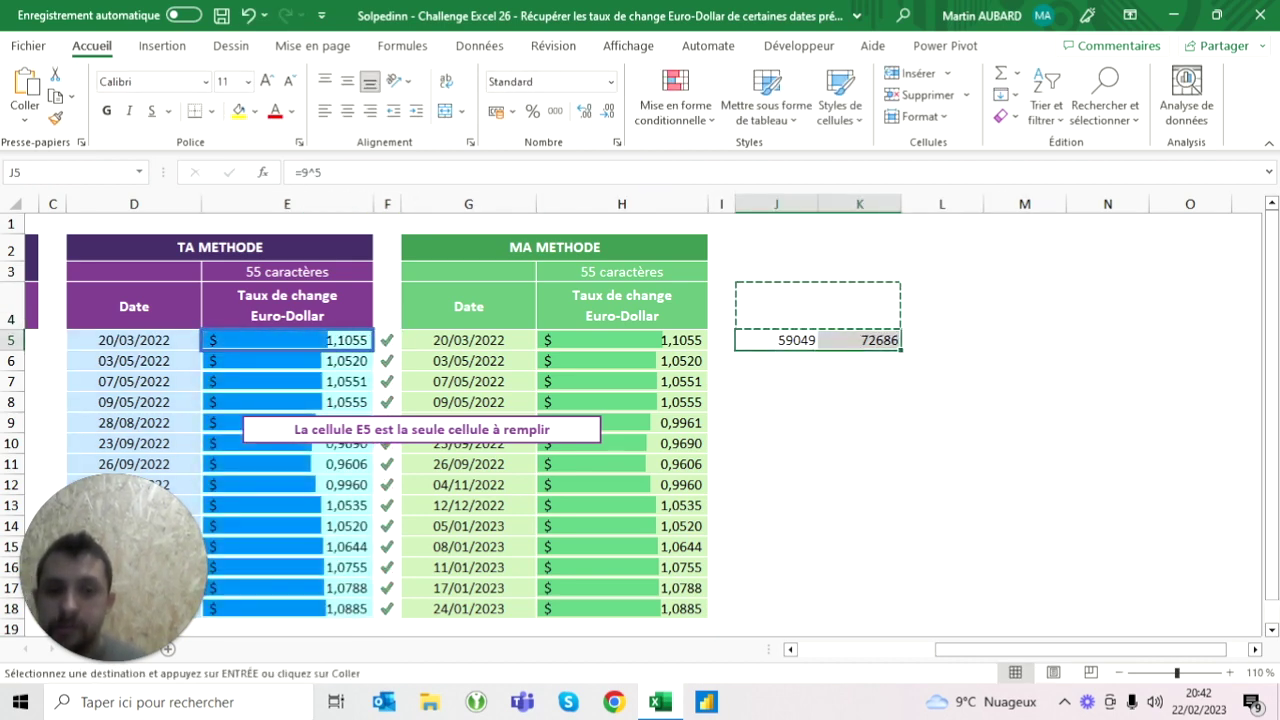
key("Delete")
left_click(721, 360)
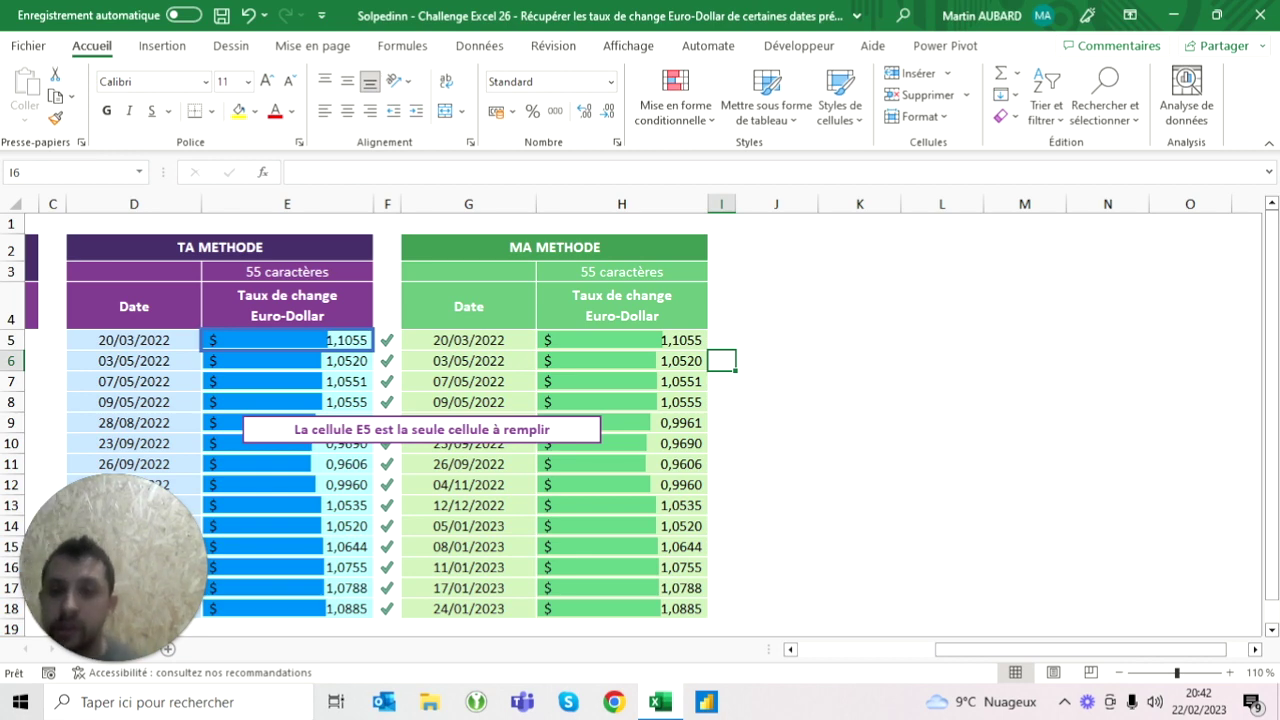
scroll(640, 420, "left", 2)
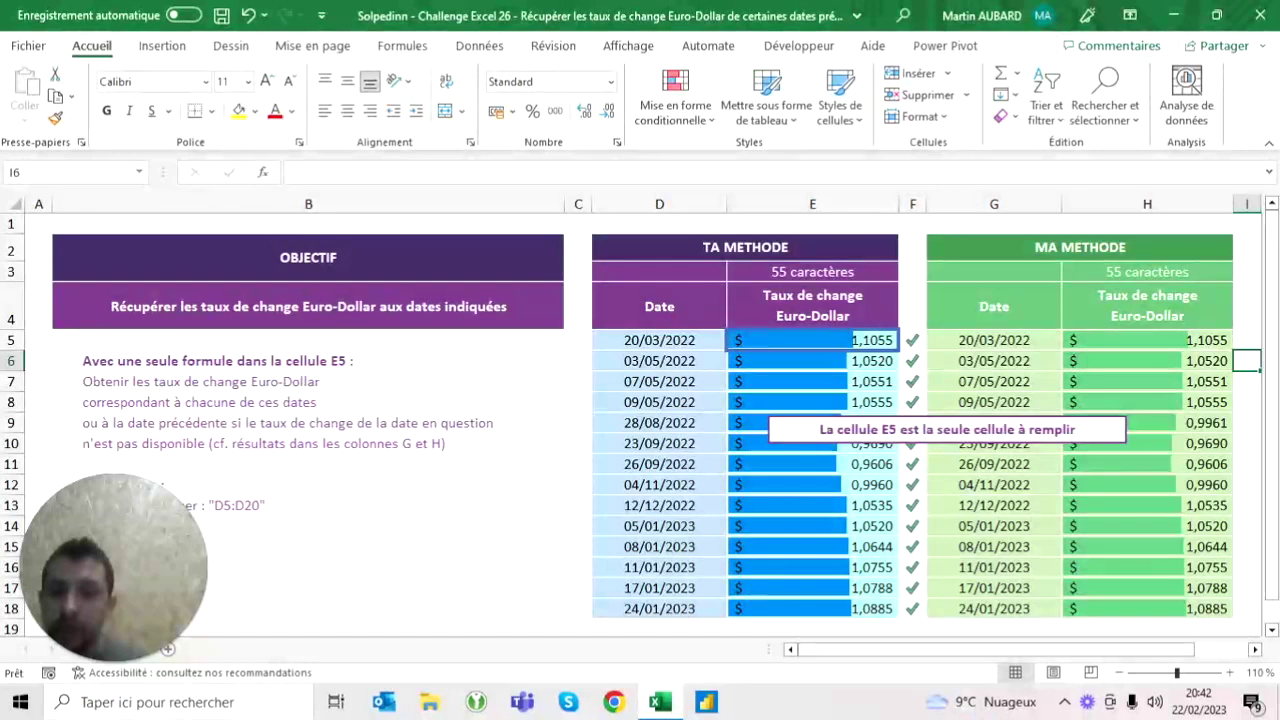